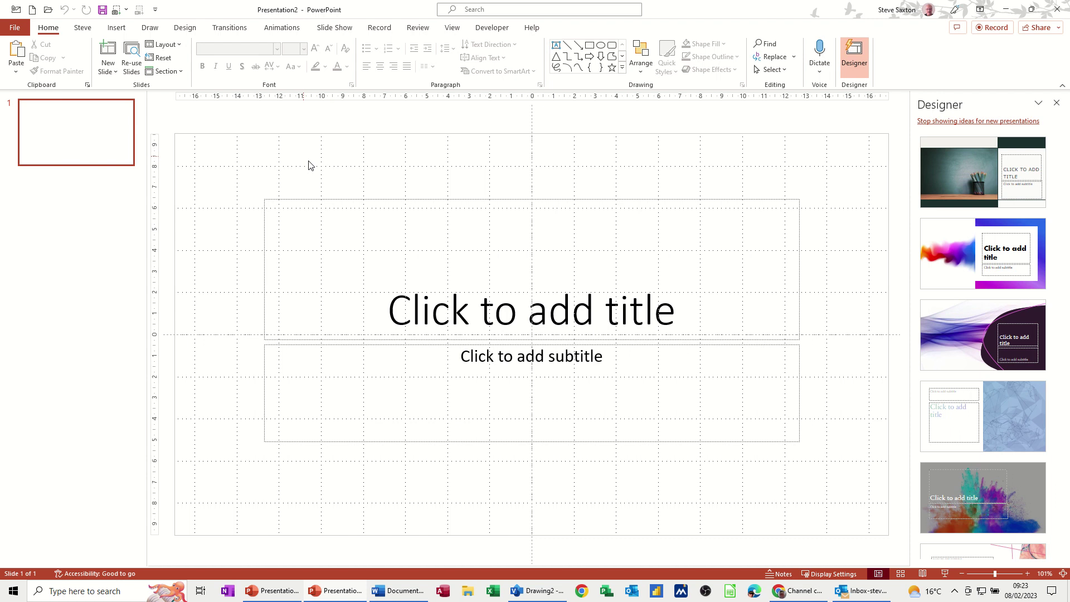
Switch to the View tab of the new blank presentation.
{"action": "left_click", "coordinate": [450, 30]}
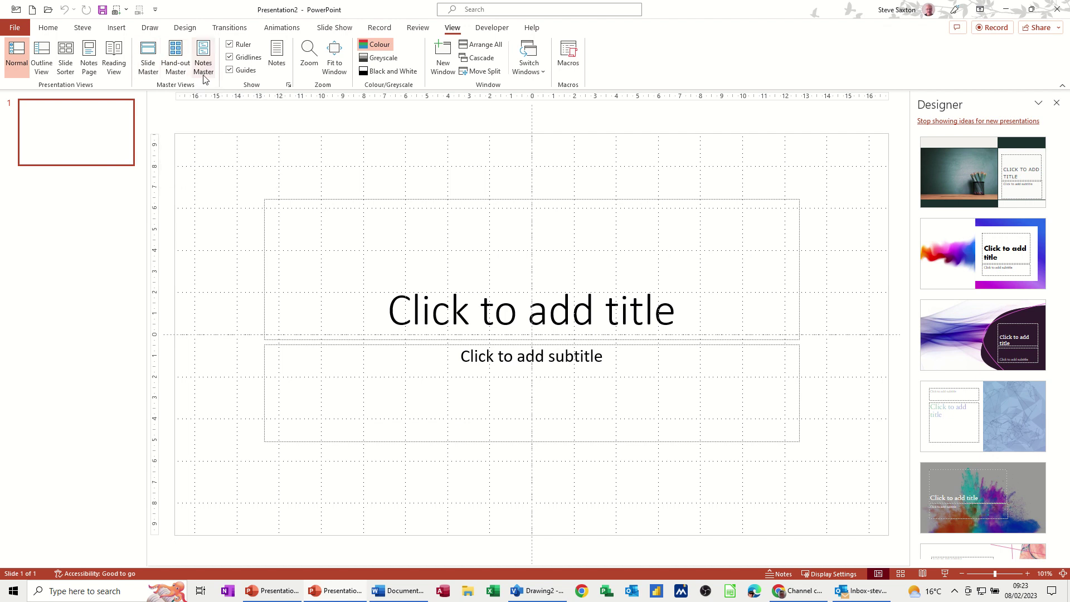
Enter Slide Master view and select the top Office Theme master's body text placeholder.
{"action": "left_click", "coordinate": [149, 56]}
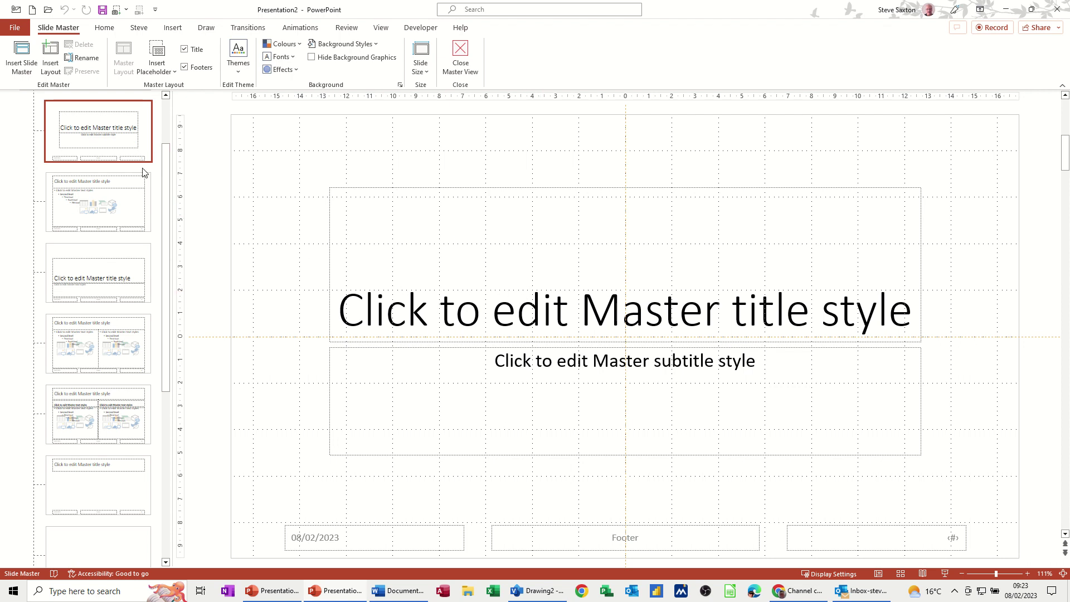
{"action": "left_click_drag", "start_coordinate": [166, 209], "coordinate": [139, 130]}
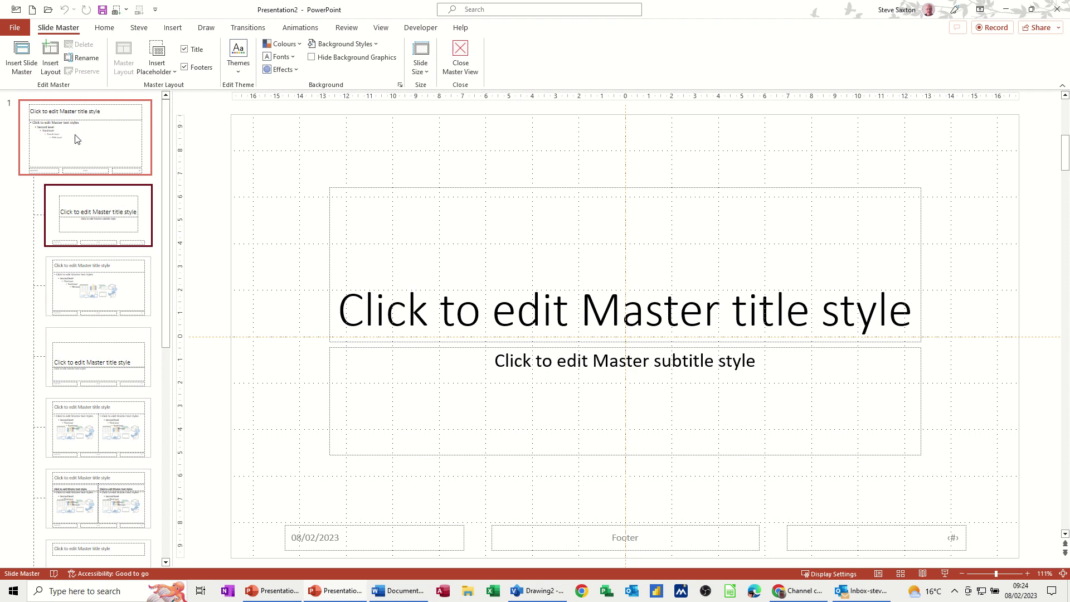
{"action": "left_click", "coordinate": [90, 135]}
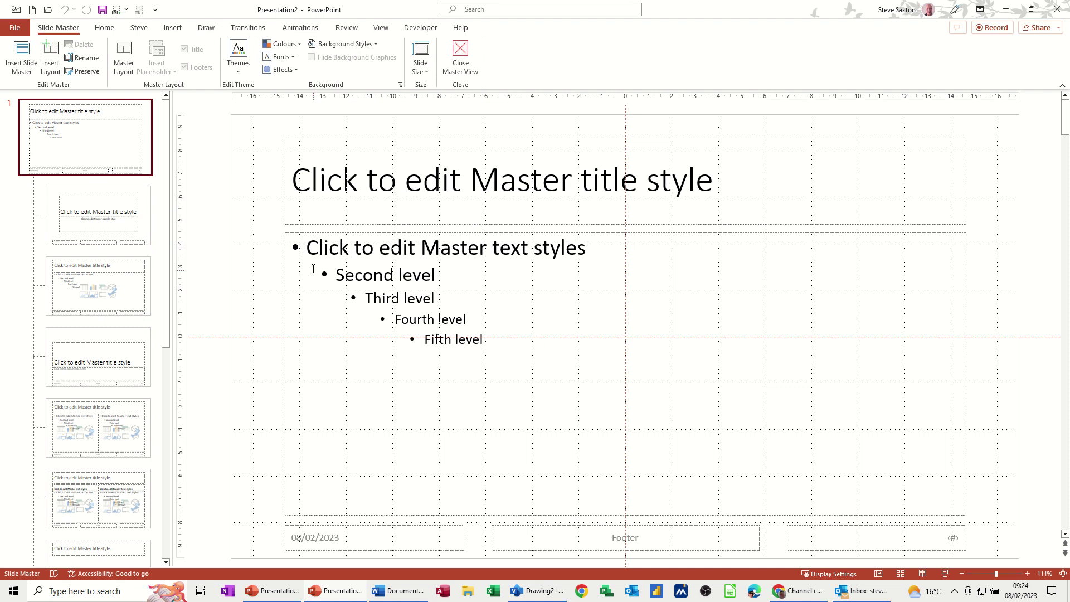
{"action": "left_click", "coordinate": [305, 232]}
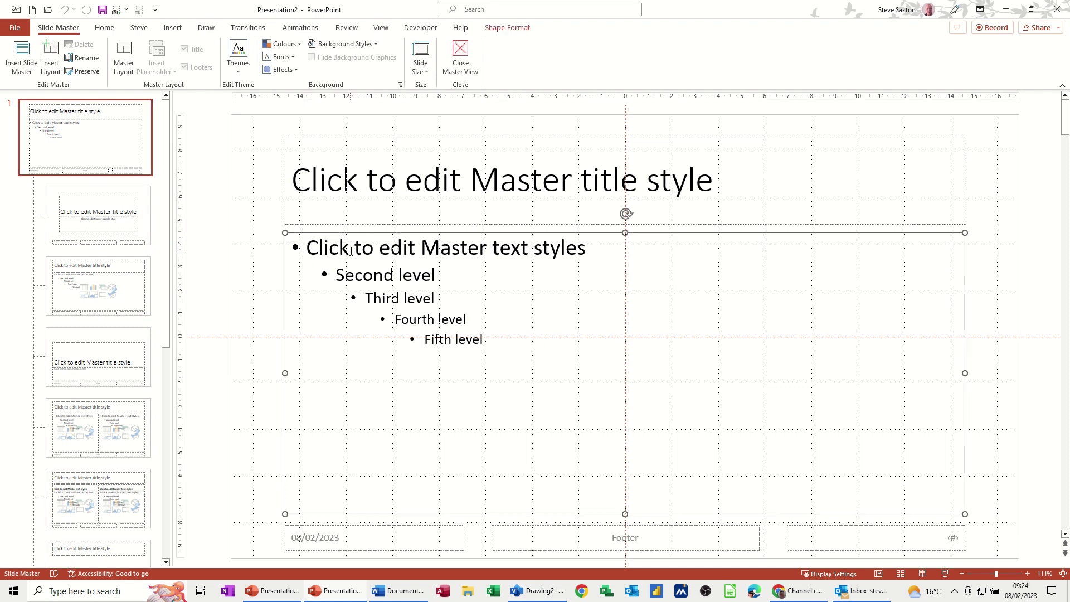
Apply a Dissolve In entrance effect to the master body placeholder, with the Animation Pane shown.
{"action": "left_click", "coordinate": [301, 29]}
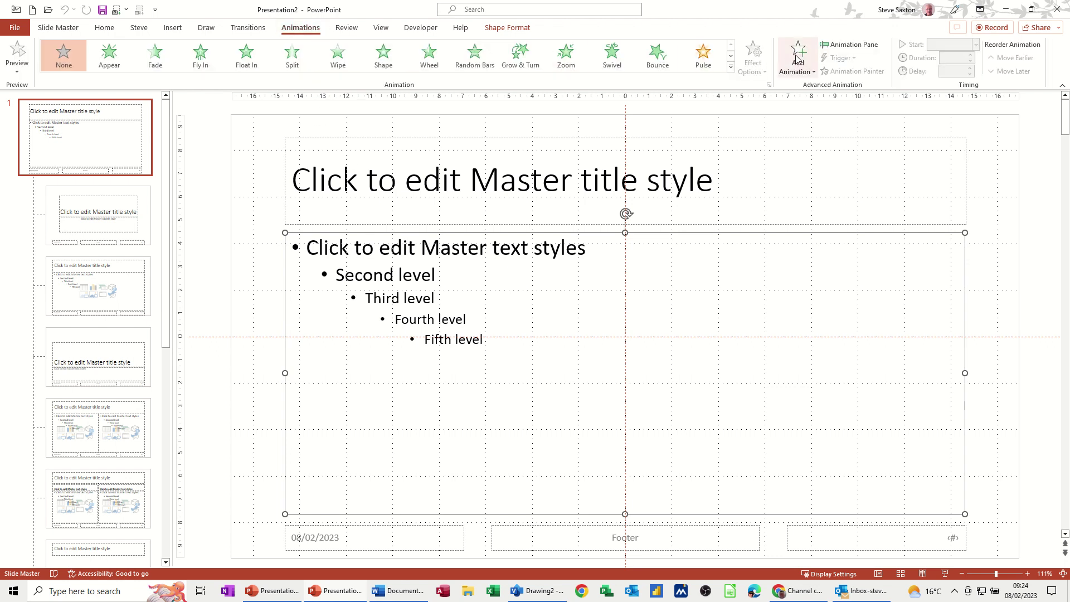
{"action": "left_click", "coordinate": [834, 47]}
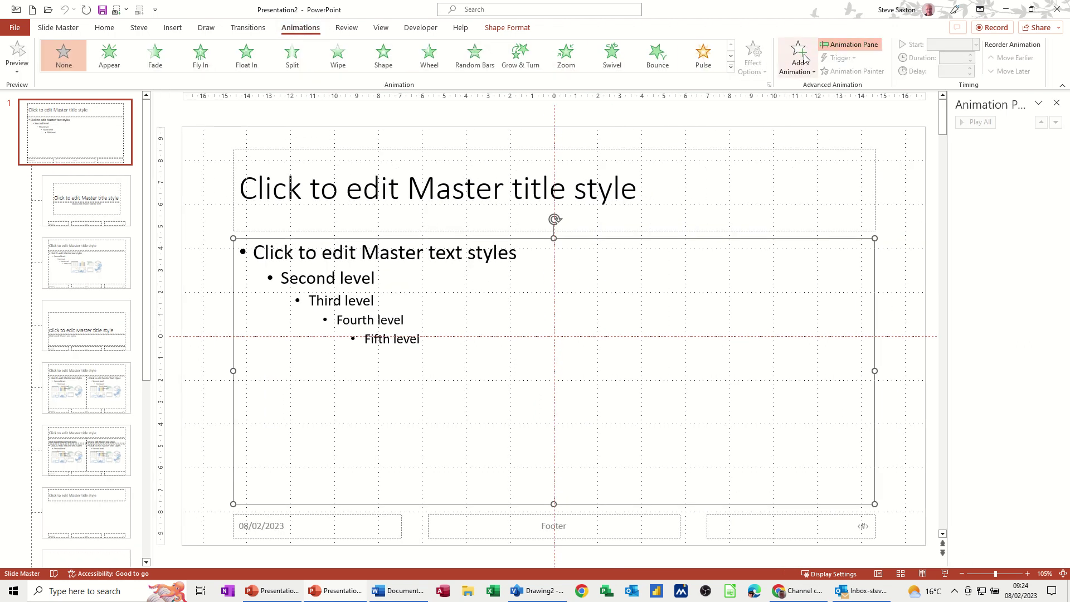
{"action": "left_click", "coordinate": [805, 58]}
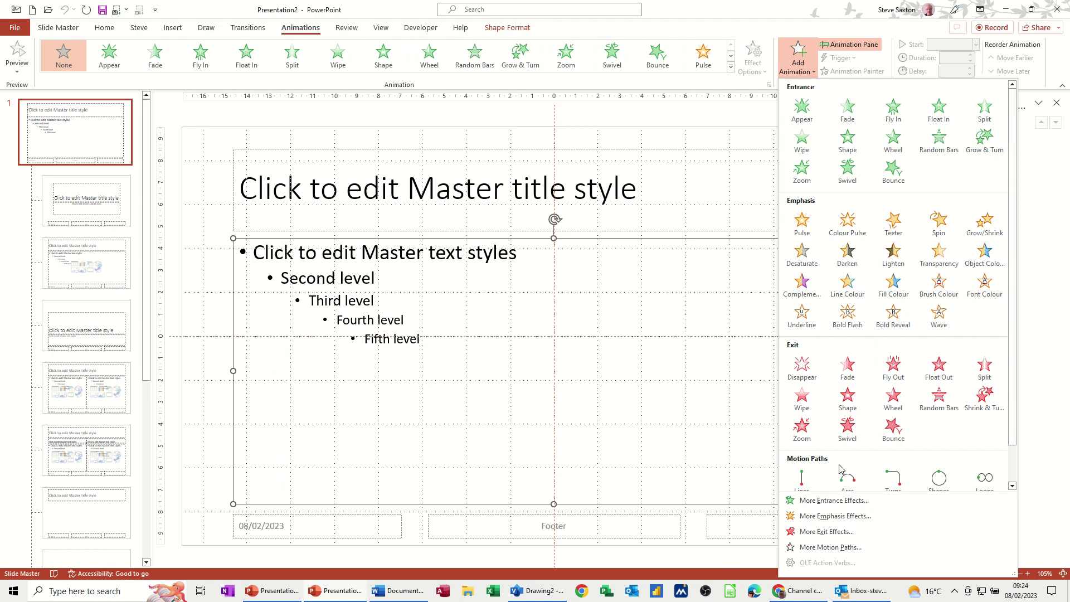
{"action": "left_click", "coordinate": [814, 501]}
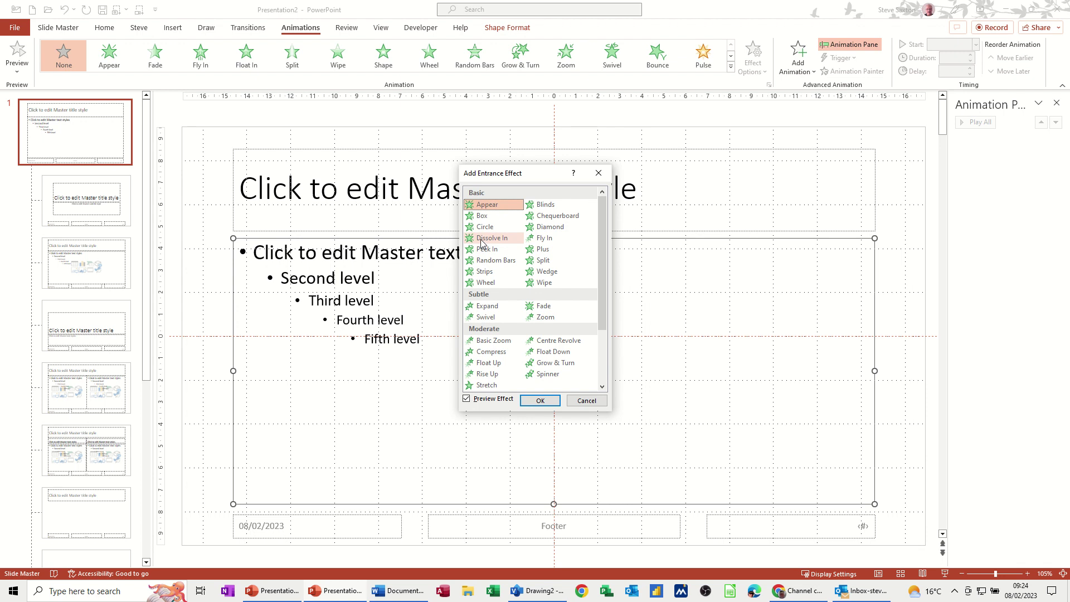
{"action": "left_click", "coordinate": [482, 240]}
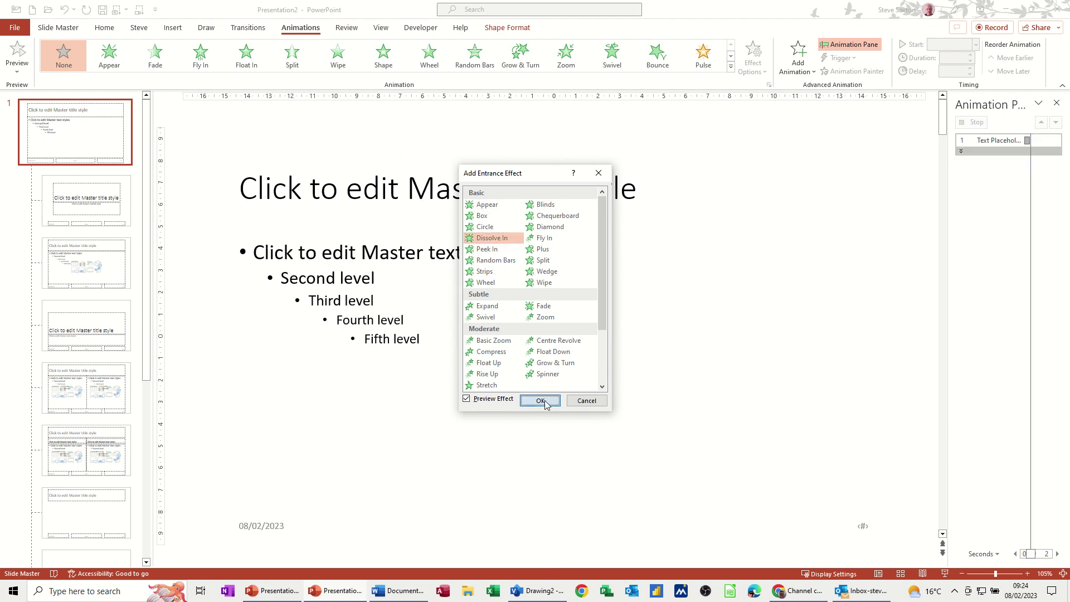
{"action": "left_click", "coordinate": [540, 401]}
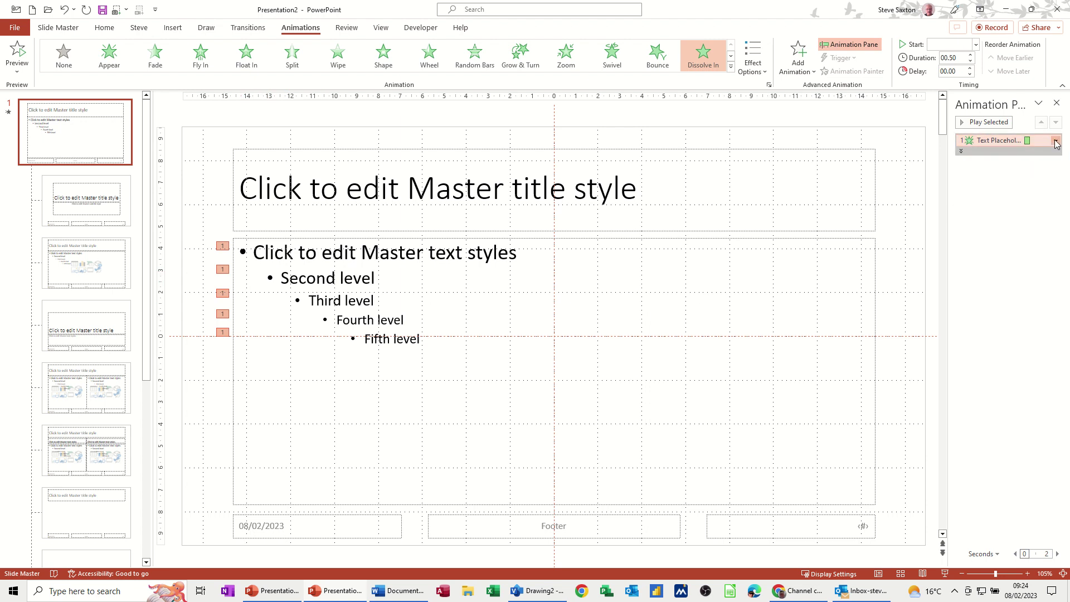
Set the Dissolve In effect to dim to blue afterwards and group text By 5th Level Paragraphs.
{"action": "left_click", "coordinate": [1055, 141]}
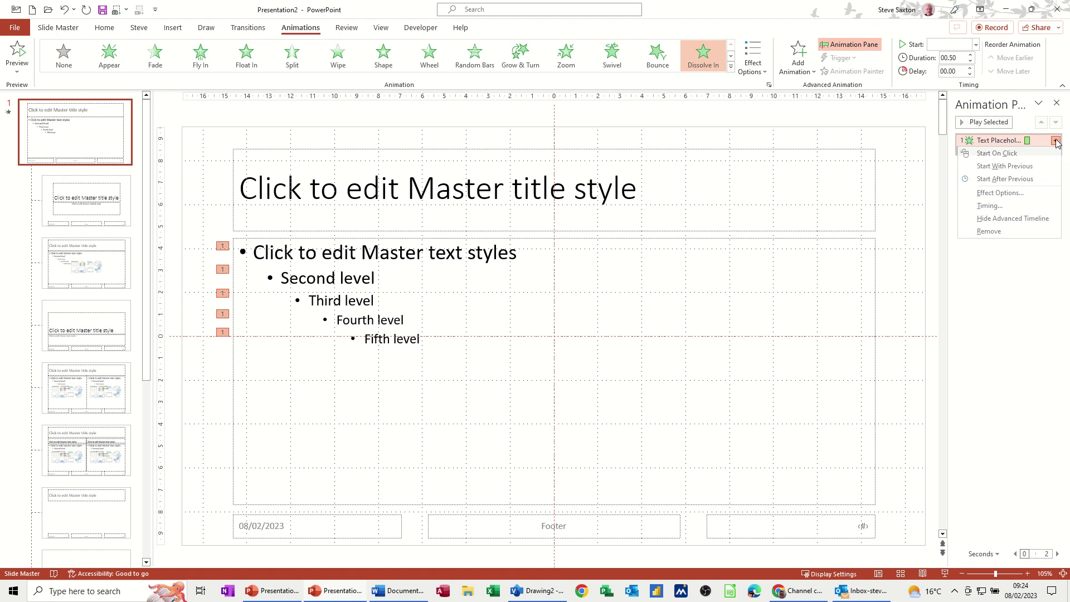
{"action": "left_click", "coordinate": [1006, 199]}
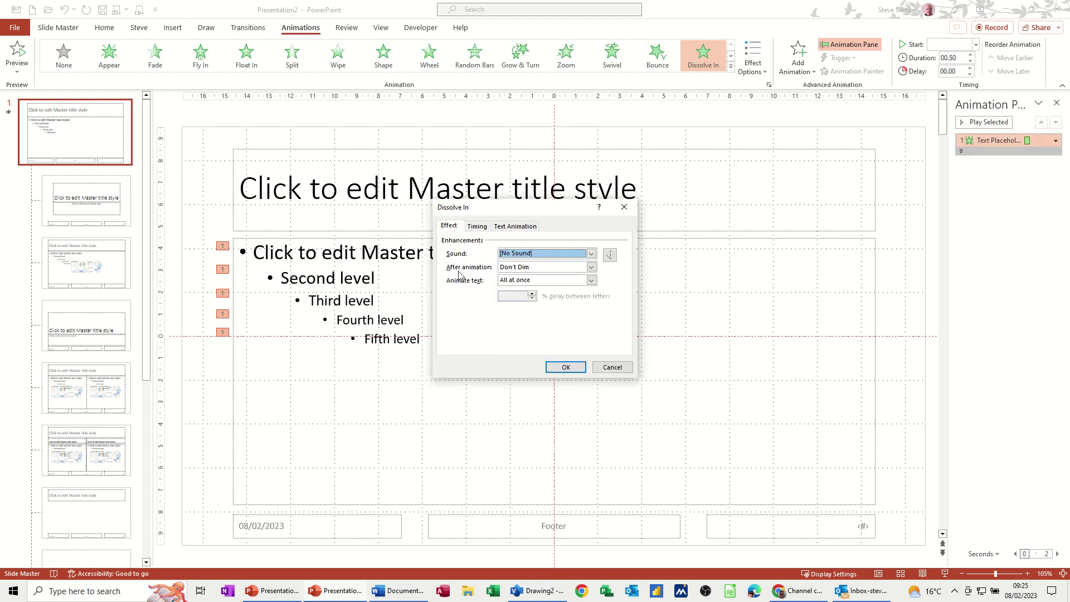
{"action": "left_click", "coordinate": [523, 268]}
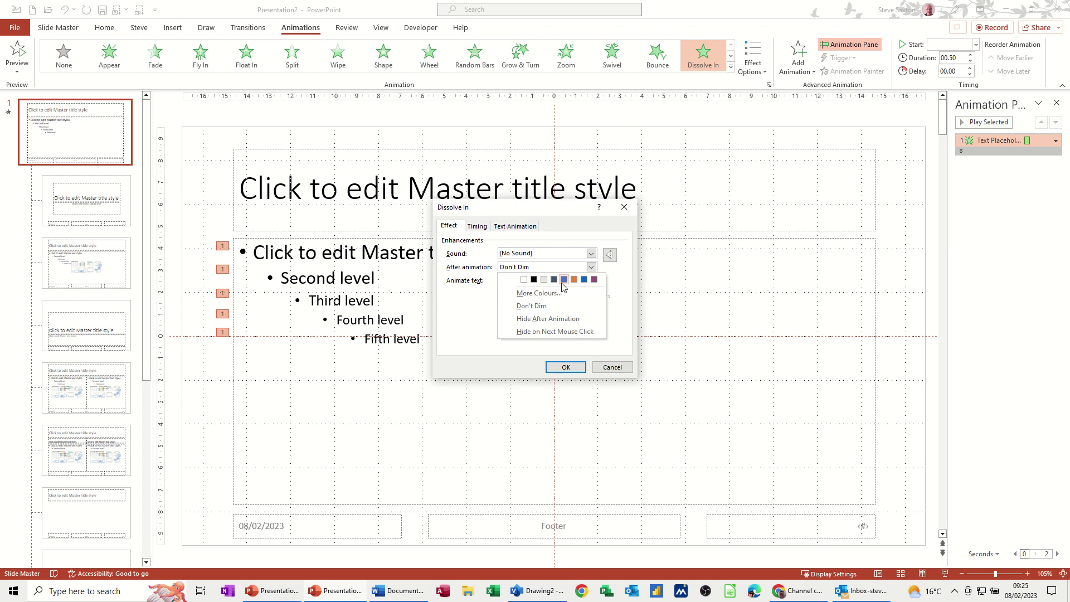
{"action": "left_click", "coordinate": [564, 280]}
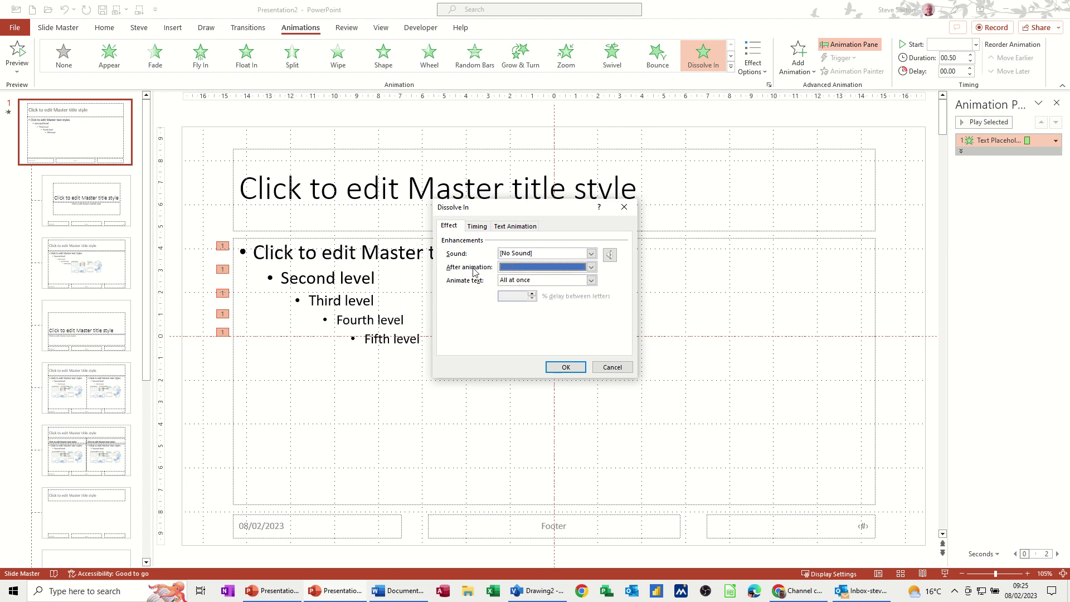
{"action": "left_click", "coordinate": [517, 227]}
{"action": "left_click", "coordinate": [556, 242]}
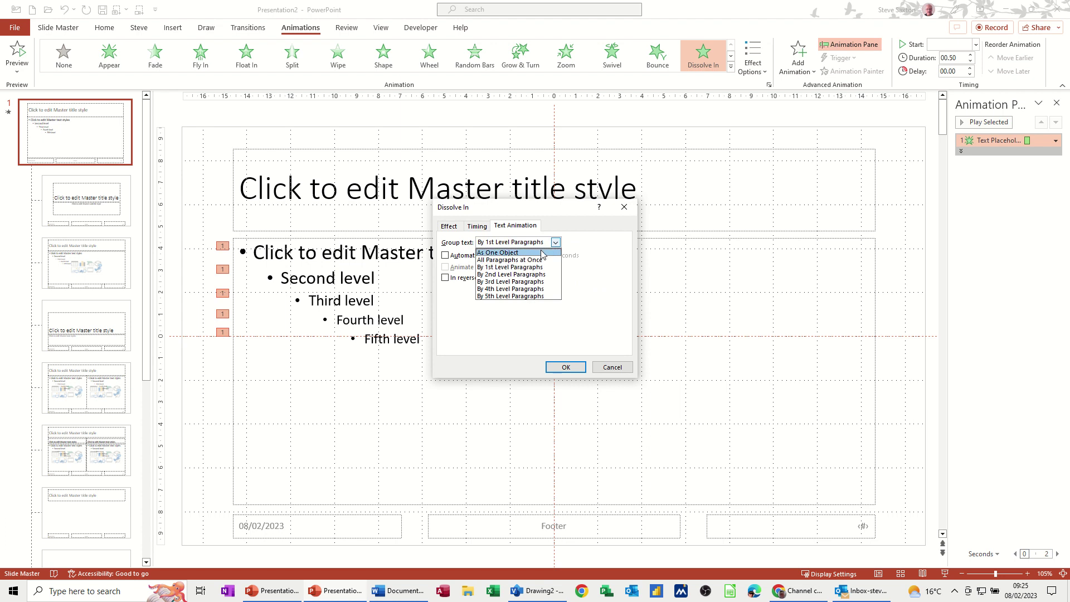
{"action": "left_click", "coordinate": [490, 296]}
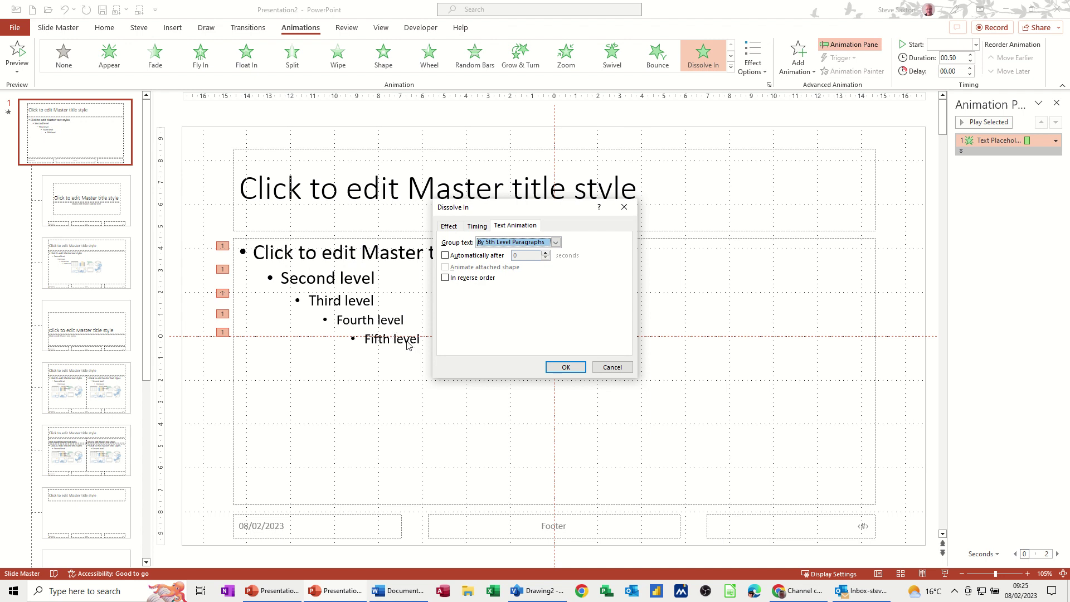
{"action": "left_click", "coordinate": [560, 368]}
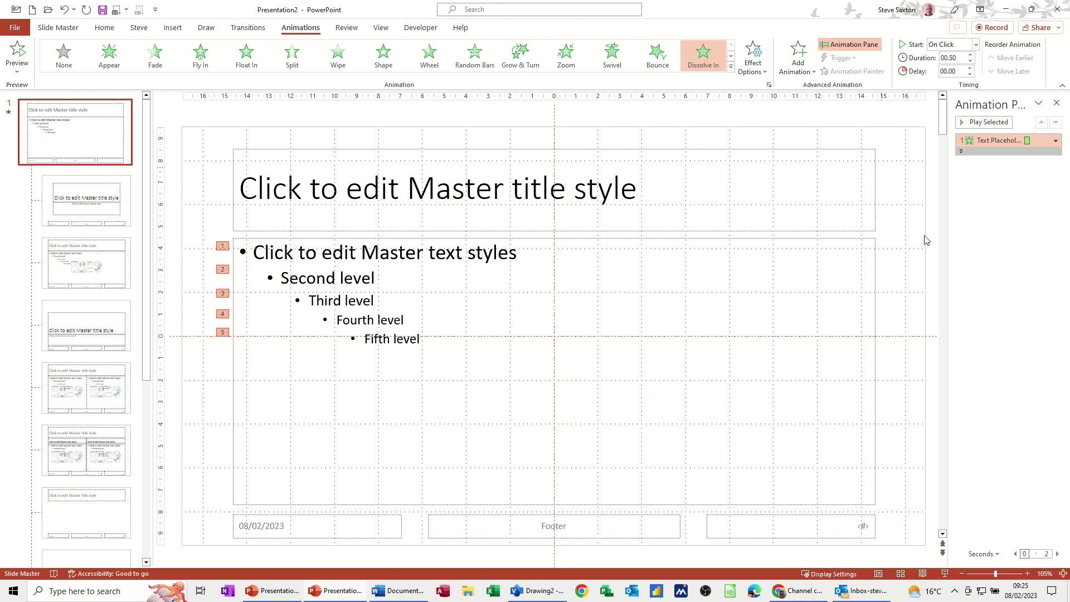
Insert dragoon.jpg from this device and drag it into the master's top-right corner.
{"action": "left_click", "coordinate": [169, 29]}
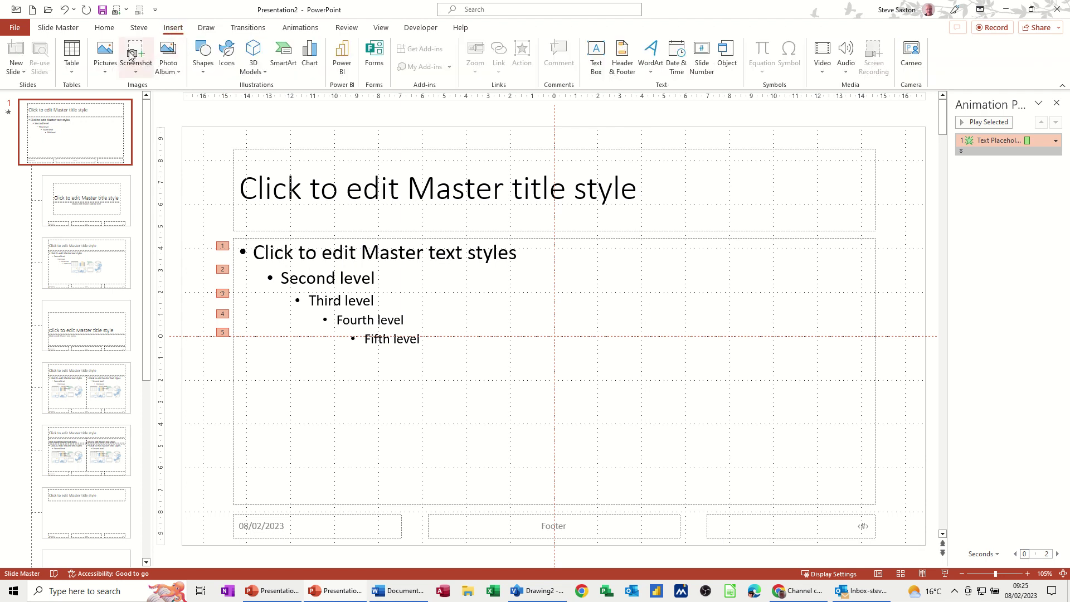
{"action": "left_click", "coordinate": [112, 58]}
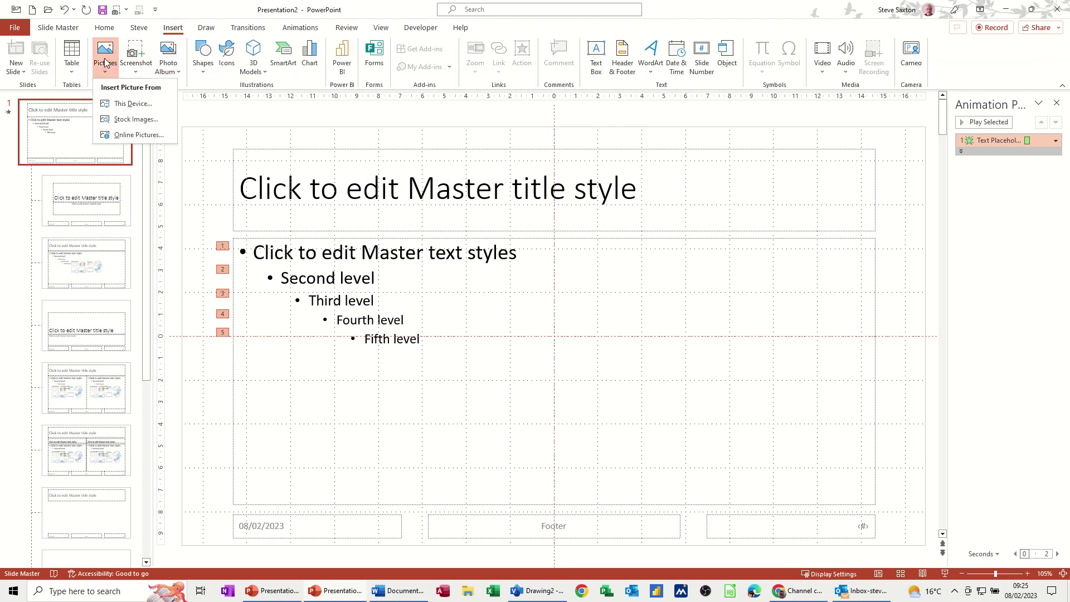
{"action": "left_click", "coordinate": [124, 104]}
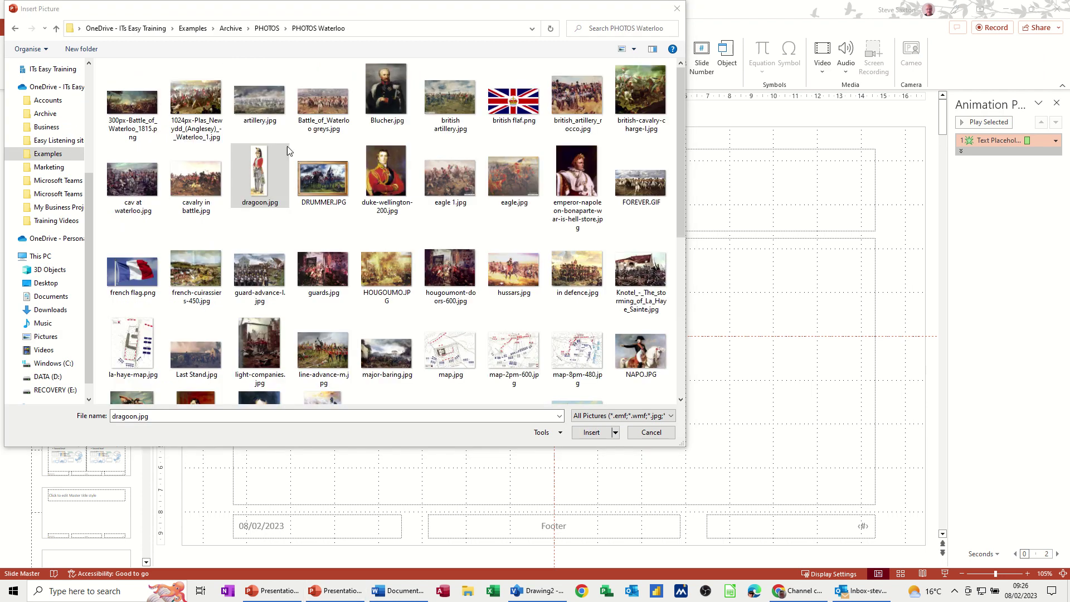
{"action": "double_click", "coordinate": [252, 172]}
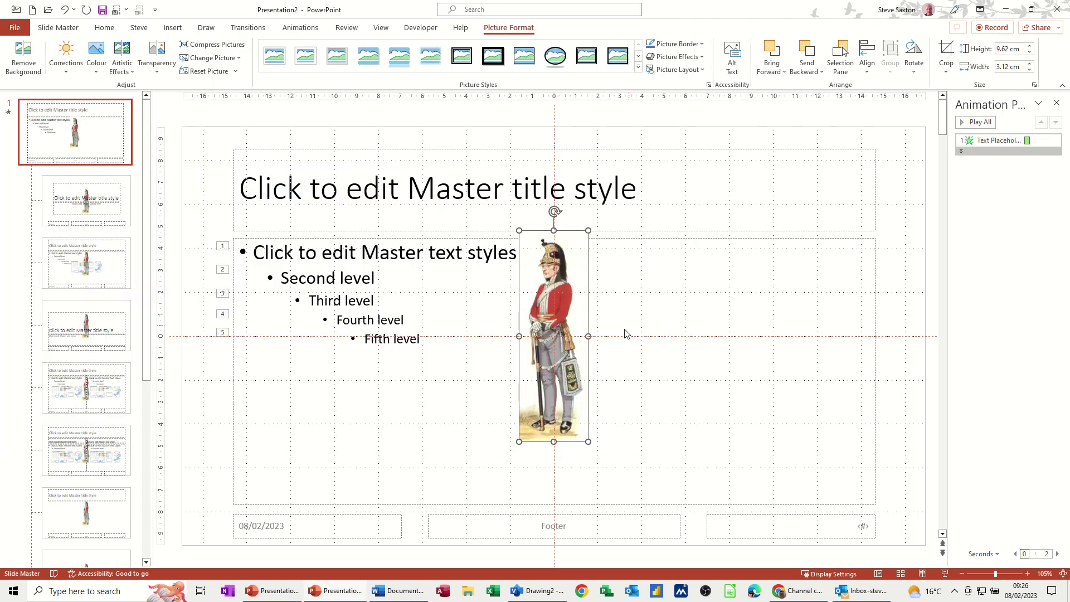
{"action": "left_click_drag", "start_coordinate": [565, 342], "coordinate": [908, 238]}
{"action": "left_click_drag", "start_coordinate": [861, 312], "coordinate": [907, 198]}
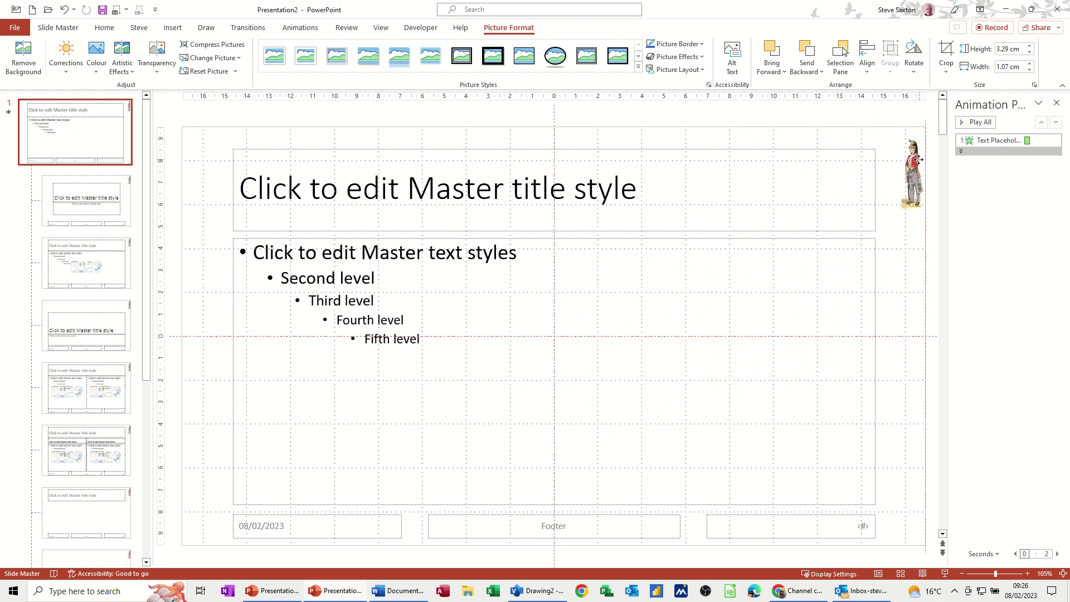
{"action": "left_click_drag", "start_coordinate": [918, 160], "coordinate": [912, 150]}
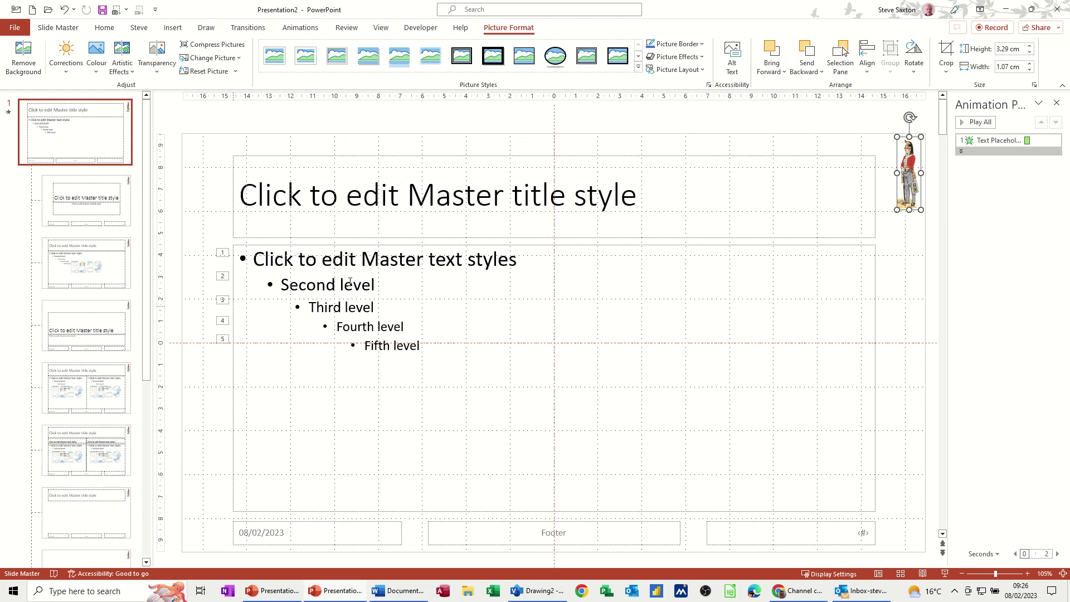
Add a text box reading 'IT's Easy Training' along the top, left of the soldier picture.
{"action": "left_click", "coordinate": [844, 144]}
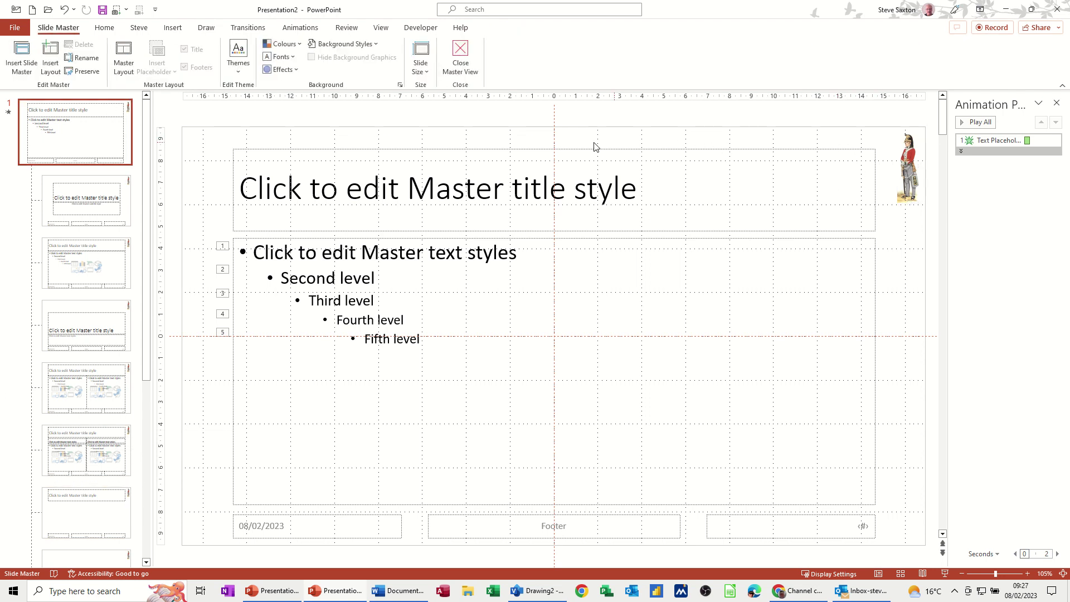
{"action": "left_click", "coordinate": [171, 29]}
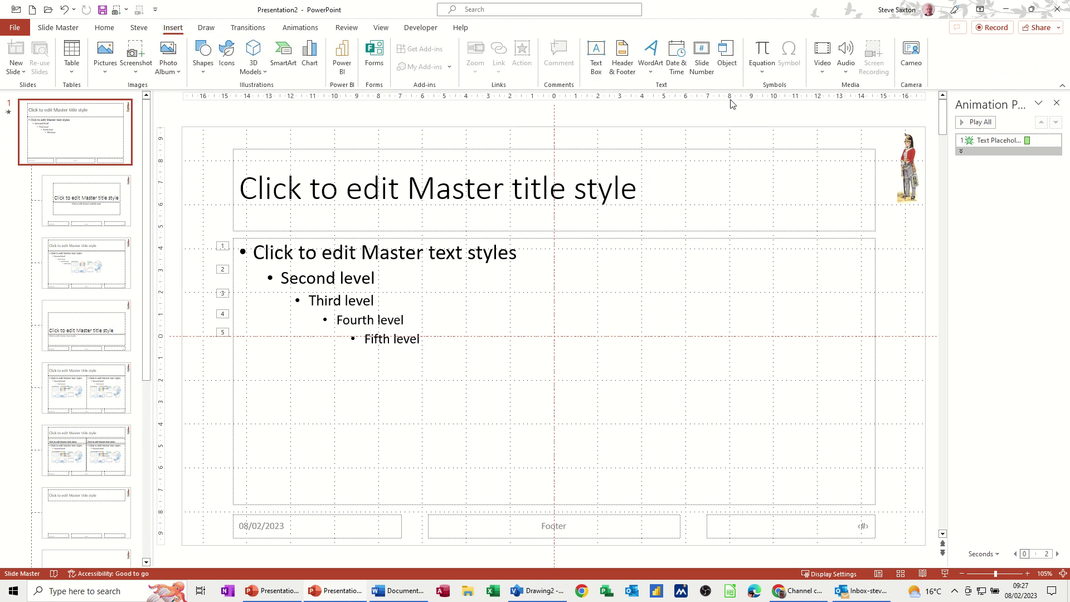
{"action": "left_click", "coordinate": [600, 72]}
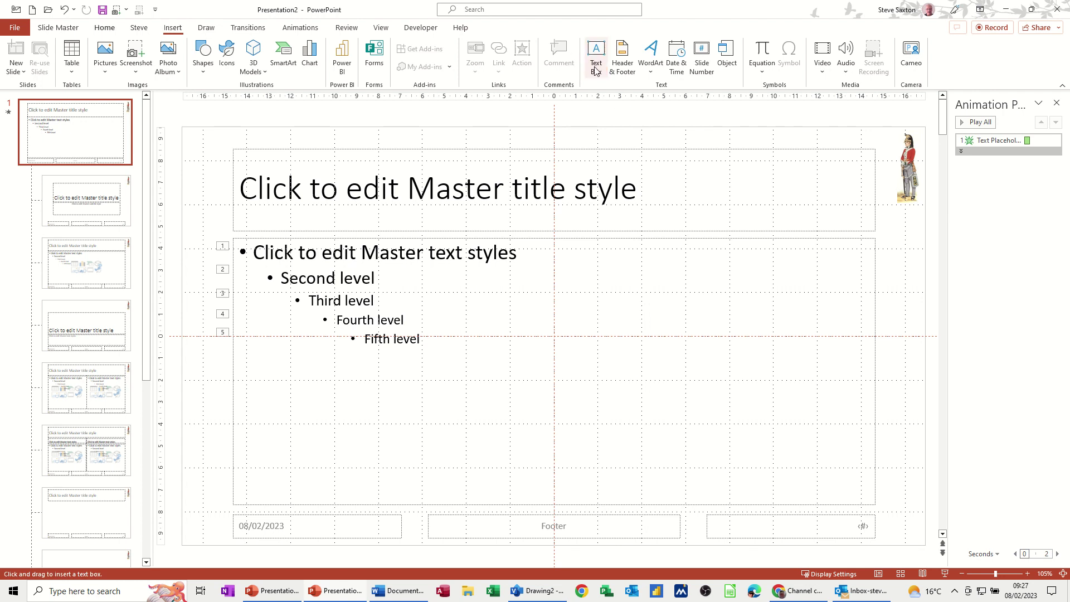
{"action": "key", "text": "ctrl+Return"}
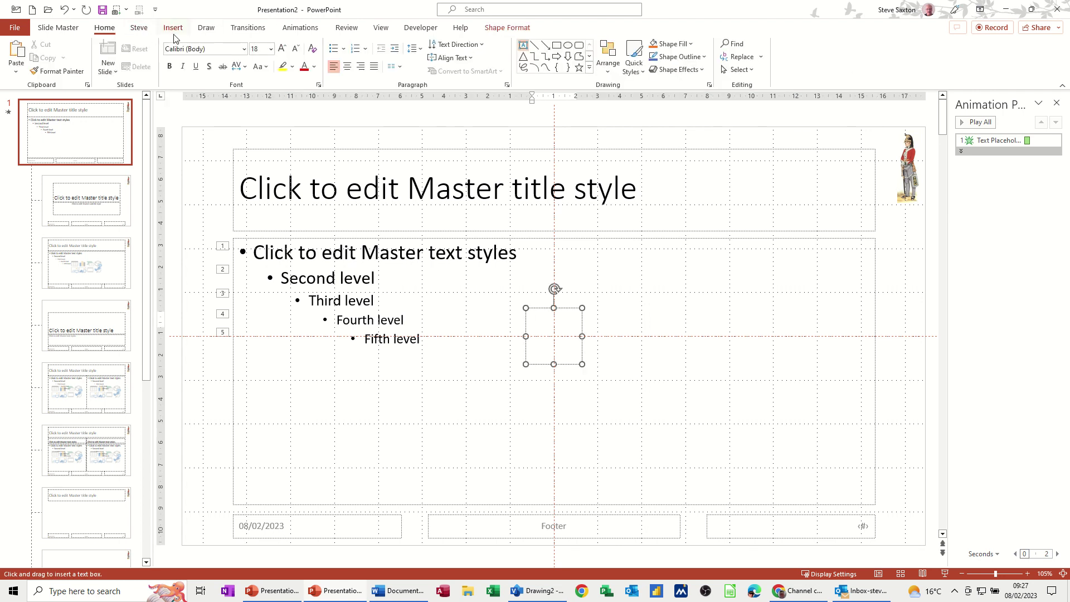
{"action": "left_click", "coordinate": [173, 29]}
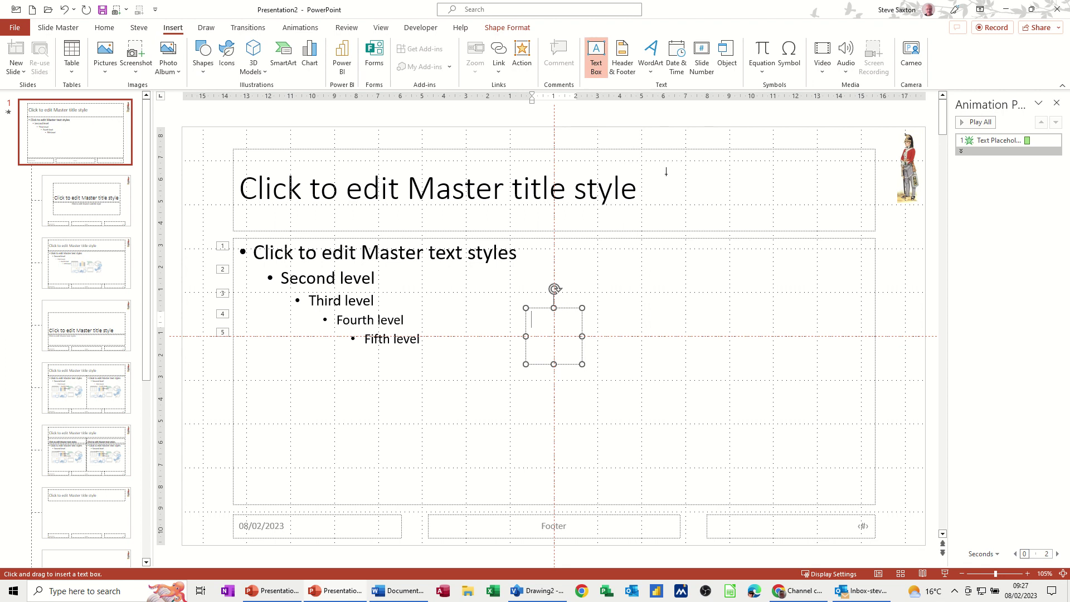
{"action": "left_click_drag", "start_coordinate": [677, 137], "coordinate": [853, 153]}
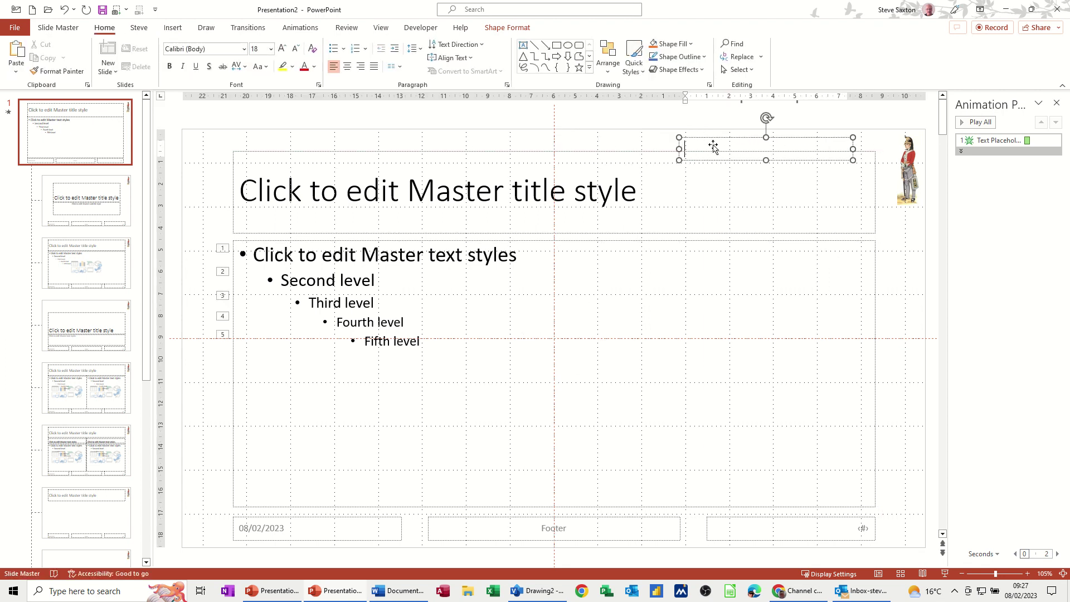
{"action": "type", "text": "IT's Easy Training"}
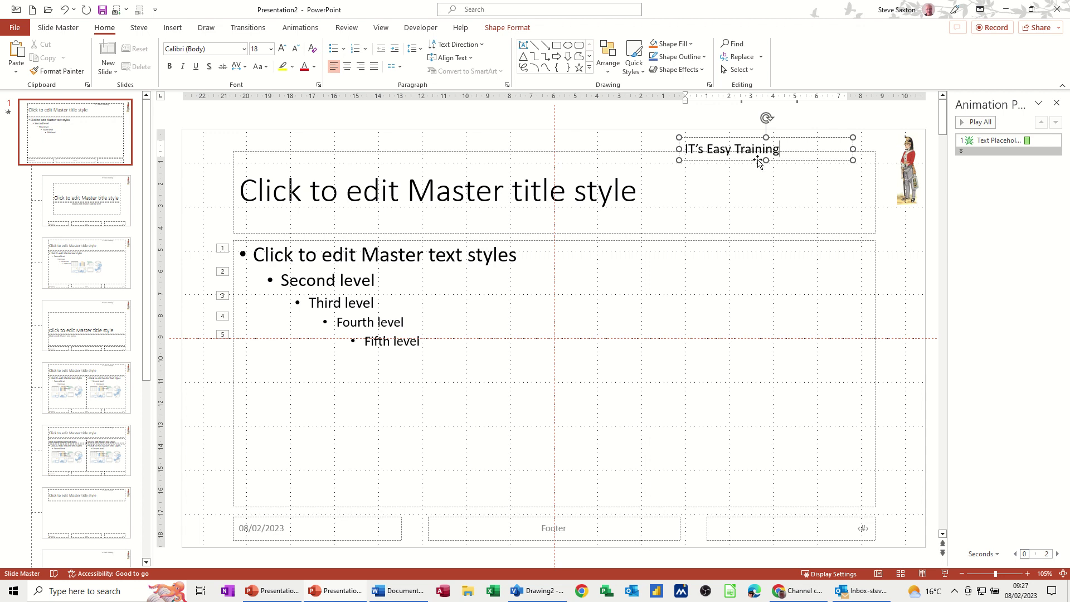
Delete the stray pasted shape and nudge the tagline text box up and right.
{"action": "left_click", "coordinate": [736, 189]}
{"action": "key", "text": "ctrl+v"}
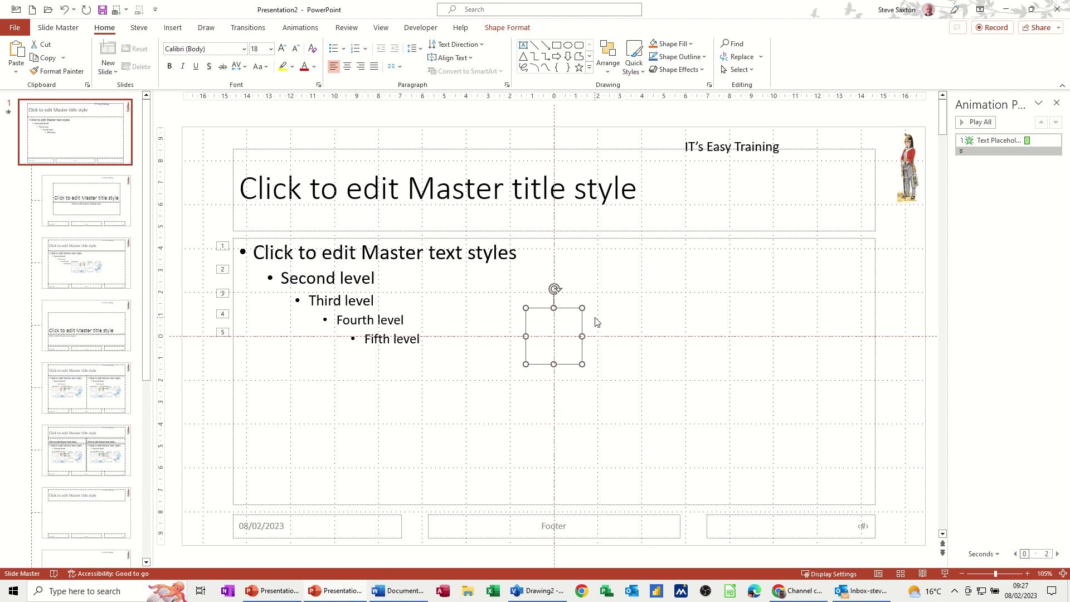
{"action": "key", "text": "Delete"}
{"action": "left_click", "coordinate": [707, 156]}
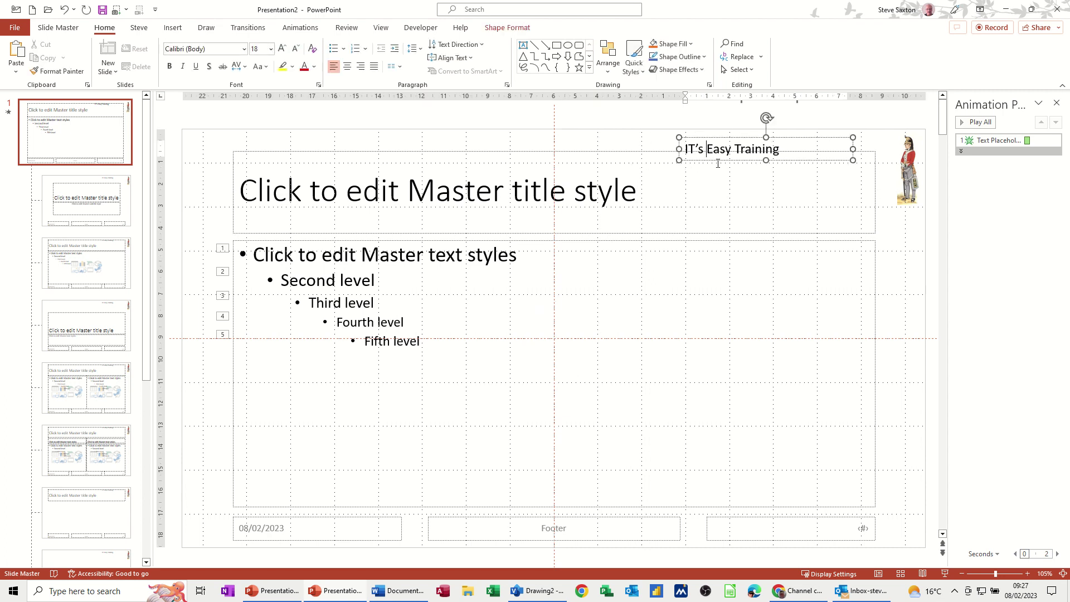
{"action": "left_click_drag", "start_coordinate": [718, 162], "coordinate": [731, 154]}
{"action": "key", "text": "Escape"}
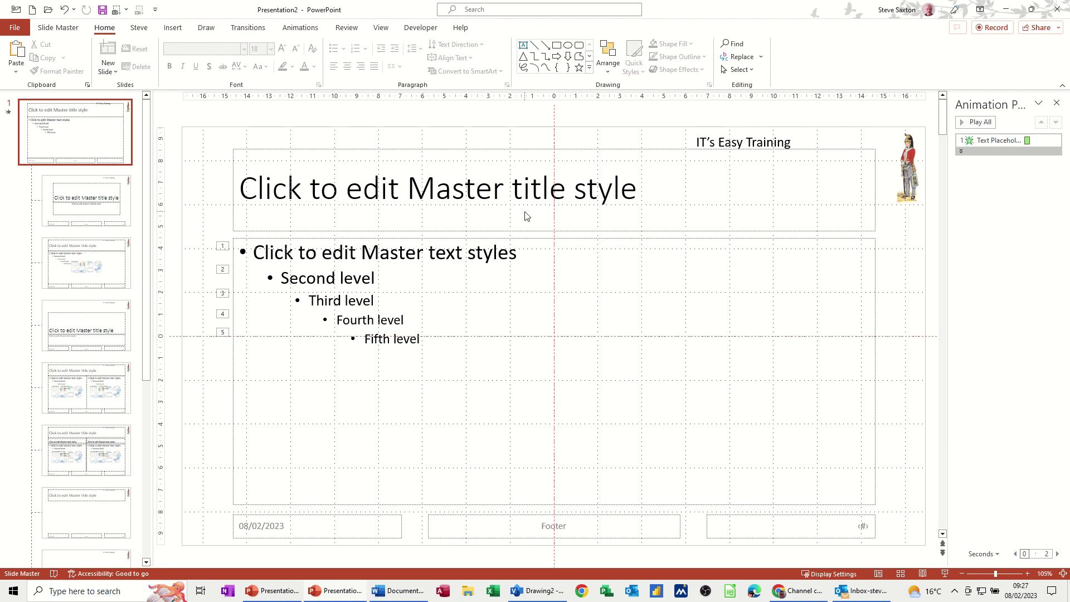
Review the Master Layout placeholder options and cancel without changes.
{"action": "left_click", "coordinate": [58, 30]}
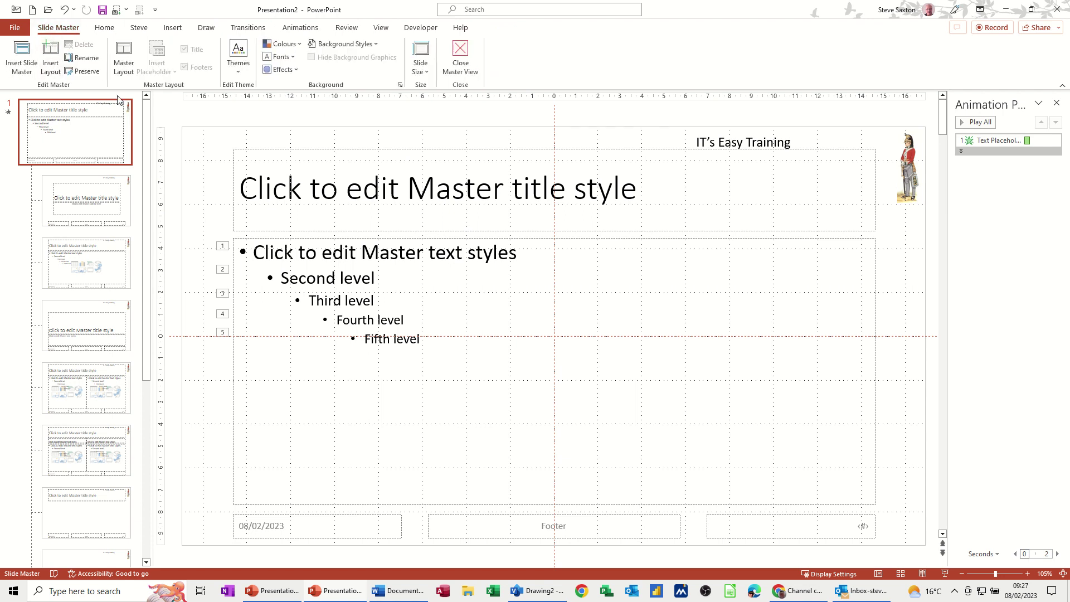
{"action": "left_click", "coordinate": [123, 58]}
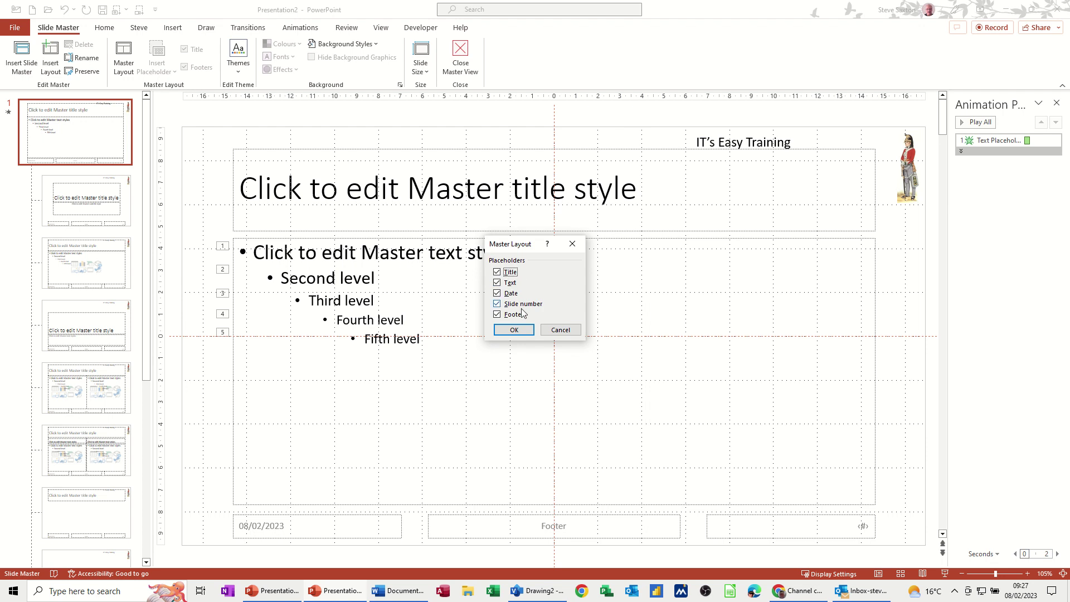
{"action": "left_click", "coordinate": [559, 329]}
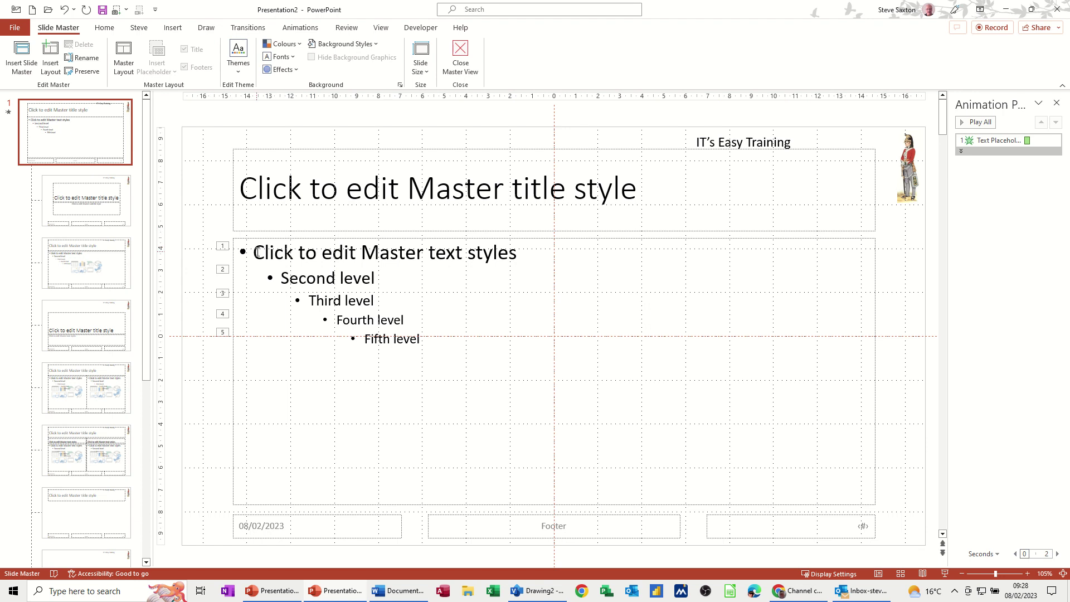
Apply star/diamond bullets to all five master body text levels.
{"action": "left_click_drag", "start_coordinate": [252, 251], "coordinate": [425, 341]}
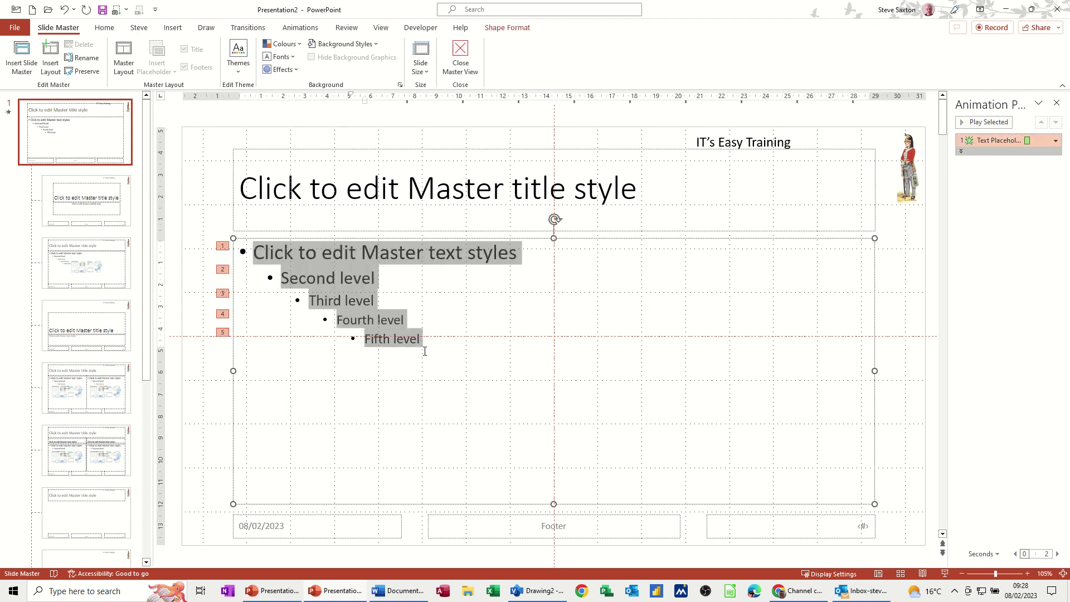
{"action": "left_click", "coordinate": [105, 31]}
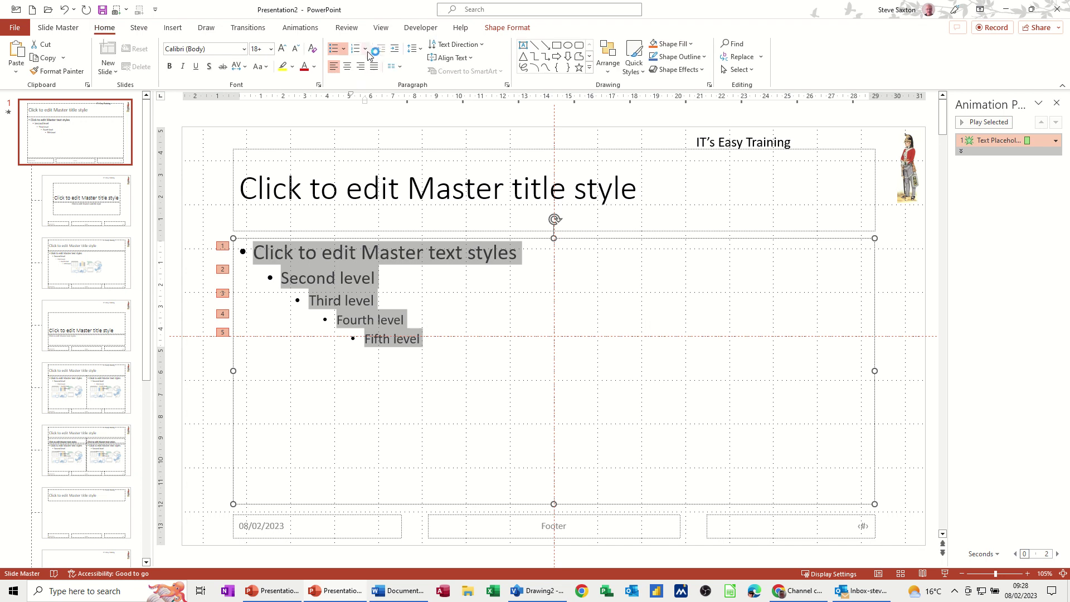
{"action": "left_click", "coordinate": [345, 49]}
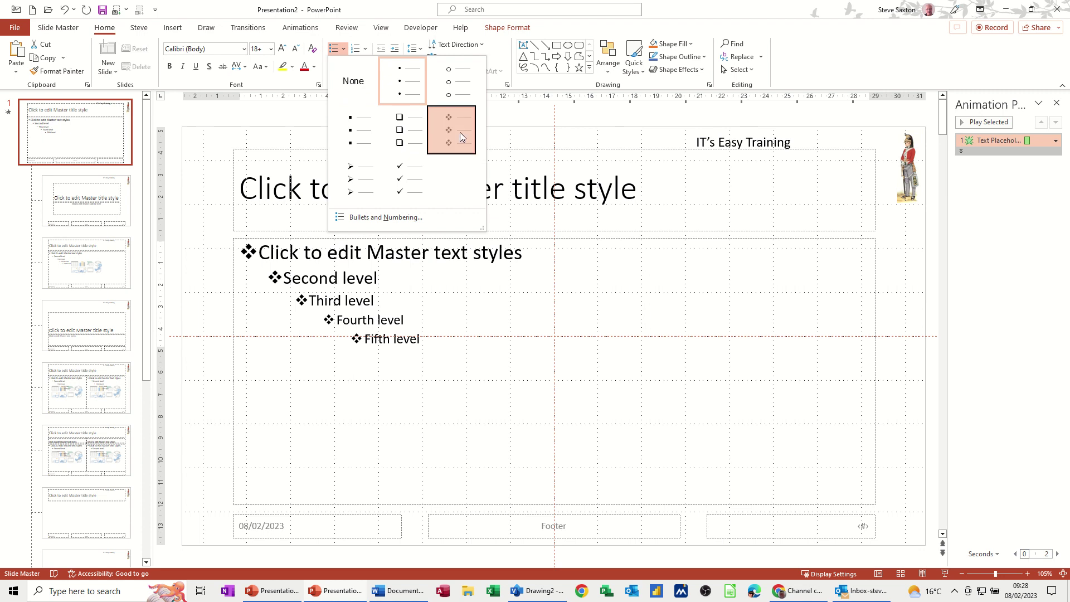
{"action": "left_click", "coordinate": [460, 132]}
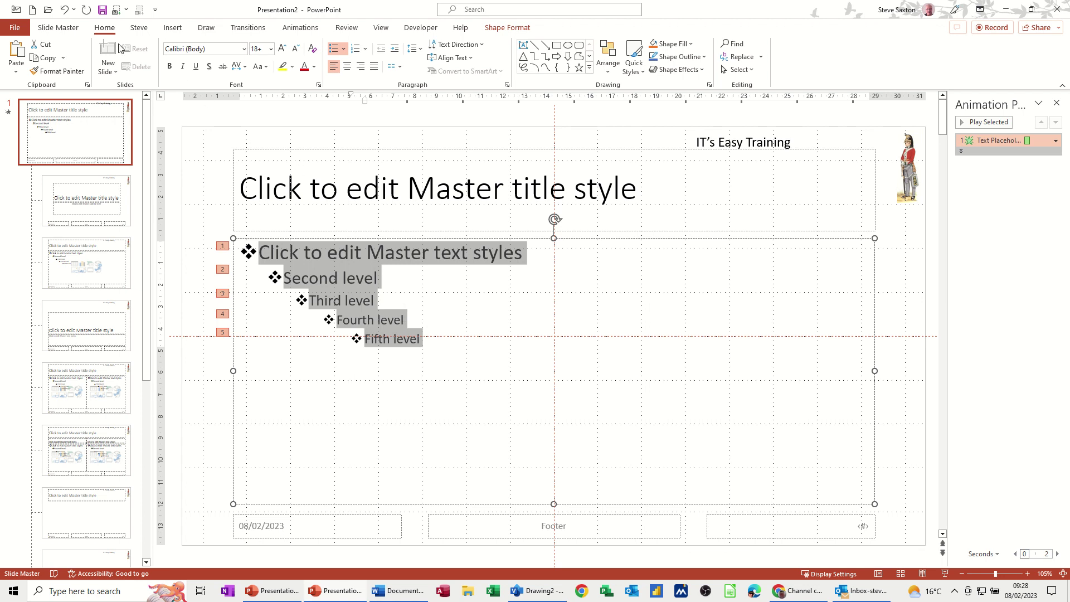
{"action": "left_click", "coordinate": [61, 34]}
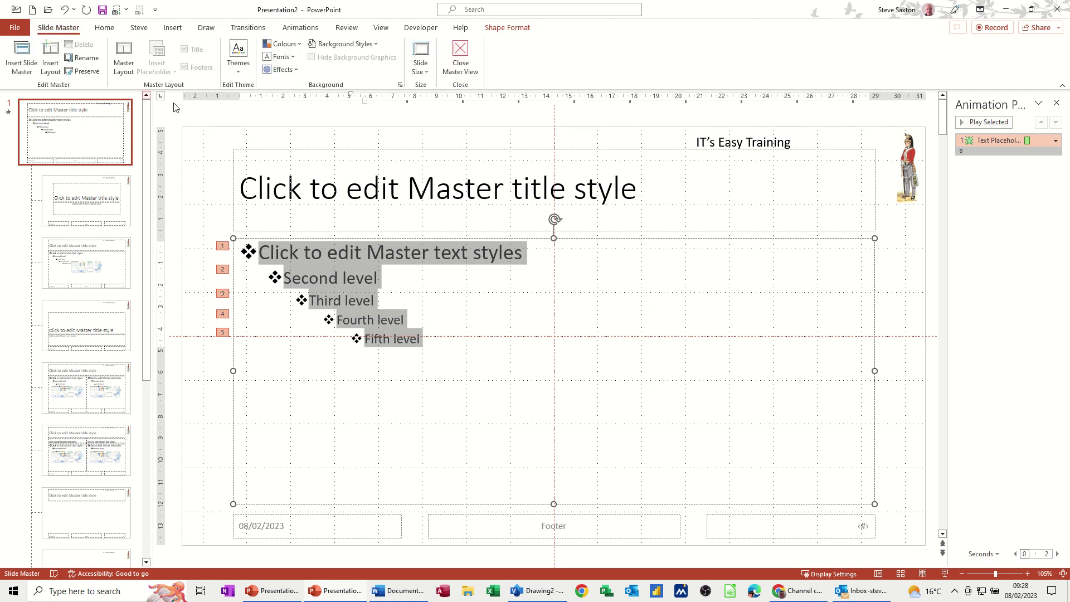
Close Master View and add a new slide 2 after slide 1.
{"action": "left_click", "coordinate": [459, 53]}
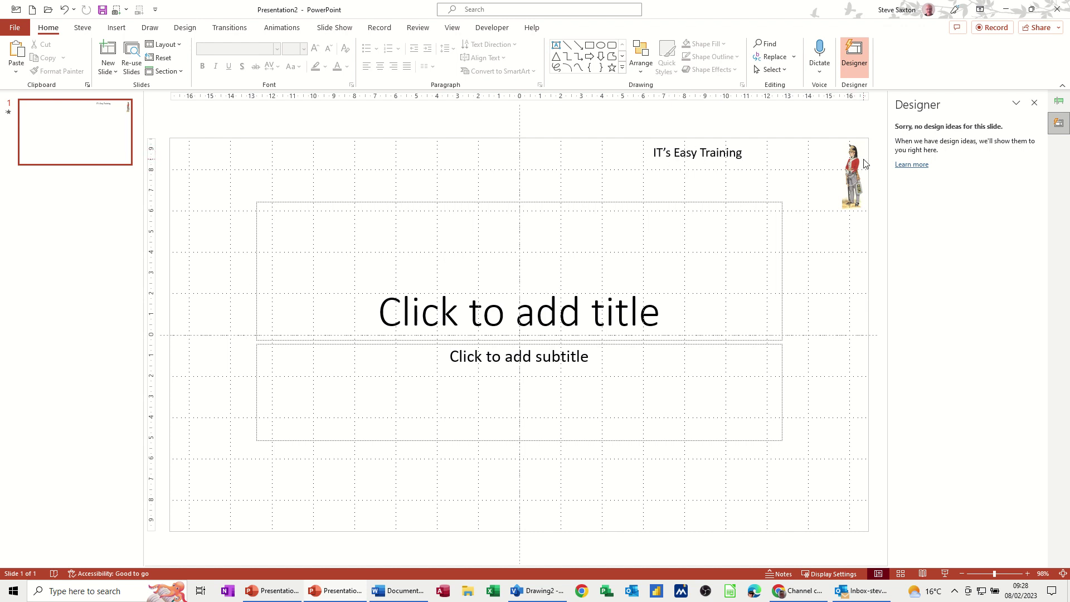
{"action": "left_click", "coordinate": [116, 152]}
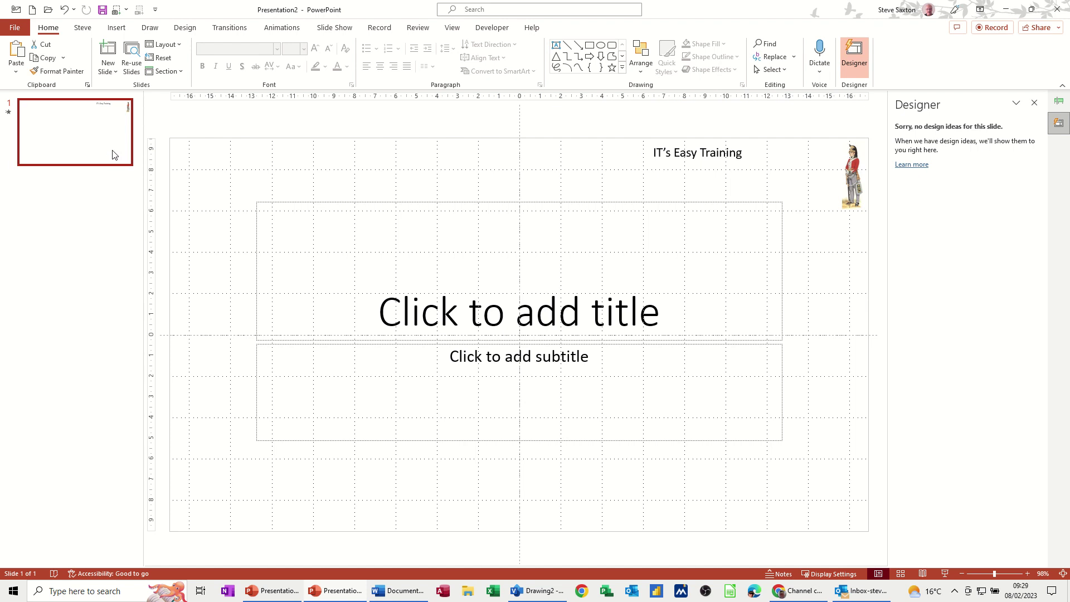
{"action": "key", "text": "Return"}
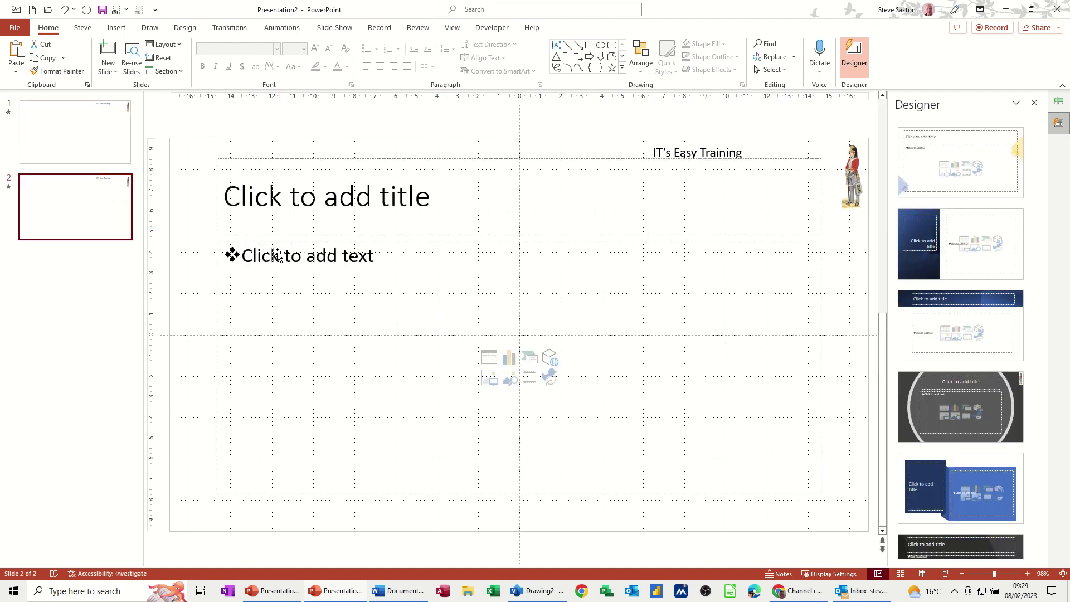
Type sample bullet lines on levels one to three in slide 2's content placeholder.
{"action": "left_click", "coordinate": [310, 267]}
{"action": "type", "text": "dsfbdfsjds"}
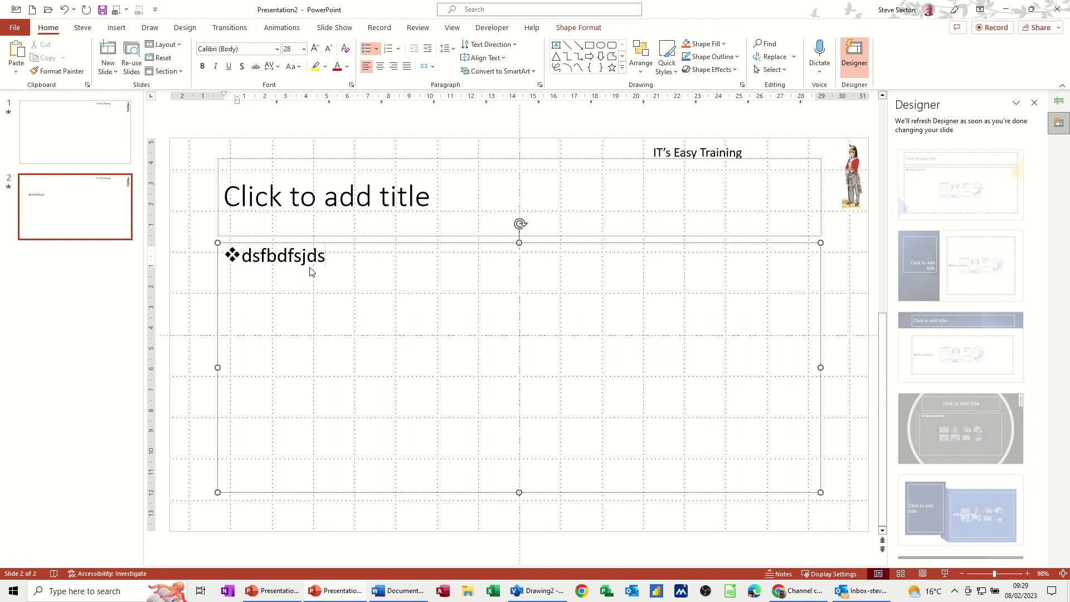
{"action": "key", "text": "Return"}
{"action": "key", "text": "Tab"}
{"action": "type", "text": "bdfjhd"}
{"action": "key", "text": "Return"}
{"action": "key", "text": "Tab"}
{"action": "type", "text": "khukuh"}
Add fourth- and fifth-level sample bullet lines, removing an extra fourth-level entry.
{"action": "key", "text": "Return"}
{"action": "key", "text": "Tab"}
{"action": "type", "text": "bhb"}
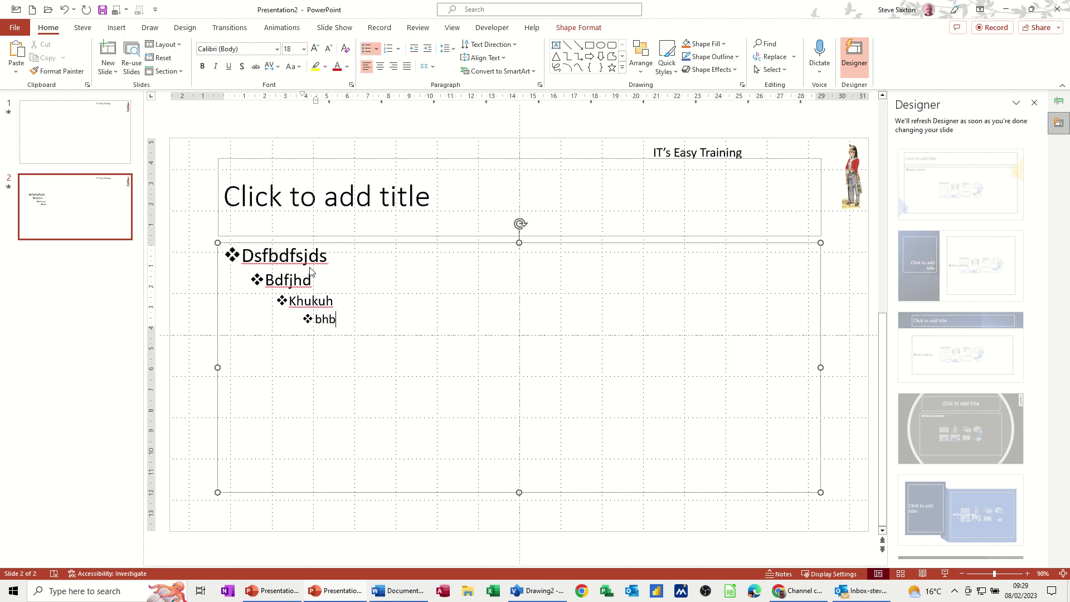
{"action": "key", "text": "Return"}
{"action": "type", "text": "knjk"}
{"action": "key", "text": "BackSpace"}
{"action": "key", "text": "BackSpace"}
{"action": "key", "text": "BackSpace"}
{"action": "key", "text": "BackSpace"}
{"action": "key", "text": "BackSpace"}
{"action": "key", "text": "Return"}
{"action": "key", "text": "Tab"}
{"action": "type", "text": "khdskfkjdfc"}
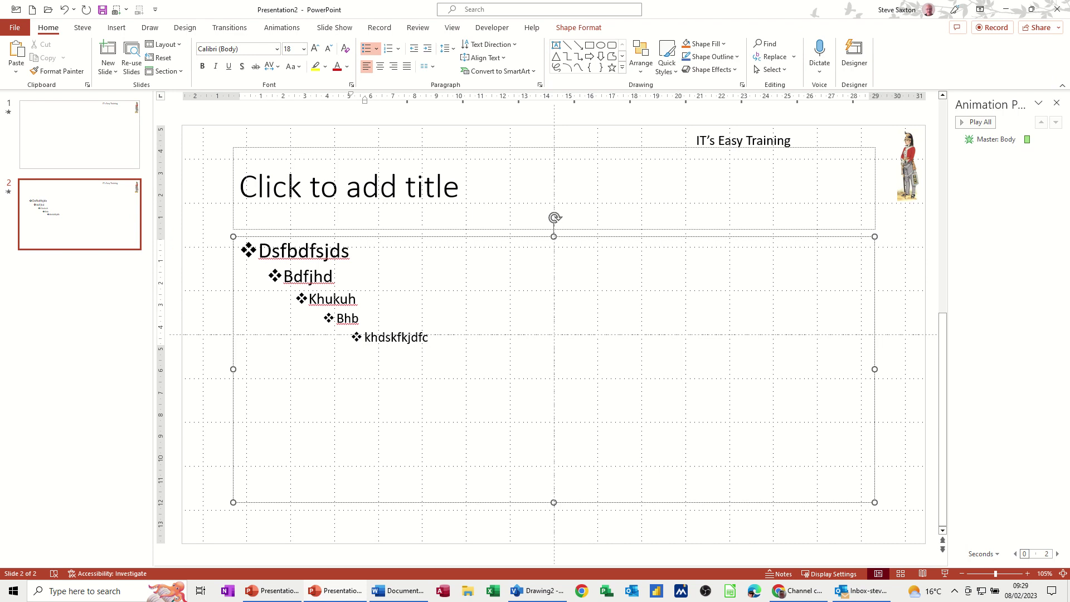
Deselect slide 2's text and select the inherited Master: Body Dissolve In entry.
{"action": "left_click", "coordinate": [123, 234]}
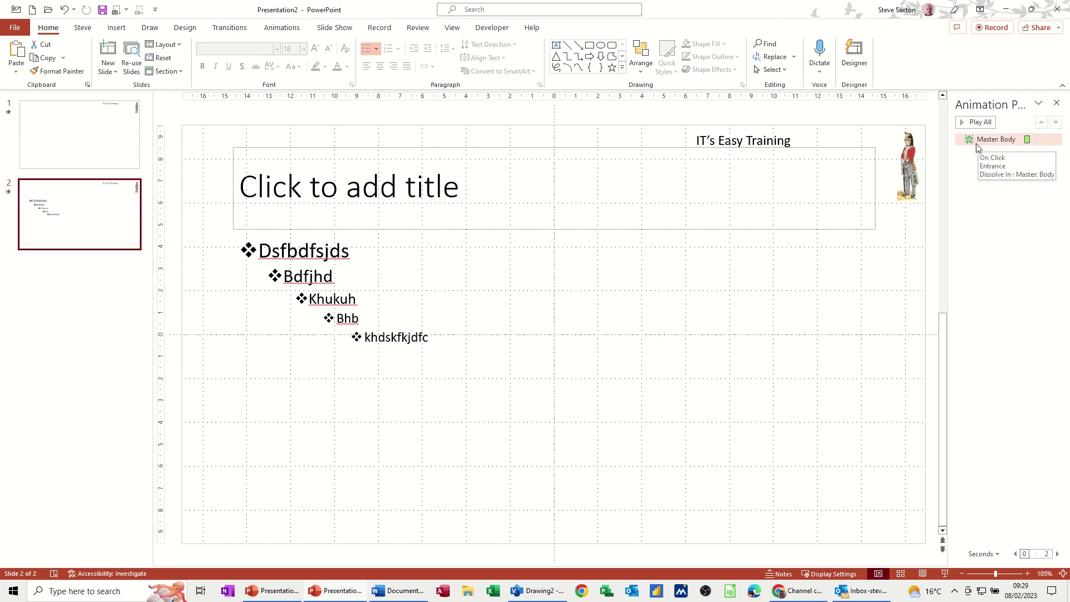
{"action": "left_click", "coordinate": [985, 145]}
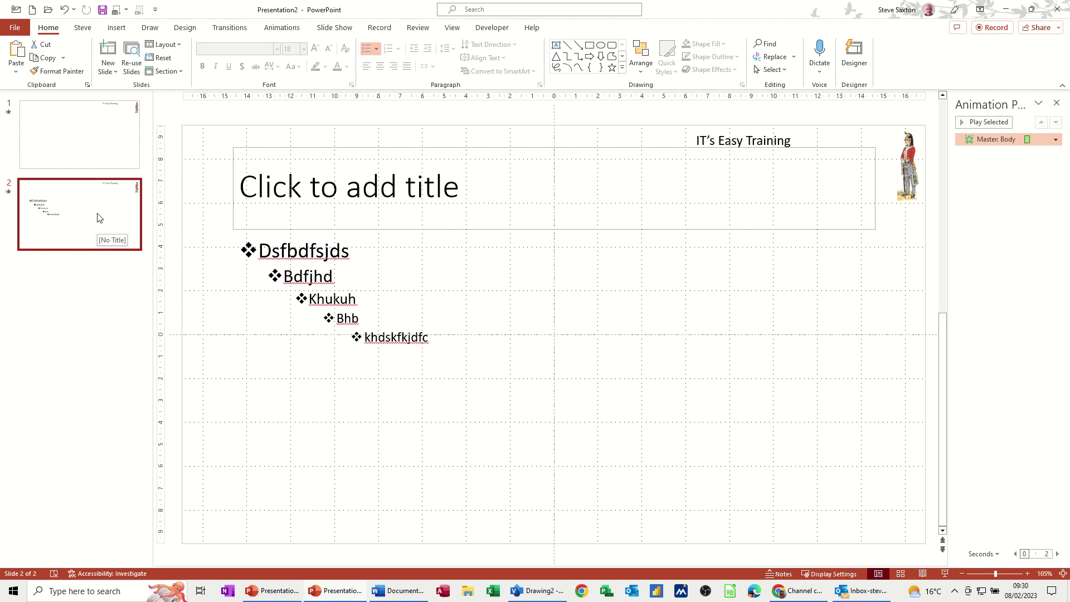
In Slide Master view, apply the dark blue-grey background style to the top master.
{"action": "left_click", "coordinate": [453, 27]}
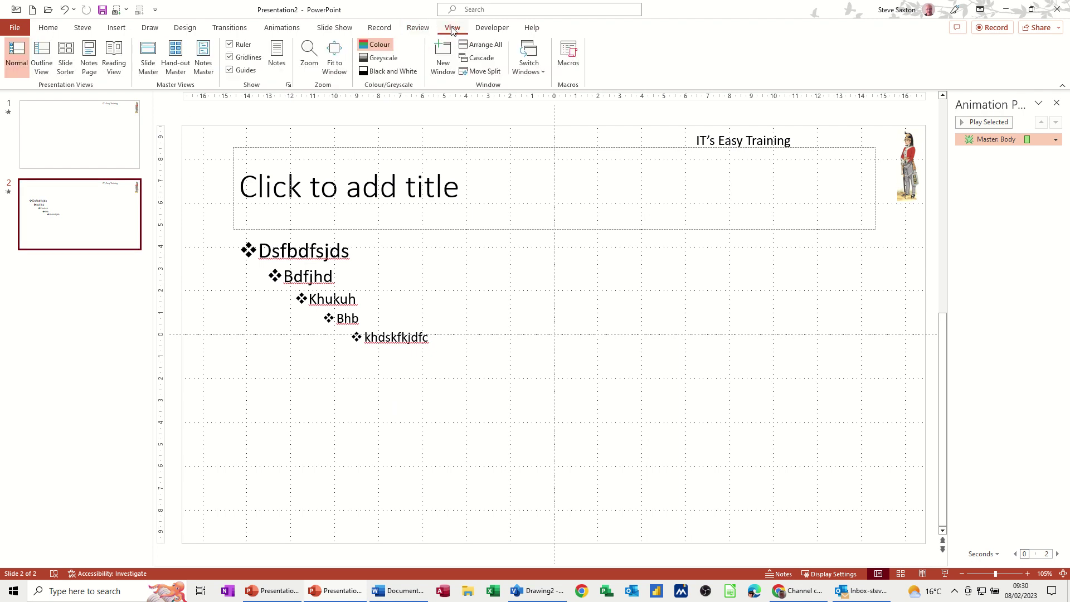
{"action": "left_click", "coordinate": [147, 56]}
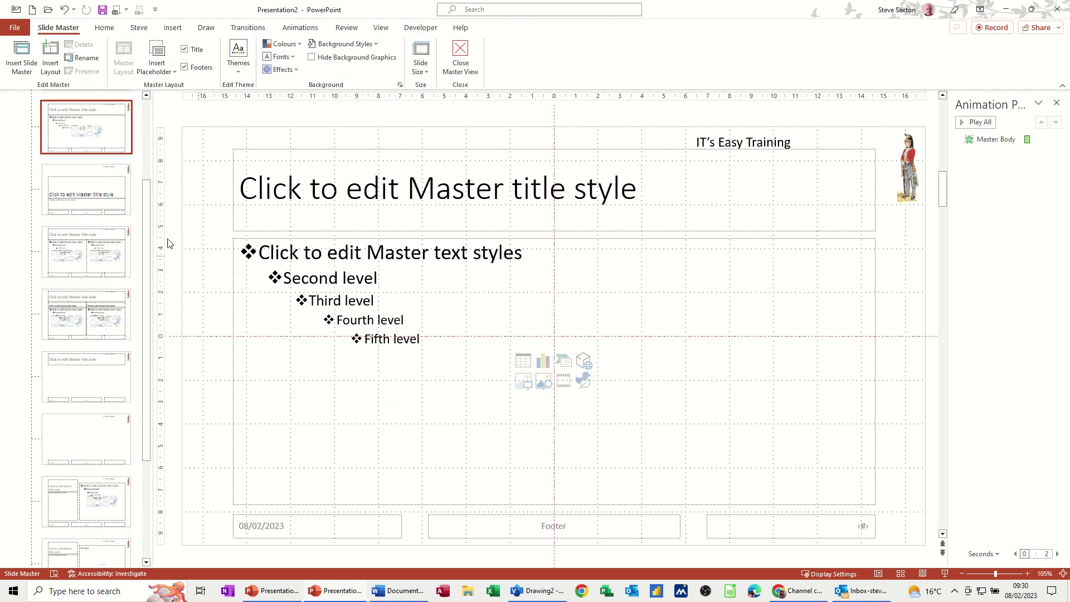
{"action": "left_click_drag", "start_coordinate": [151, 215], "coordinate": [146, 122]}
{"action": "left_click", "coordinate": [93, 124]}
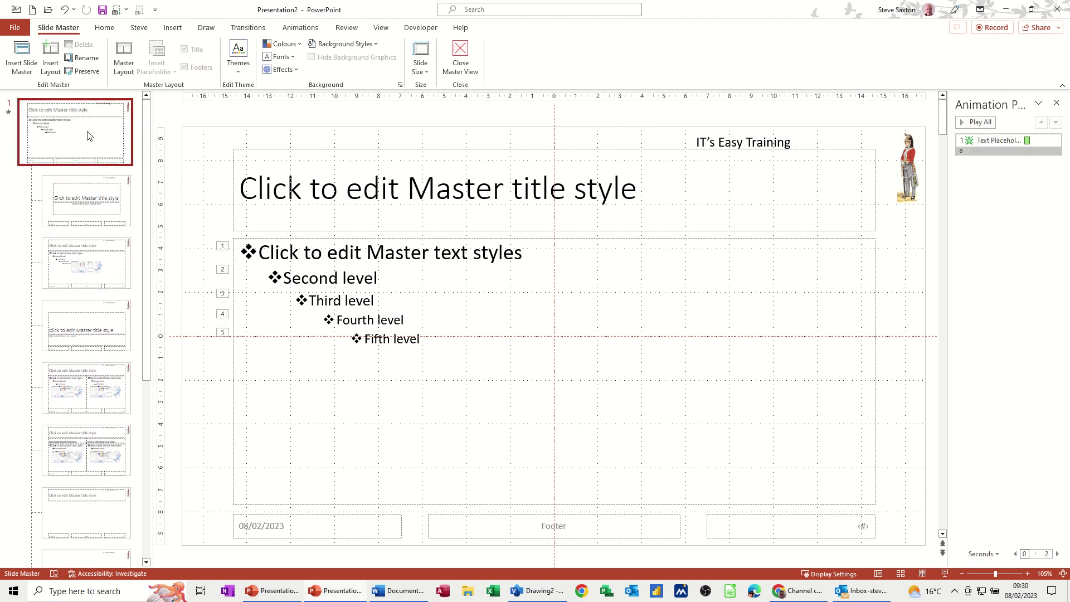
{"action": "left_click", "coordinate": [350, 45]}
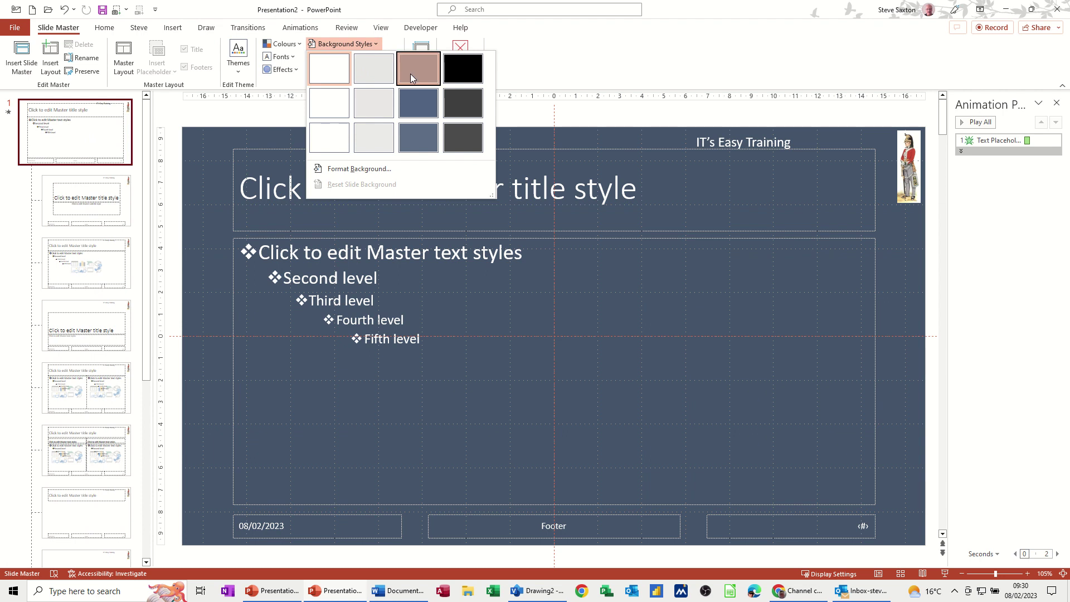
{"action": "left_click", "coordinate": [411, 74]}
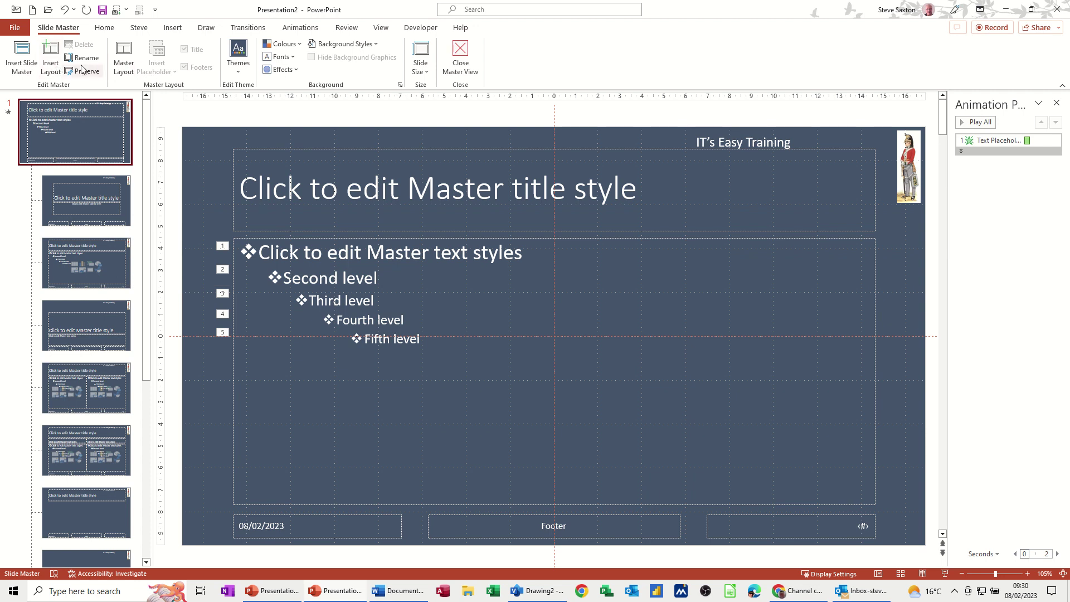
Insert a second slide master with a solid green background, then reselect the dark first master.
{"action": "left_click", "coordinate": [21, 51]}
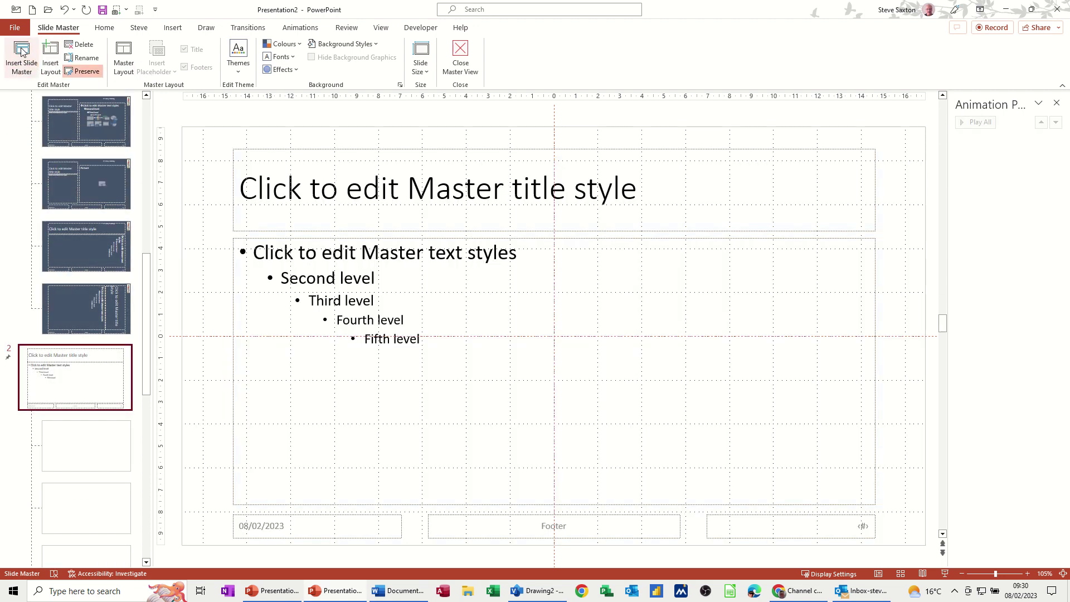
{"action": "left_click", "coordinate": [368, 44]}
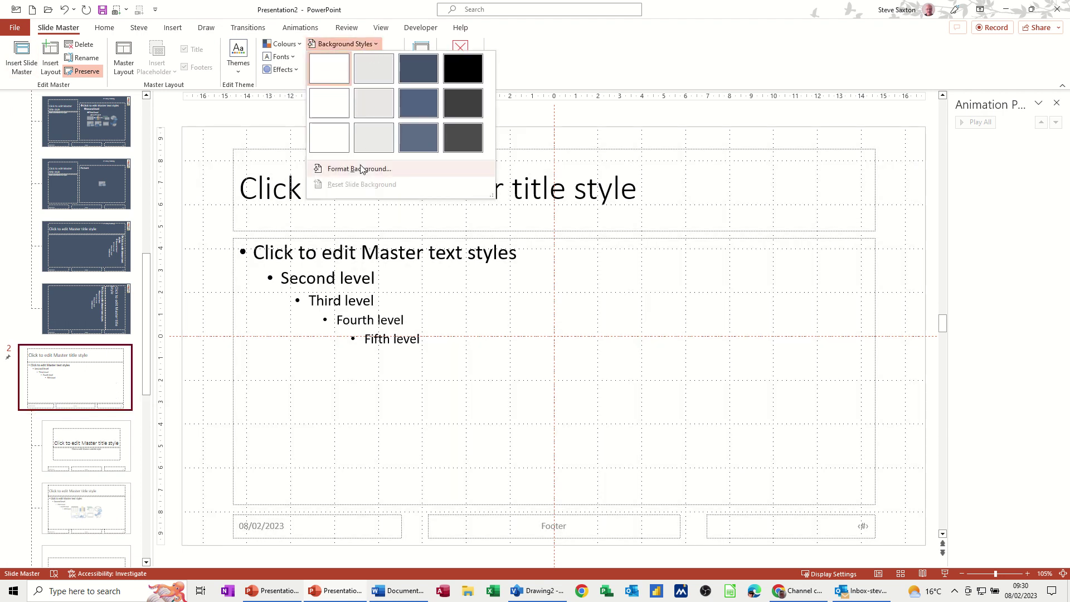
{"action": "left_click", "coordinate": [361, 168]}
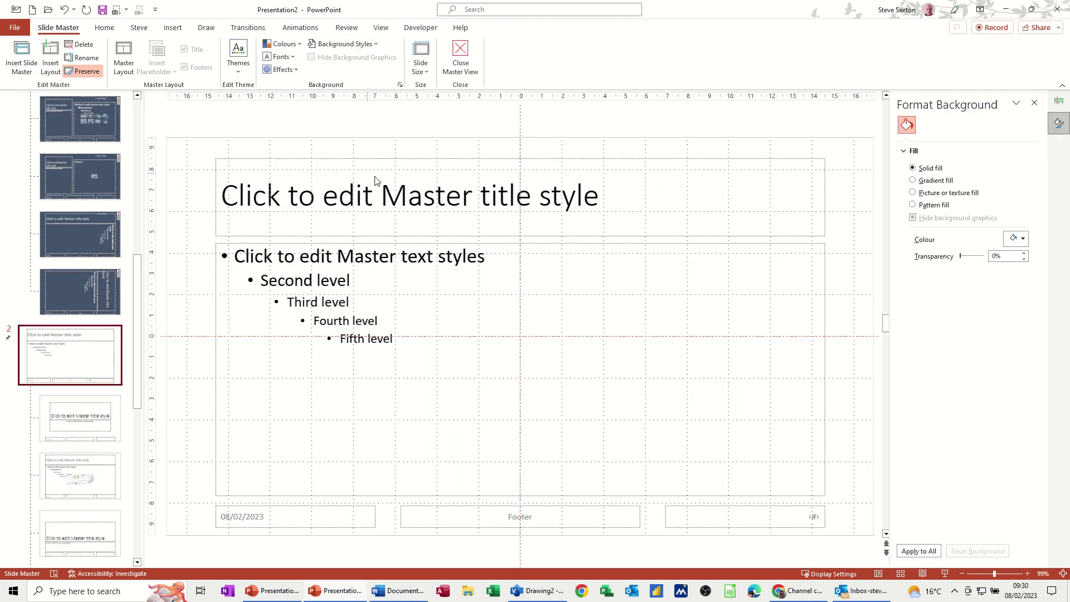
{"action": "left_click", "coordinate": [1022, 239]}
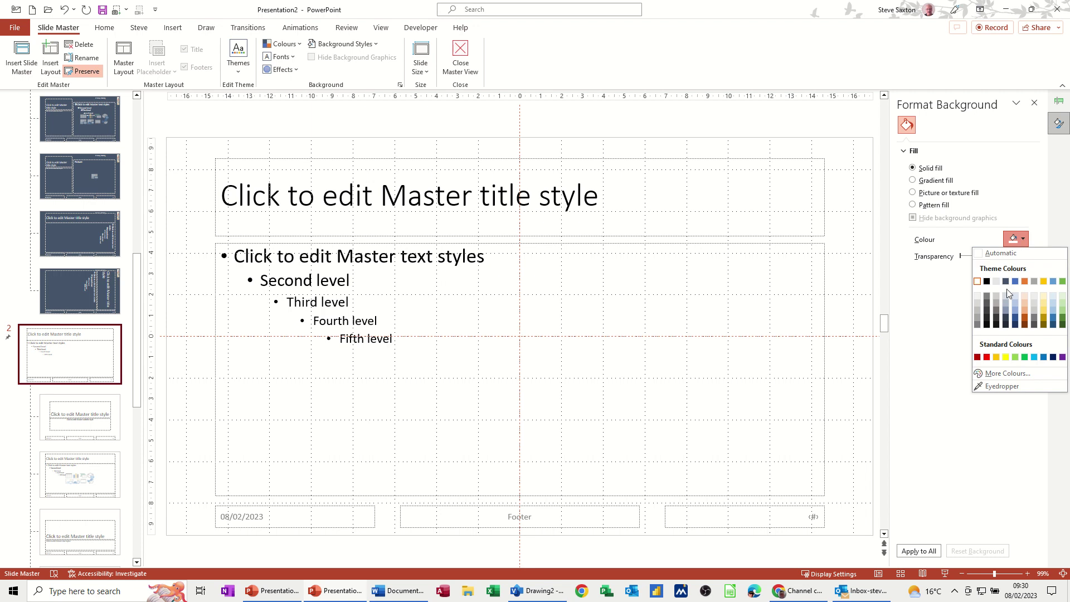
{"action": "left_click", "coordinate": [989, 357]}
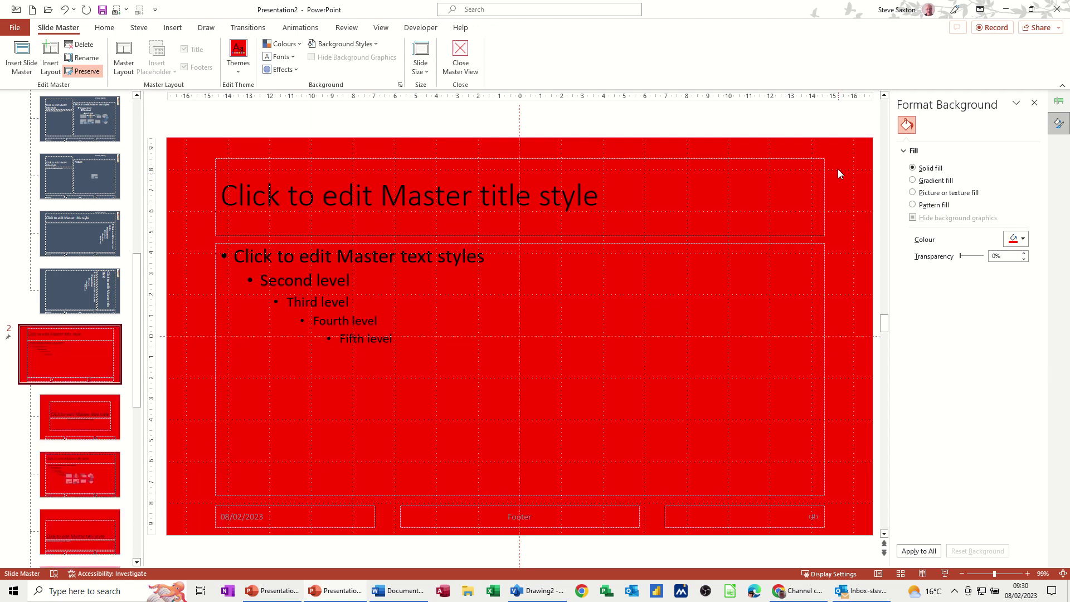
{"action": "left_click", "coordinate": [1023, 240]}
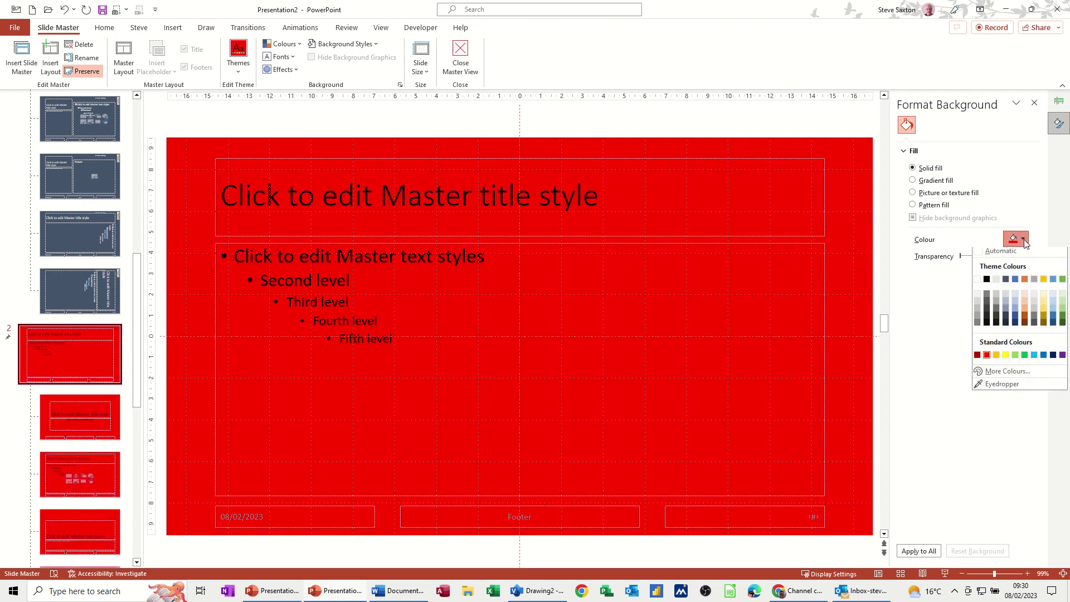
{"action": "left_click", "coordinate": [1062, 281]}
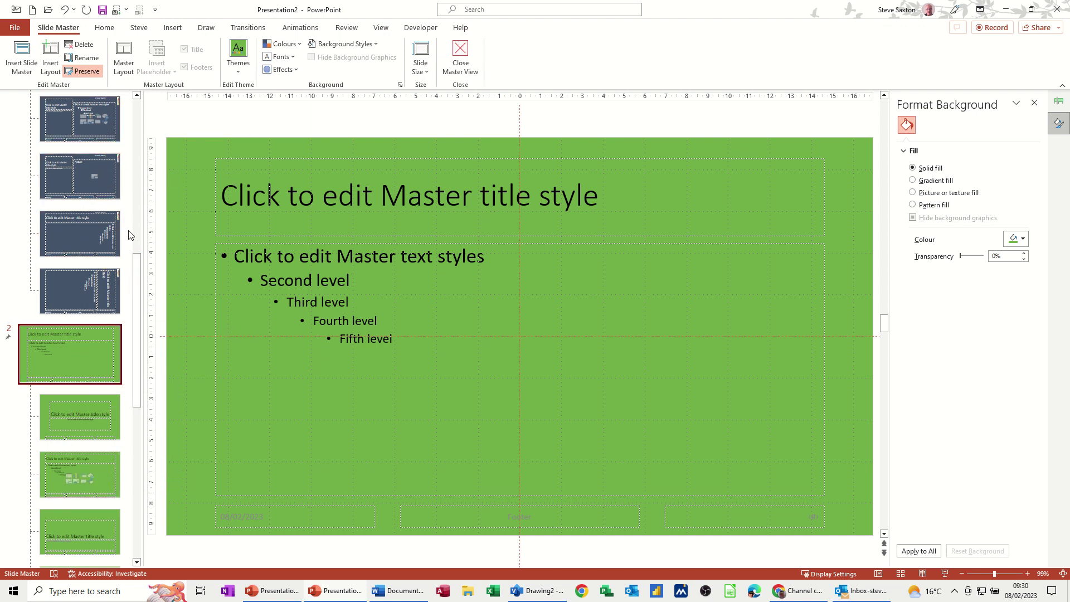
{"action": "left_click_drag", "start_coordinate": [140, 277], "coordinate": [146, 111]}
{"action": "left_click", "coordinate": [74, 138]}
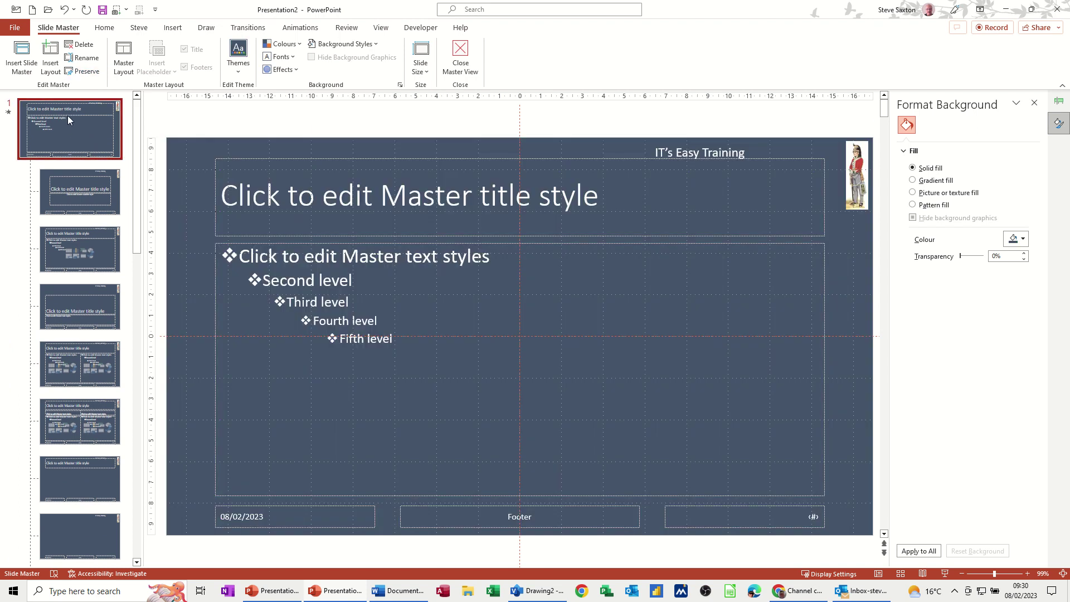
Duplicate the Title and Content layout and give the copy a solid orange background.
{"action": "left_click", "coordinate": [82, 252]}
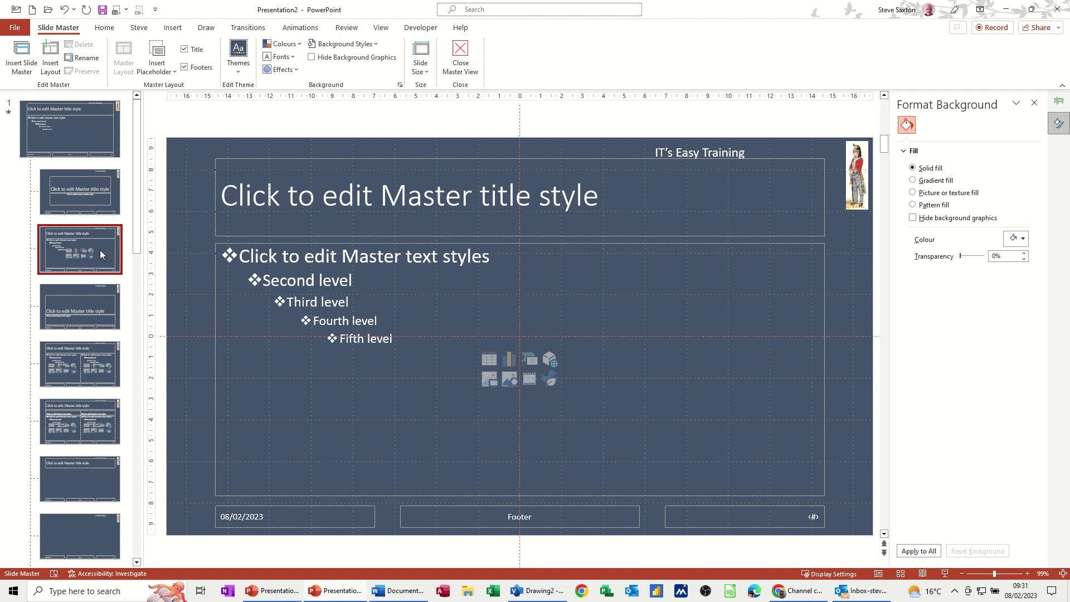
{"action": "right_click", "coordinate": [99, 250]}
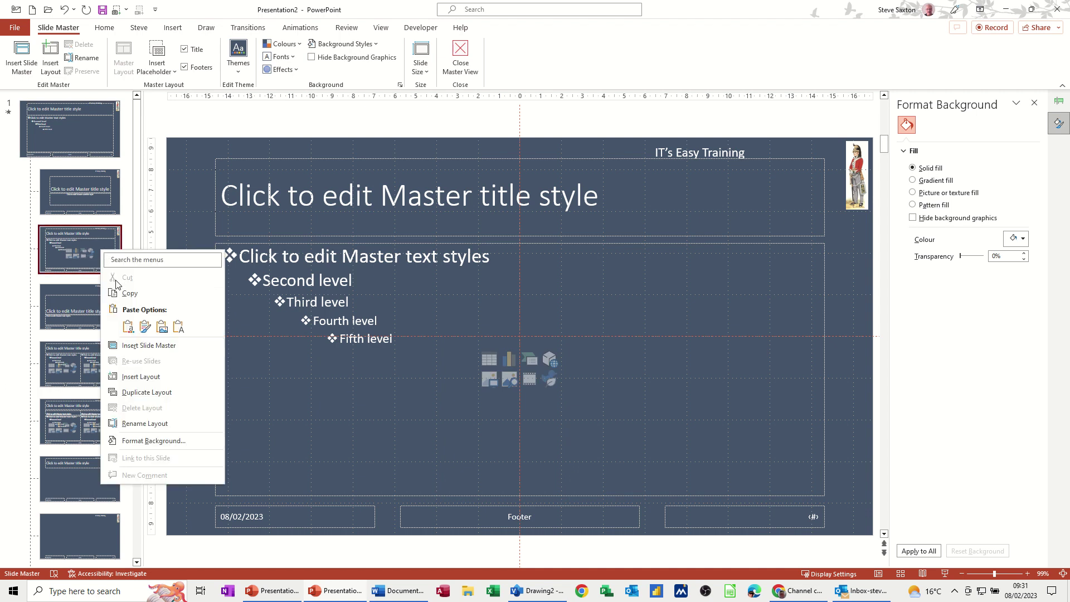
{"action": "left_click", "coordinate": [139, 394]}
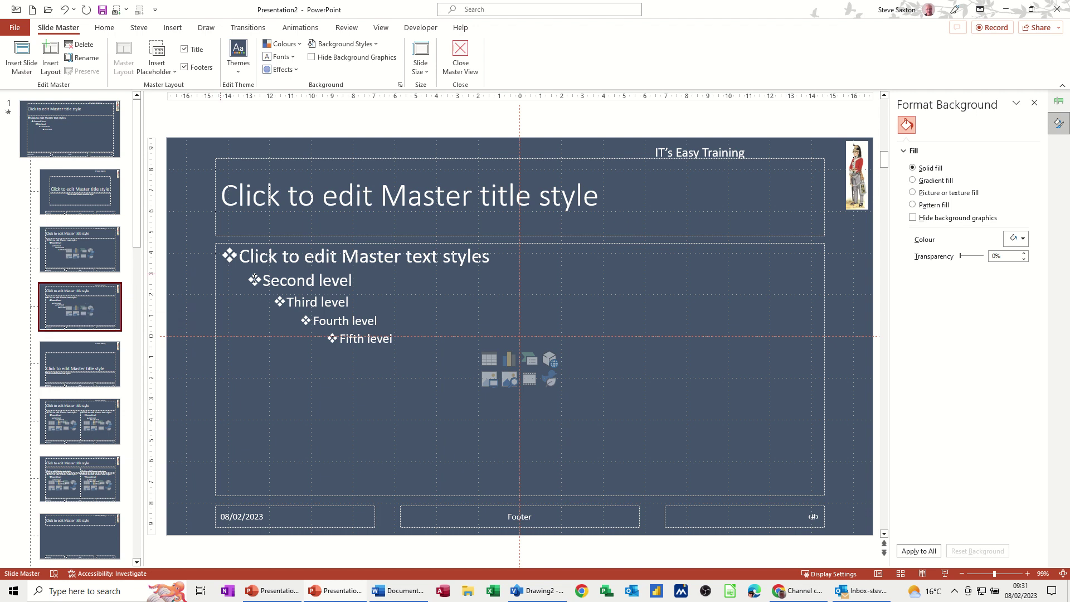
{"action": "left_click", "coordinate": [1023, 239]}
{"action": "left_click", "coordinate": [1024, 281]}
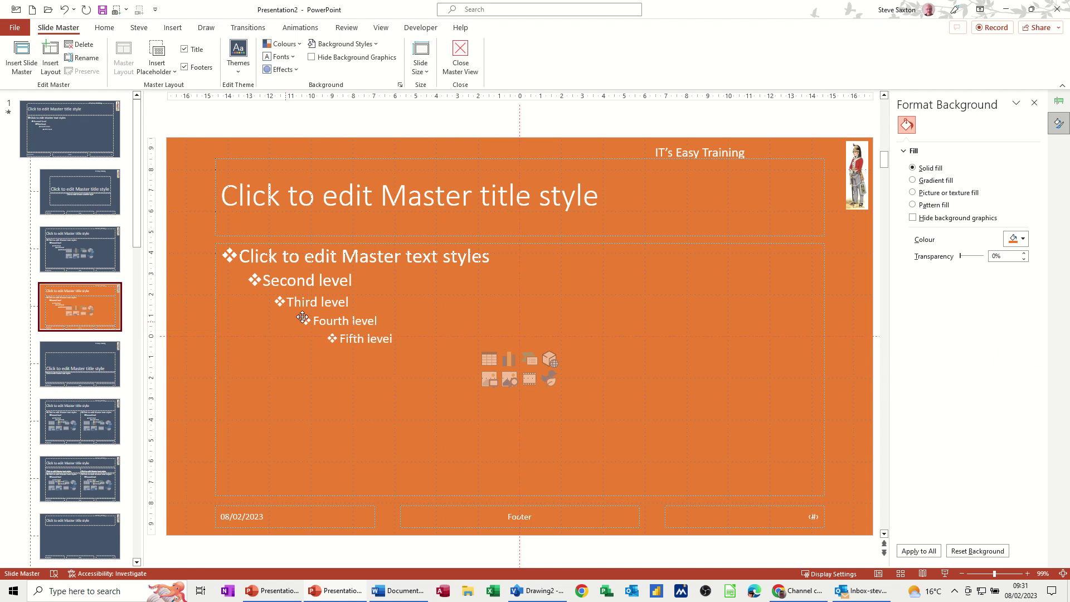
Open the Animation Pane on the orange layout and select its inherited Master: Body animation.
{"action": "left_click", "coordinate": [390, 390]}
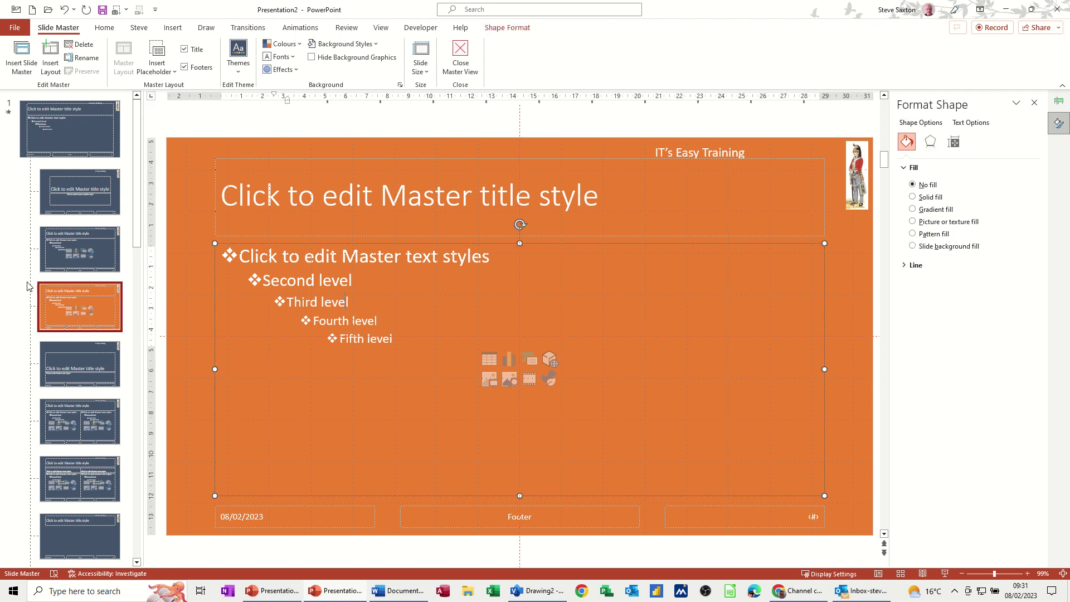
{"action": "left_click", "coordinate": [77, 250]}
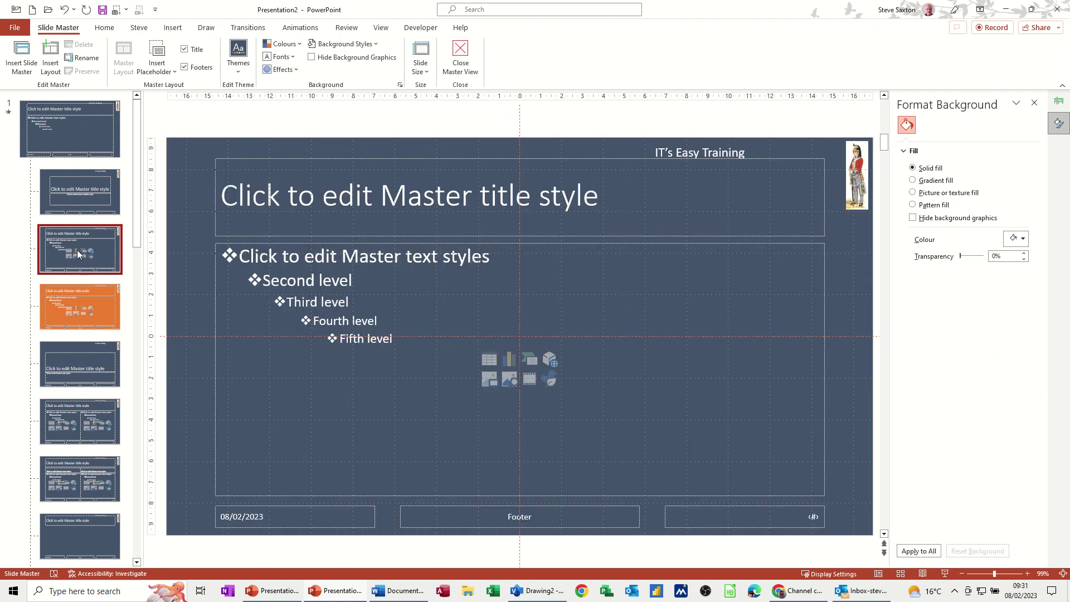
{"action": "left_click", "coordinate": [78, 306]}
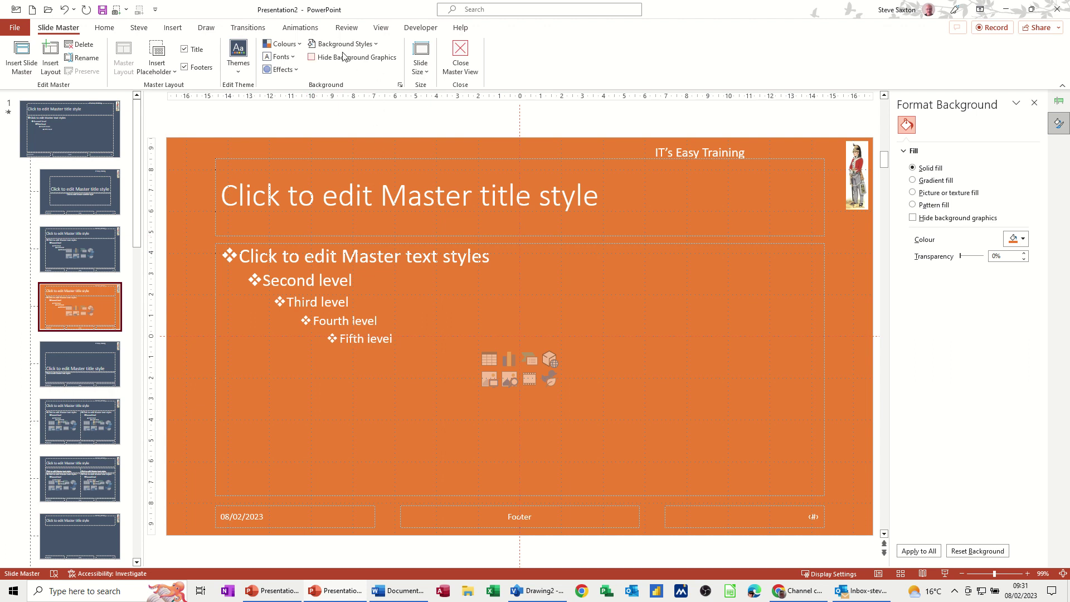
{"action": "left_click", "coordinate": [300, 27]}
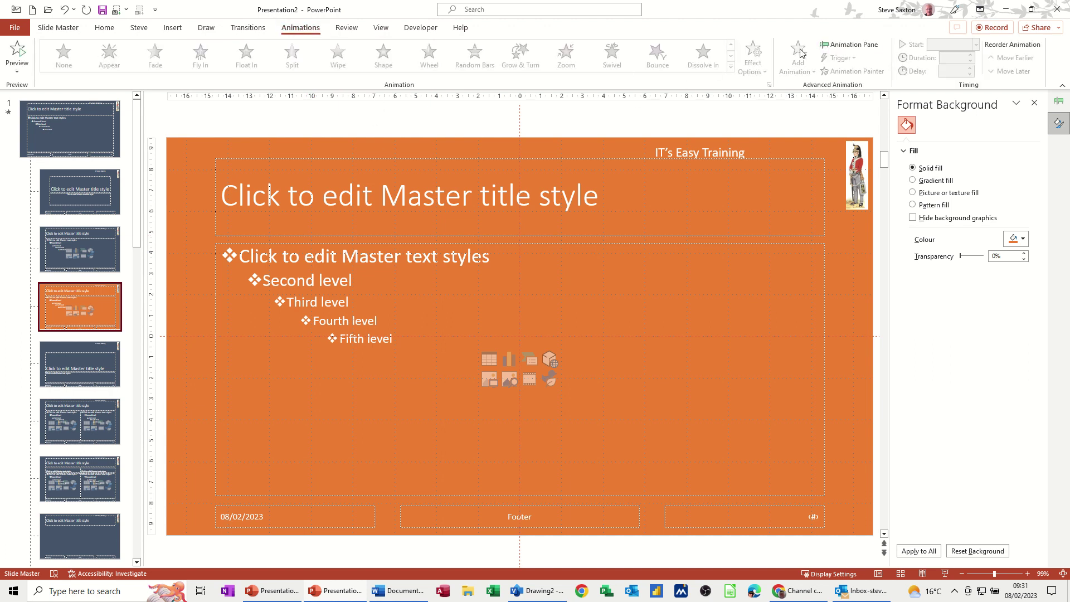
{"action": "left_click", "coordinate": [850, 44]}
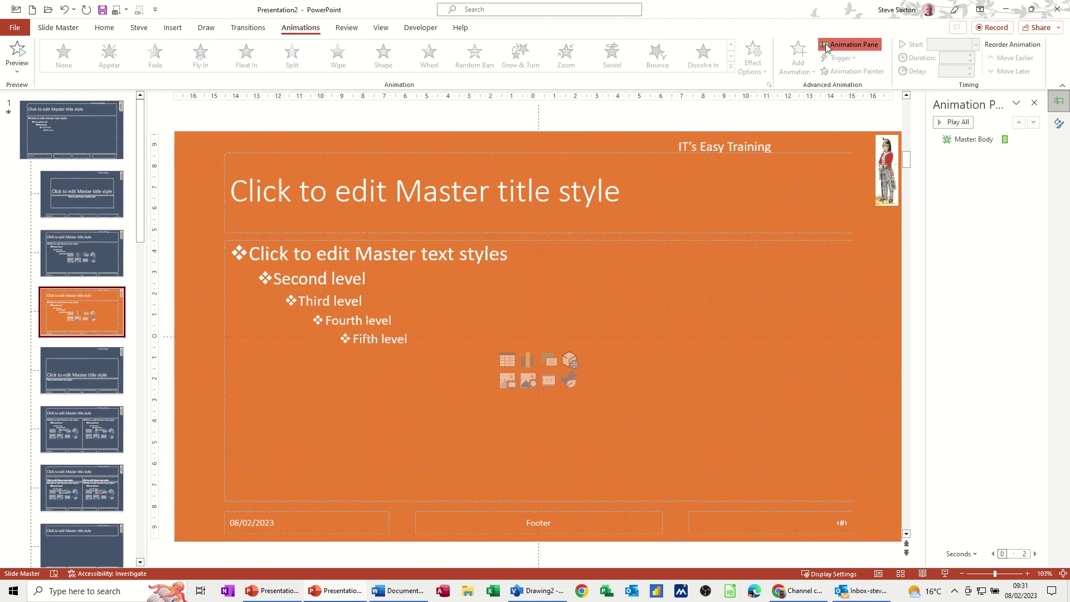
{"action": "left_click", "coordinate": [969, 144]}
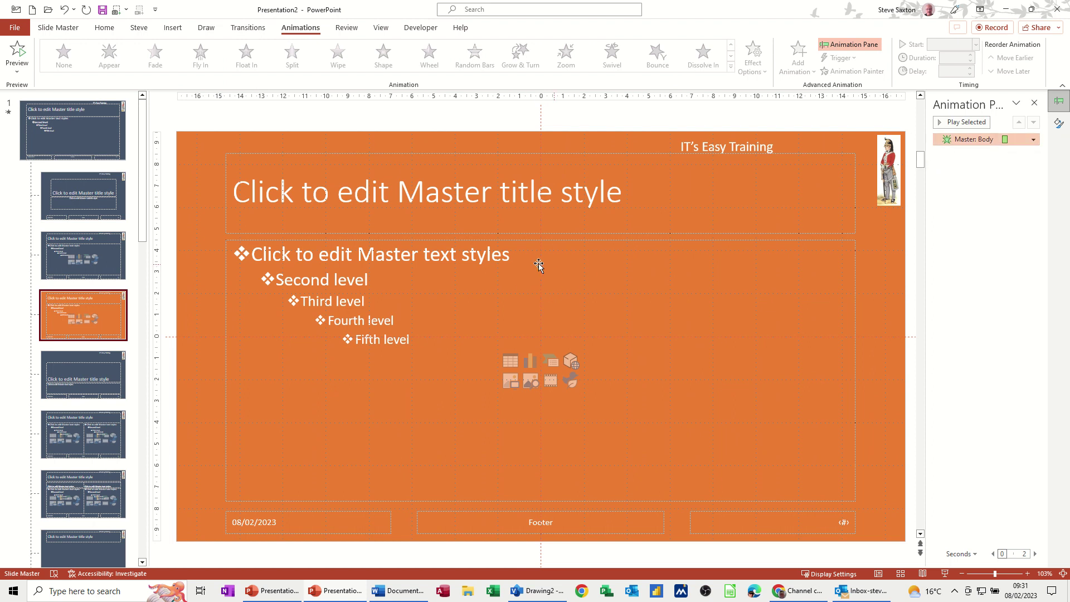
{"action": "left_click", "coordinate": [500, 262]}
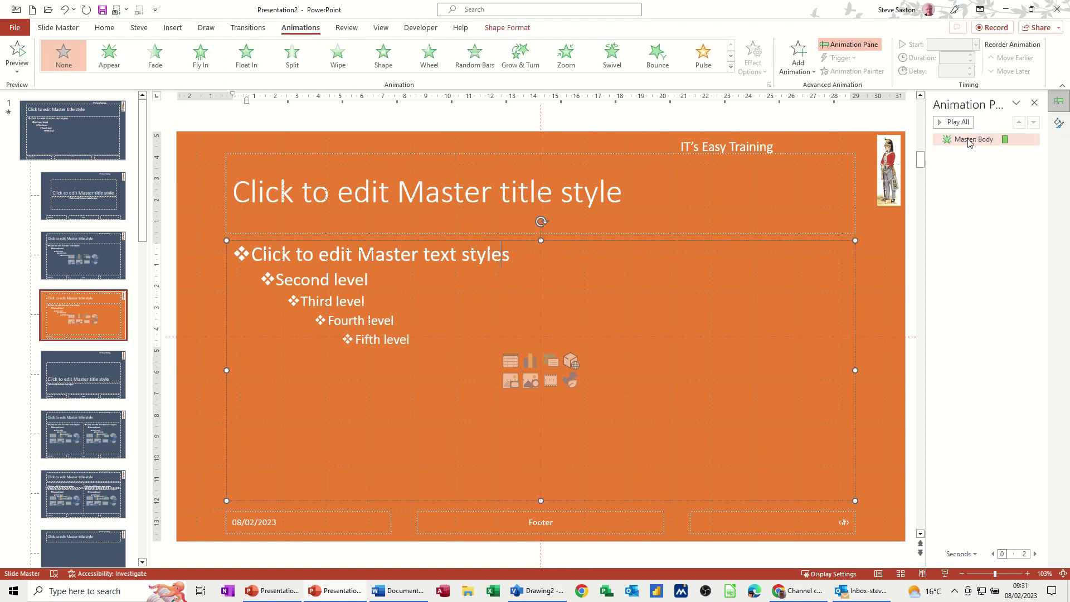
{"action": "left_click", "coordinate": [981, 139]}
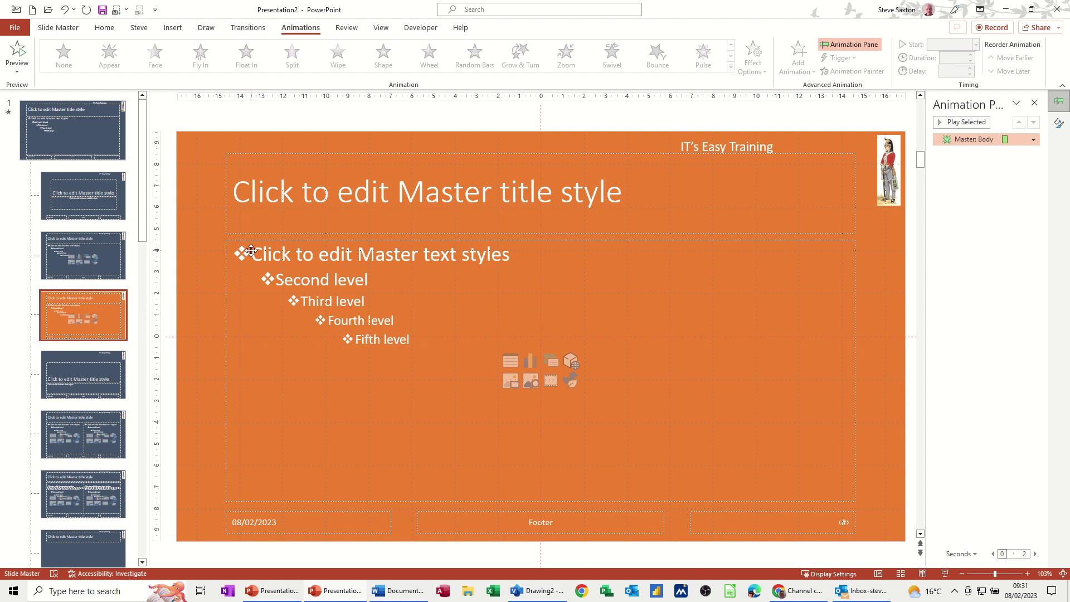
Compare the master's Text Placeholder animation with the orange layout's Master: Body entry.
{"action": "left_click", "coordinate": [69, 129]}
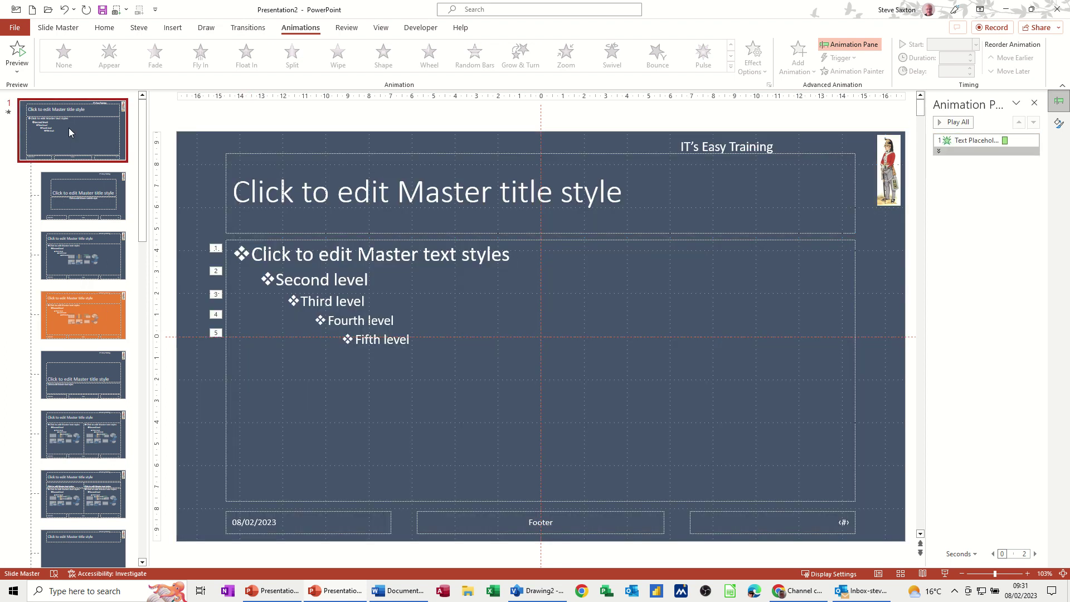
{"action": "left_click", "coordinate": [957, 142]}
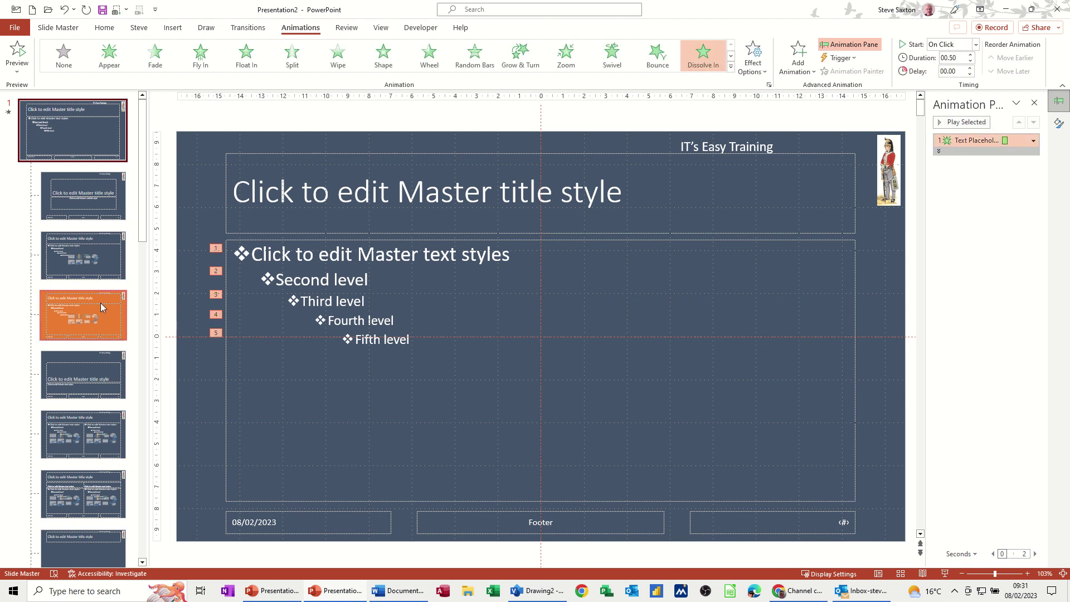
{"action": "left_click", "coordinate": [102, 307]}
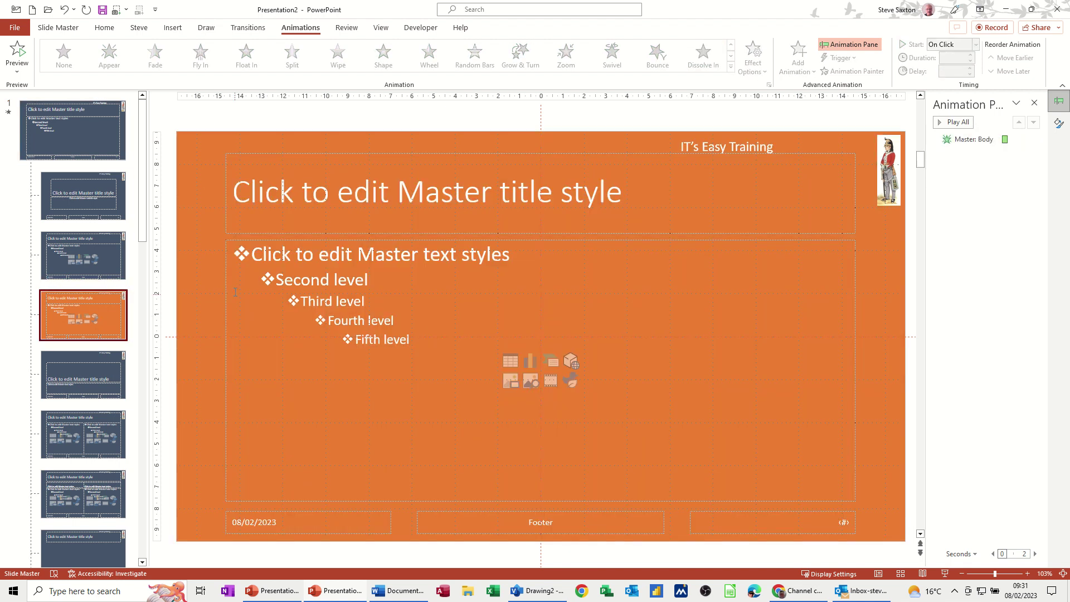
{"action": "left_click", "coordinate": [410, 355]}
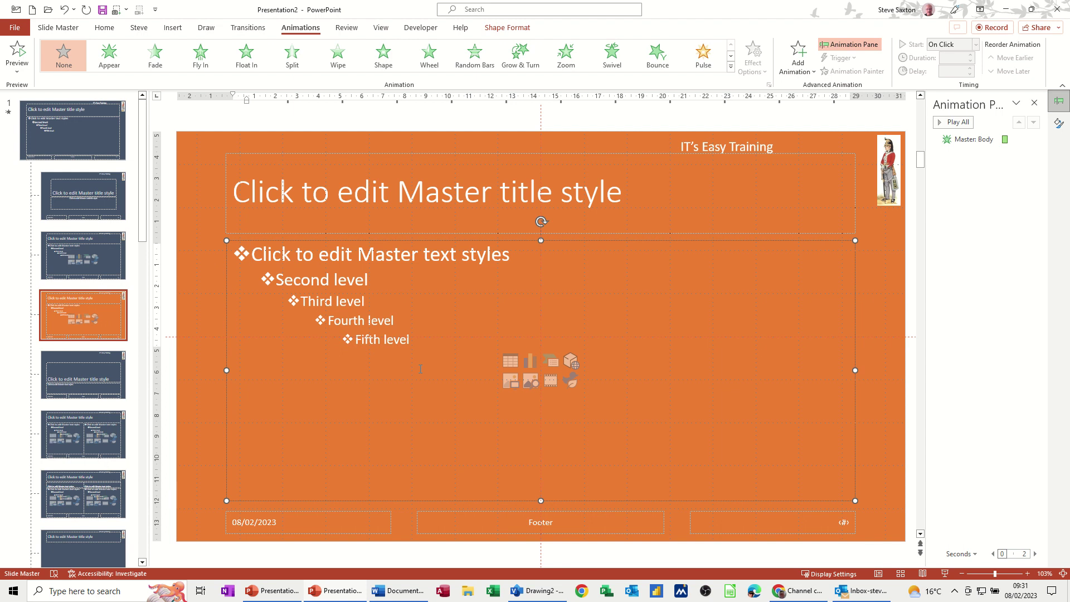
{"action": "left_click", "coordinate": [976, 139]}
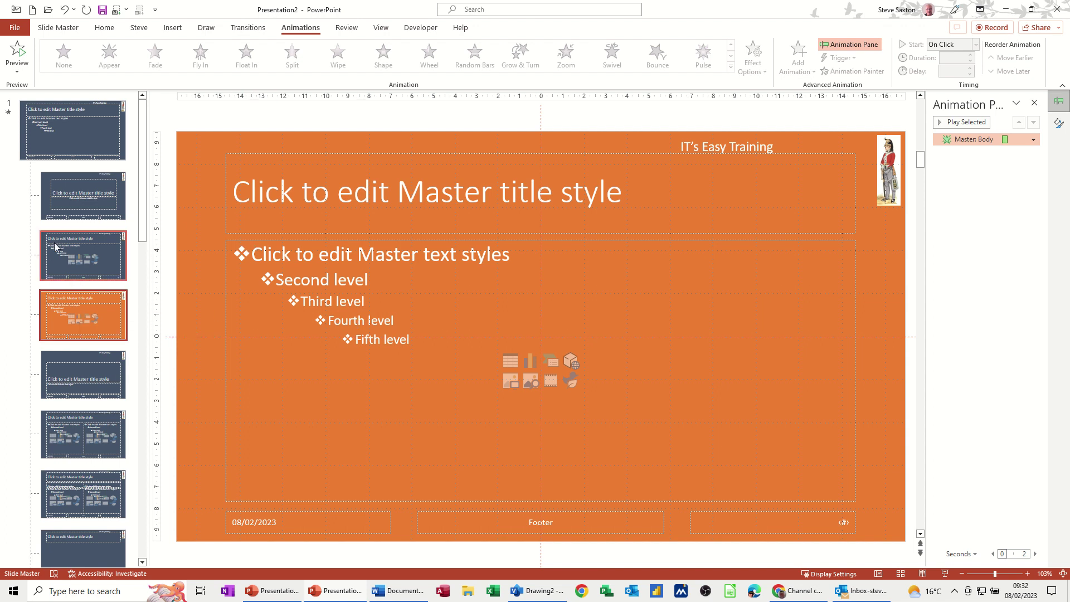
Check that a green second-master layout has no animations, then reselect the dark first master.
{"action": "scroll", "coordinate": [97, 328], "scroll_direction": "down", "scroll_amount": 3}
{"action": "scroll", "coordinate": [98, 357], "scroll_direction": "down", "scroll_amount": 10}
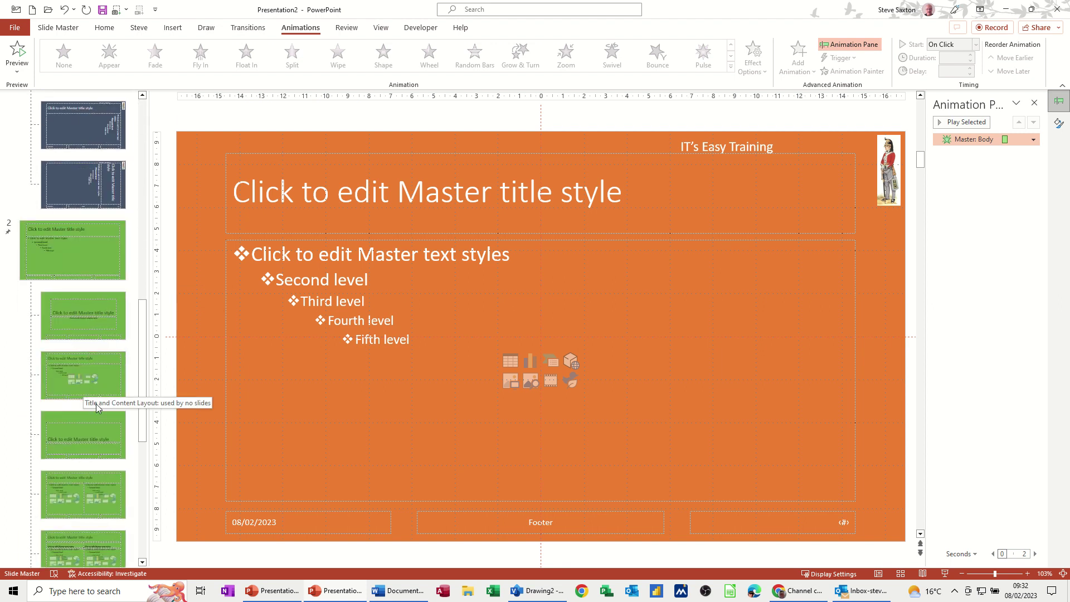
{"action": "left_click", "coordinate": [102, 387]}
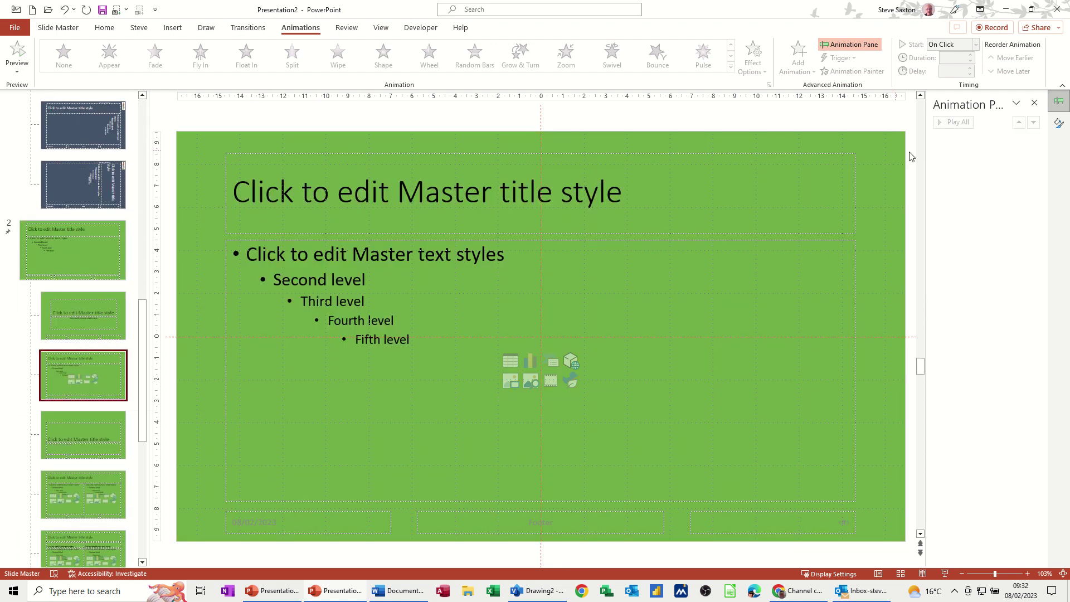
{"action": "left_click_drag", "start_coordinate": [145, 312], "coordinate": [146, 112]}
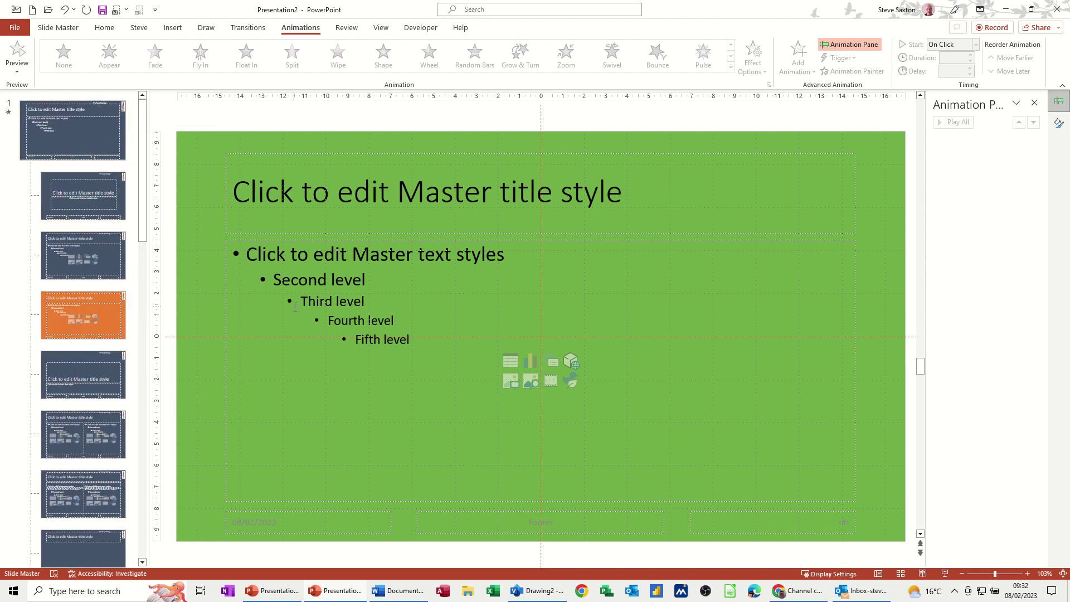
{"action": "left_click", "coordinate": [83, 142]}
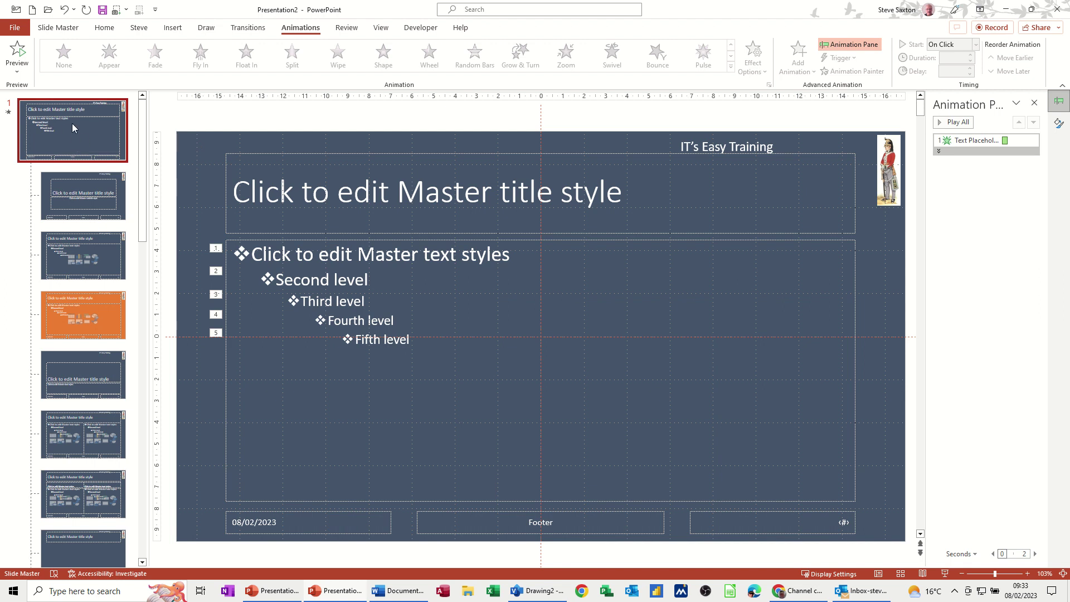
Add, undo and redo a slide master, then delete the green second slide master.
{"action": "left_click", "coordinate": [58, 28]}
{"action": "left_click", "coordinate": [22, 54]}
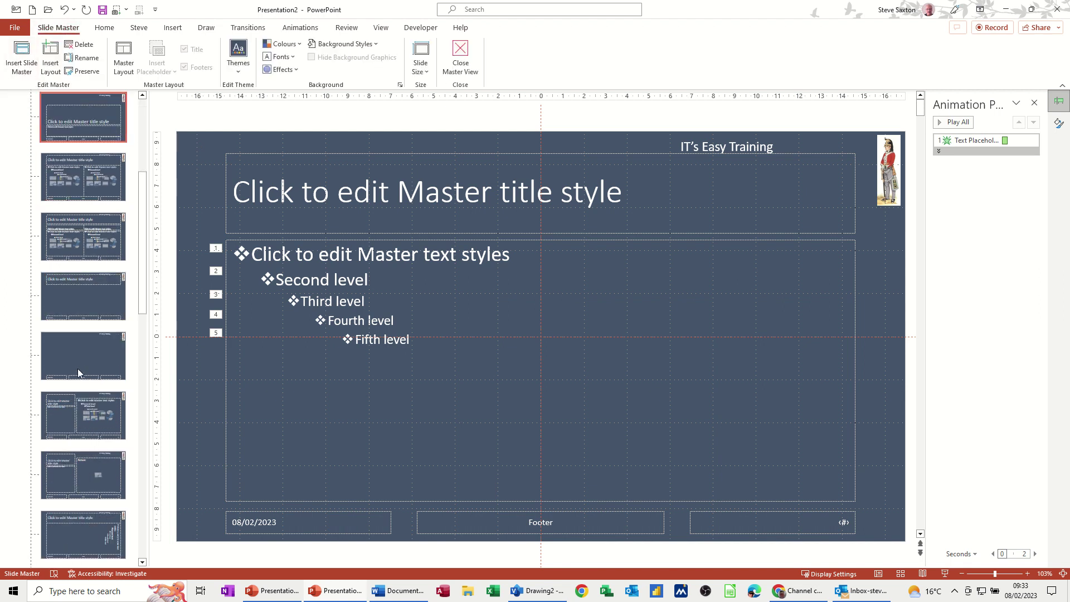
{"action": "key", "text": "ctrl+z"}
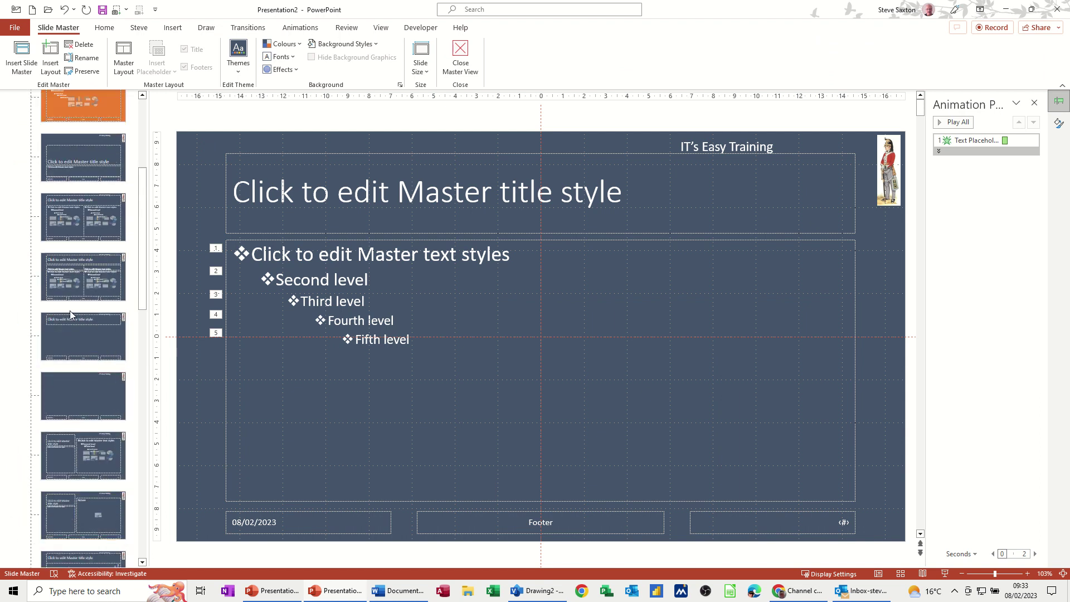
{"action": "key", "text": "ctrl+y"}
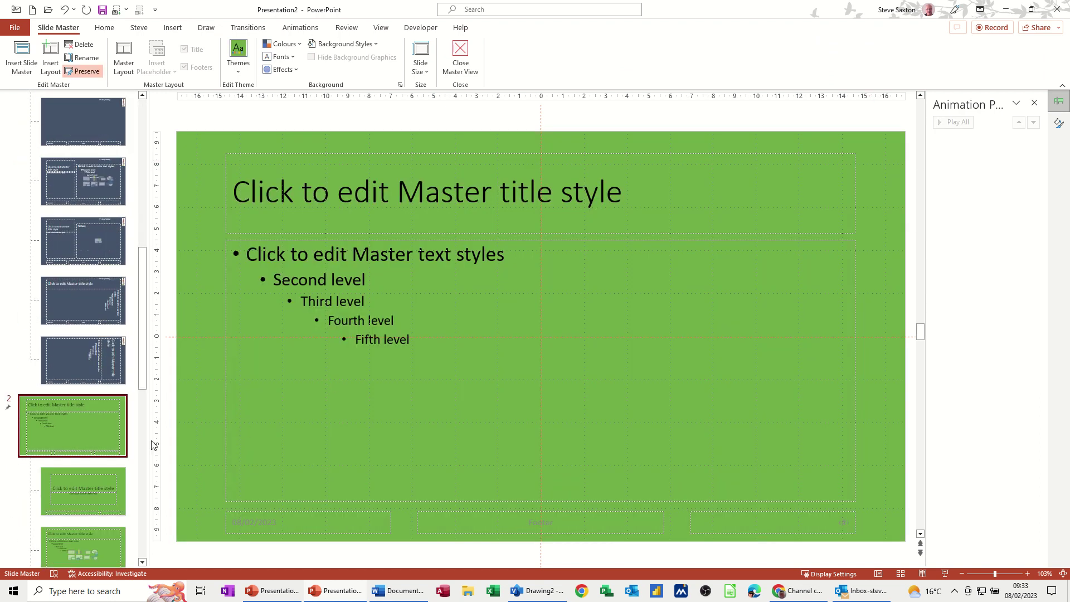
{"action": "right_click", "coordinate": [102, 420]}
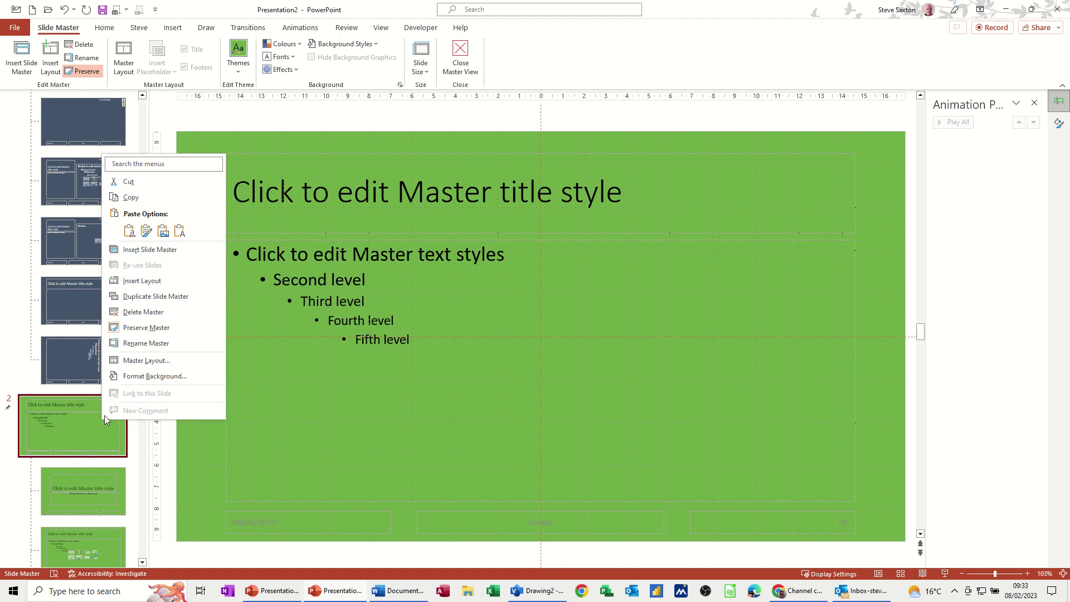
{"action": "left_click", "coordinate": [133, 313]}
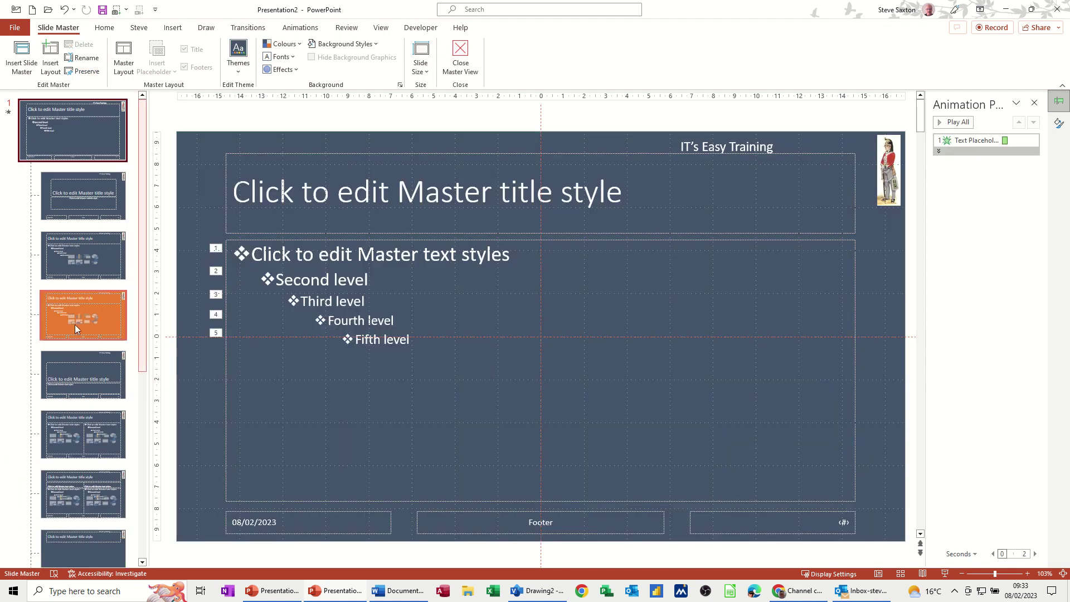
Delete the orange copied layout and reselect the original dark slide master.
{"action": "left_click", "coordinate": [83, 327]}
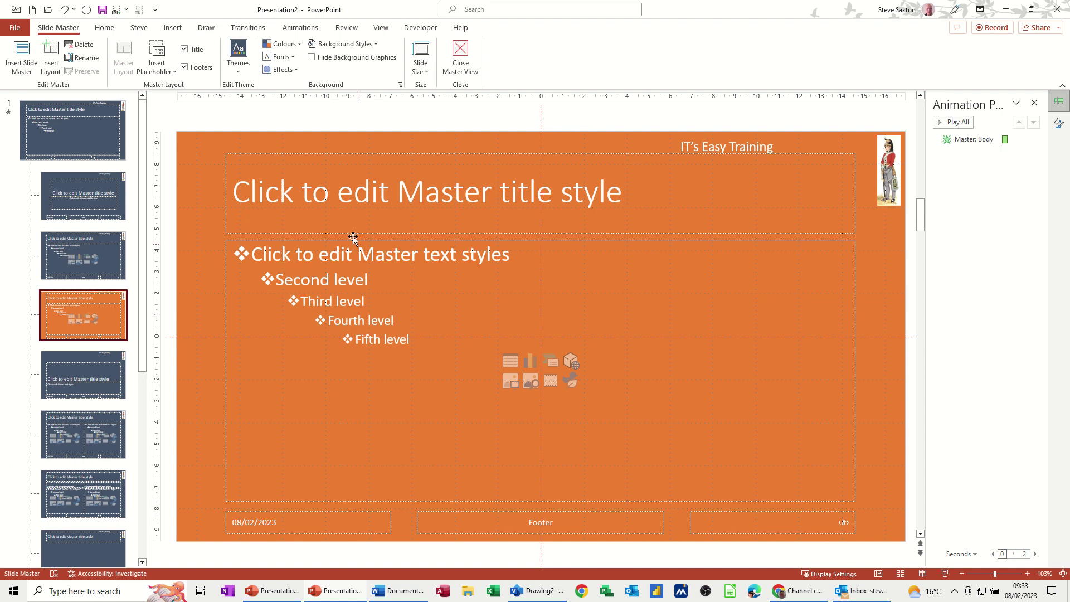
{"action": "right_click", "coordinate": [97, 316]}
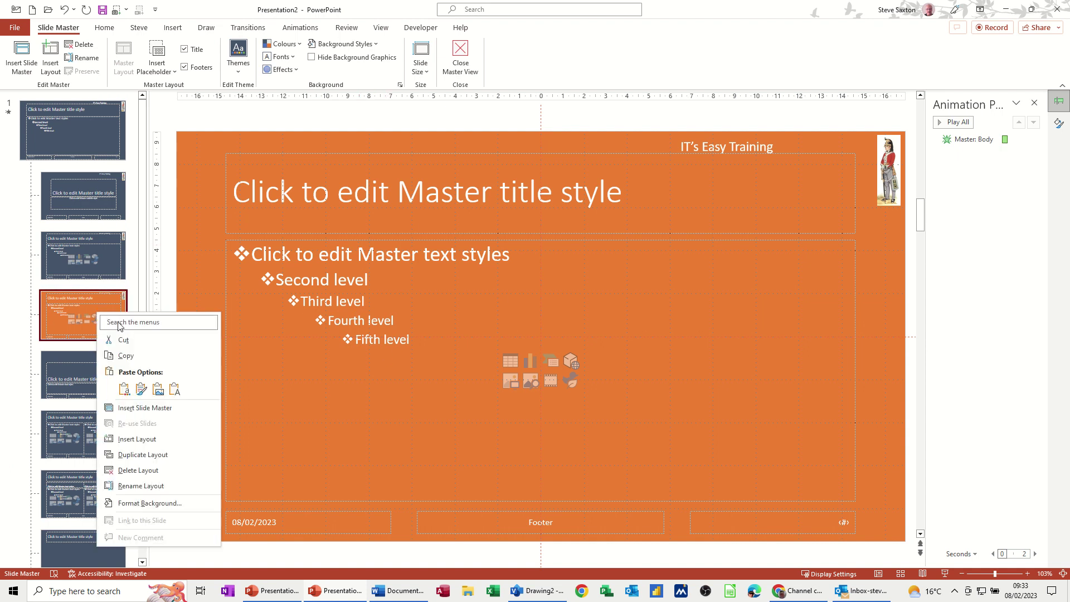
{"action": "left_click", "coordinate": [133, 473]}
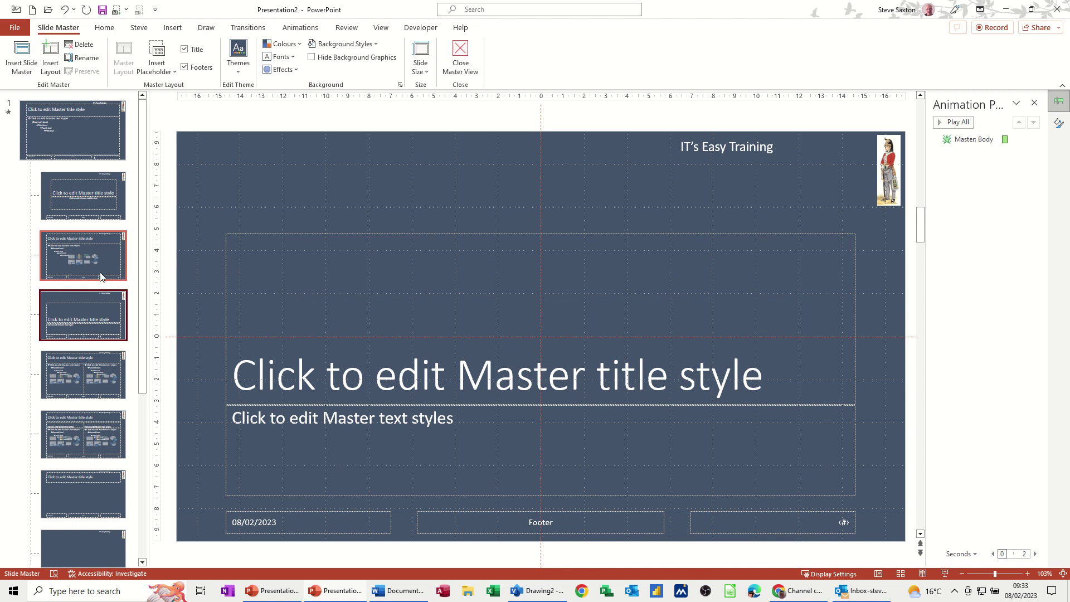
{"action": "left_click", "coordinate": [75, 136]}
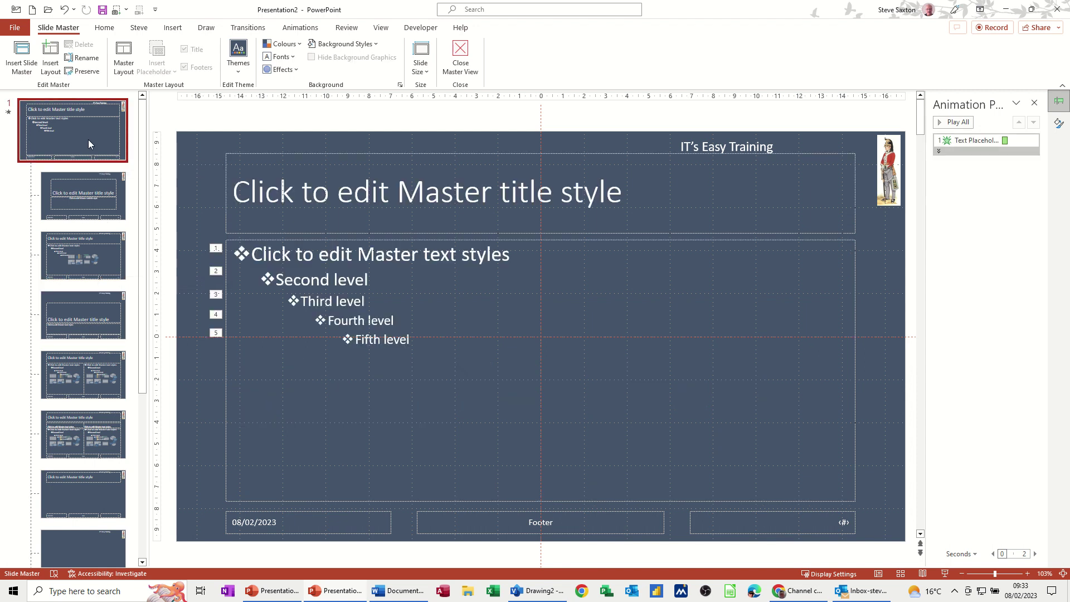
Duplicate the slide master and set the copy's background to a solid blue fill.
{"action": "right_click", "coordinate": [88, 144]}
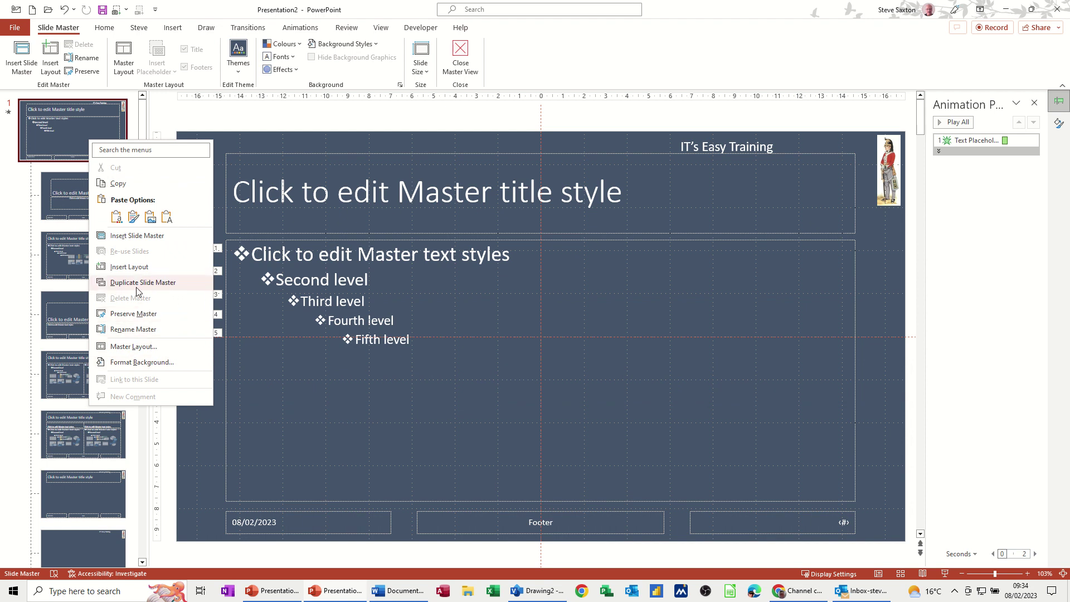
{"action": "left_click", "coordinate": [164, 283]}
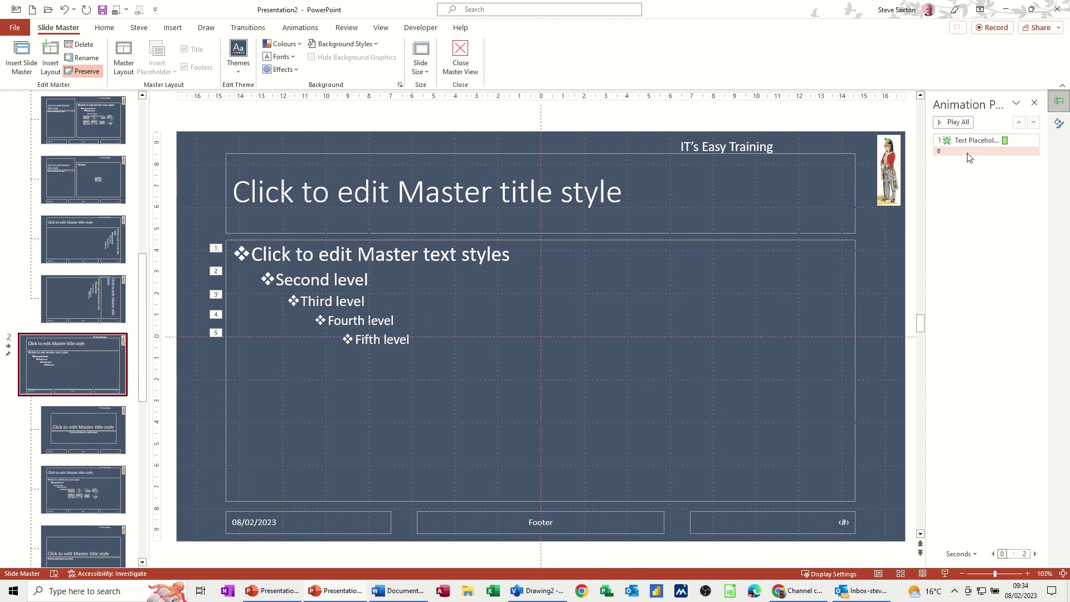
{"action": "left_click", "coordinate": [344, 44]}
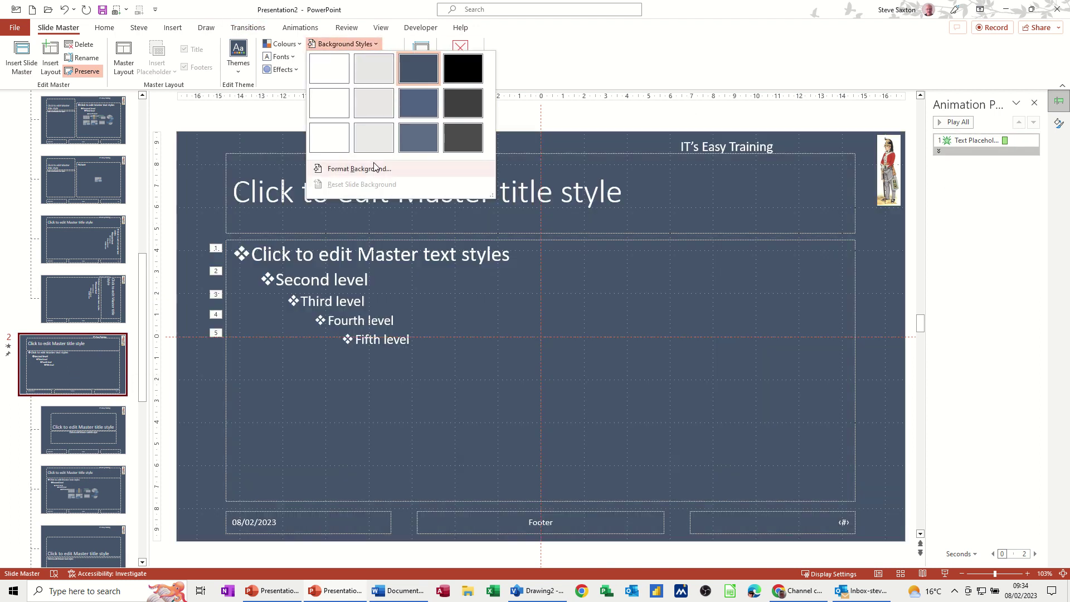
{"action": "left_click", "coordinate": [374, 168]}
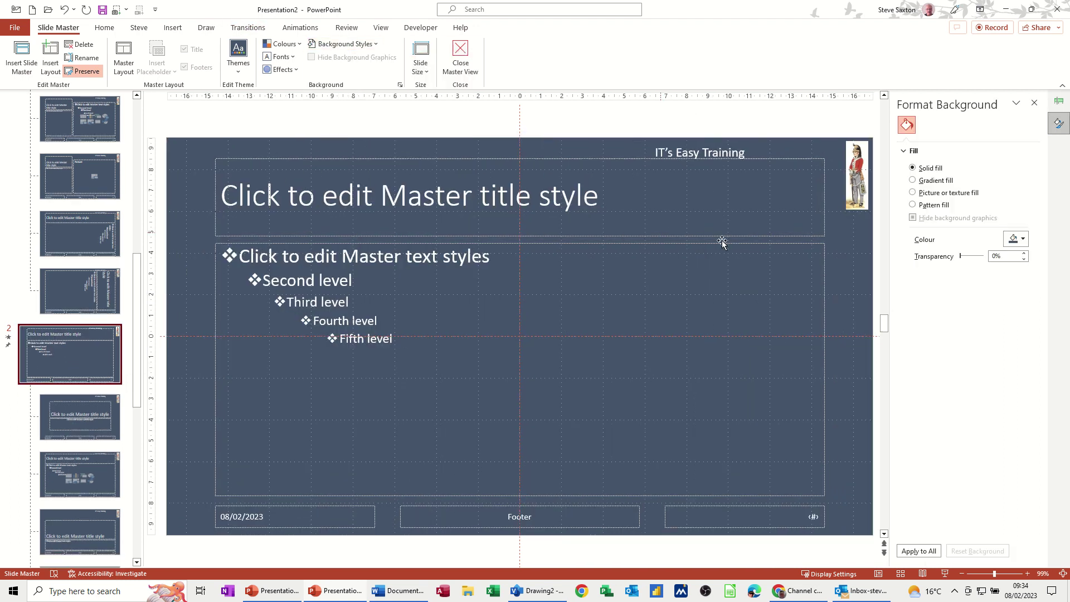
{"action": "left_click", "coordinate": [1023, 239]}
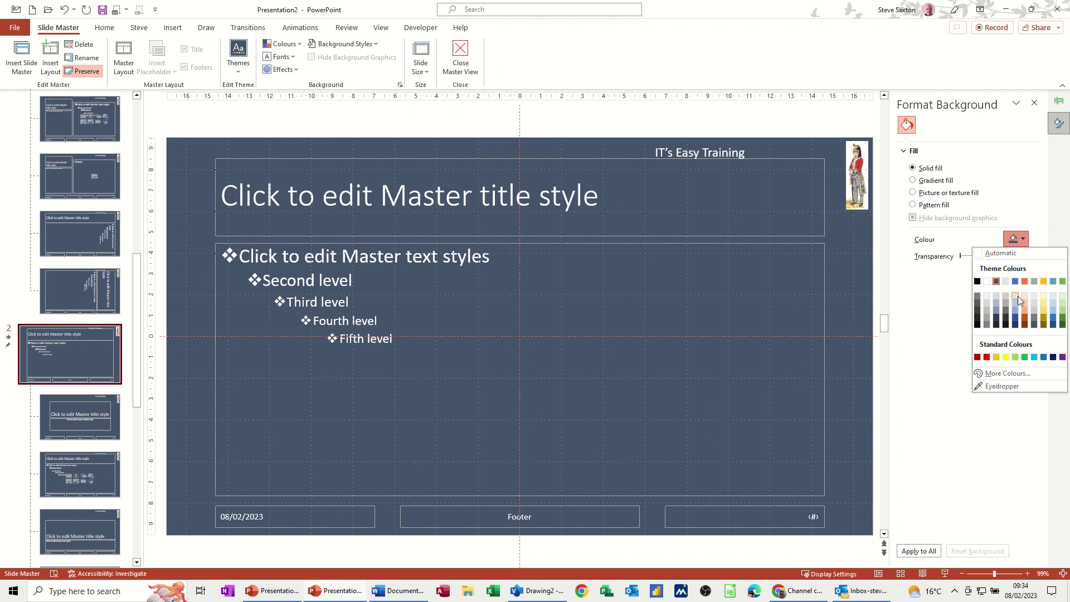
{"action": "left_click", "coordinate": [1062, 310]}
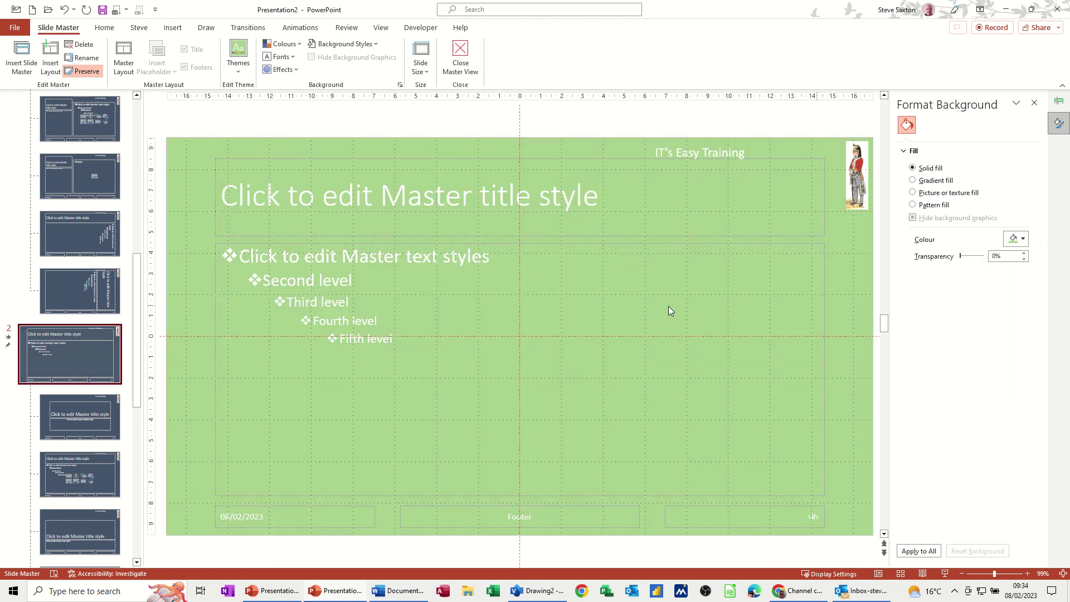
{"action": "left_click", "coordinate": [1019, 239]}
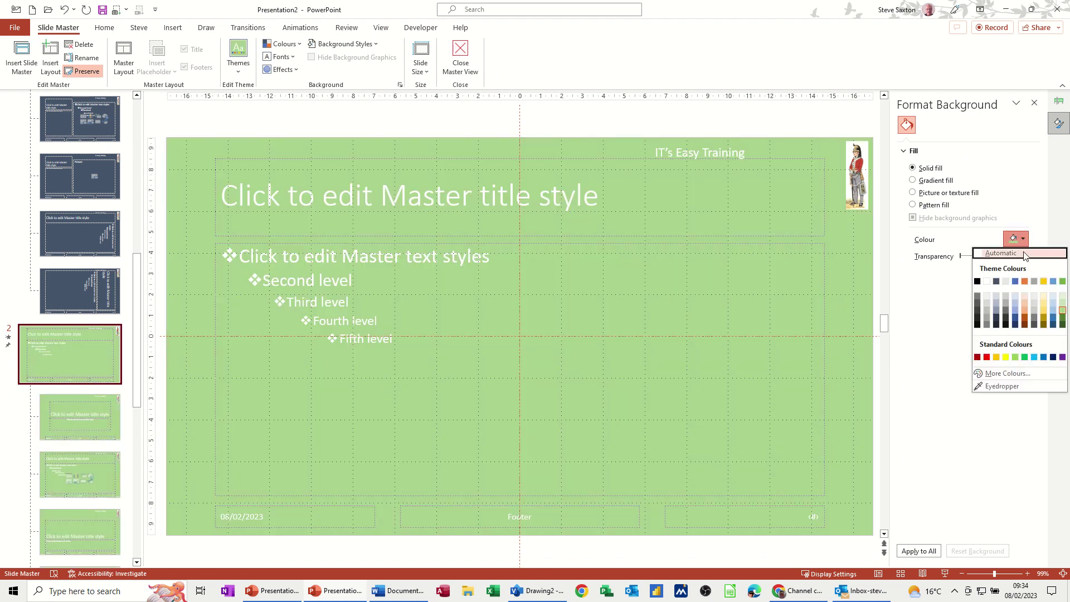
{"action": "left_click", "coordinate": [1052, 281]}
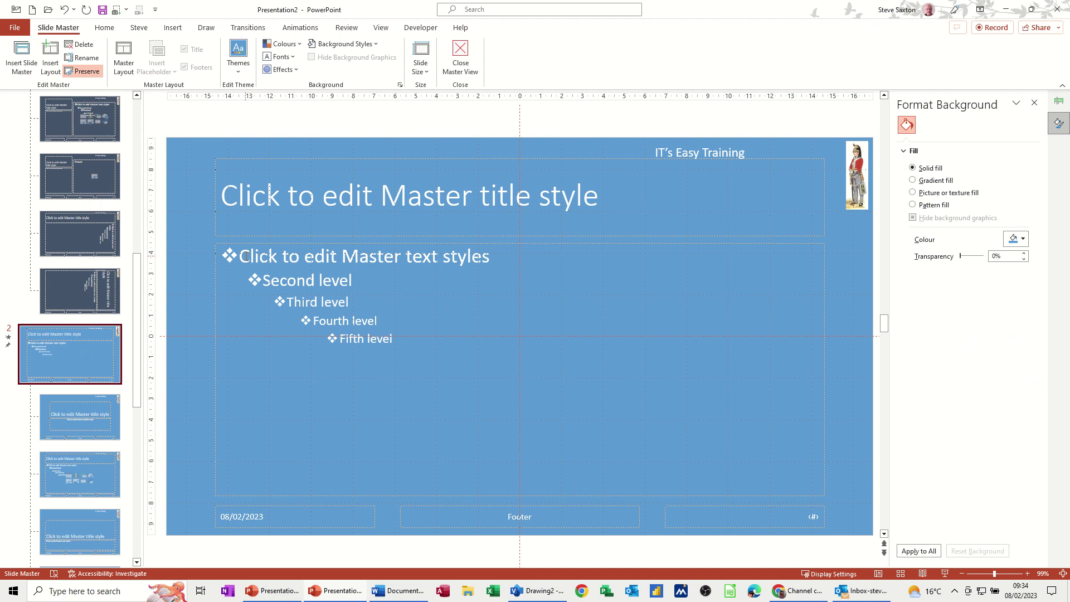
{"action": "left_click", "coordinate": [247, 256]}
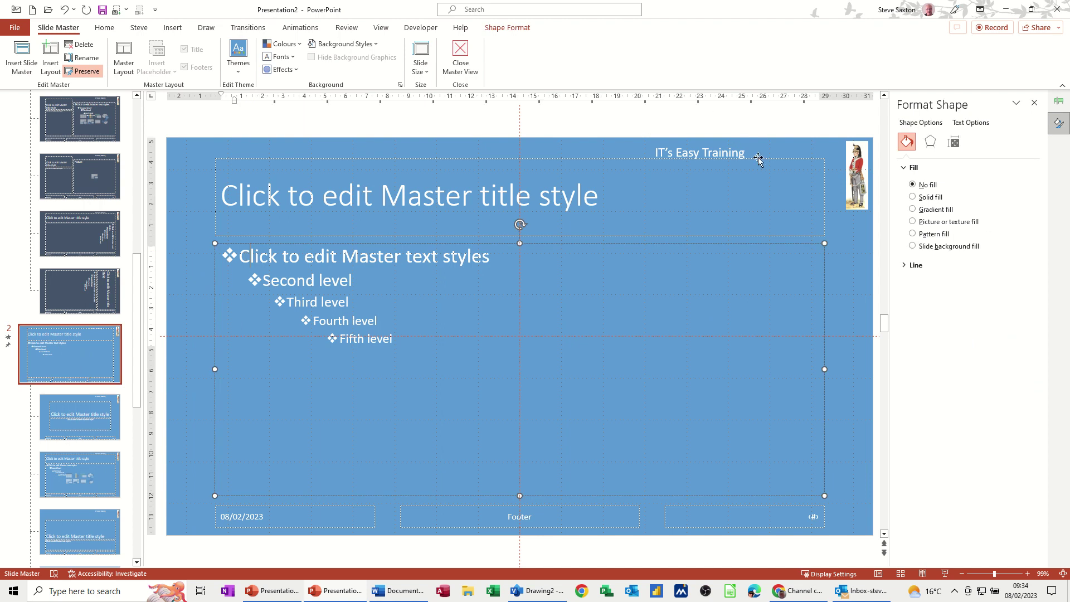
Delete the body placeholder's Dissolve In animation from the blue master in the Animation Pane.
{"action": "left_click", "coordinate": [289, 28]}
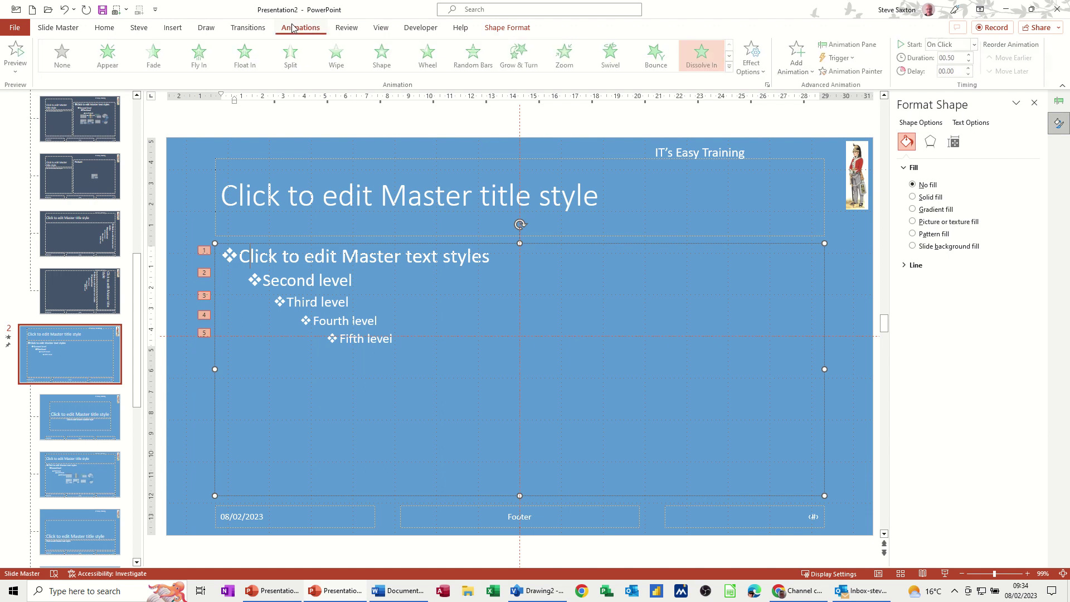
{"action": "left_click", "coordinate": [839, 46]}
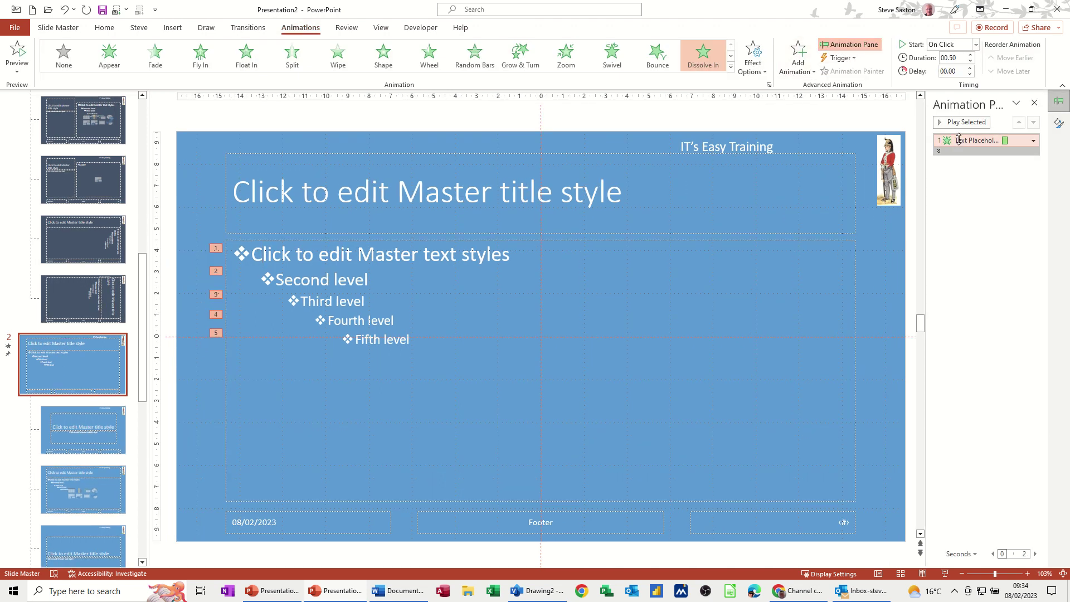
{"action": "key", "text": "Delete"}
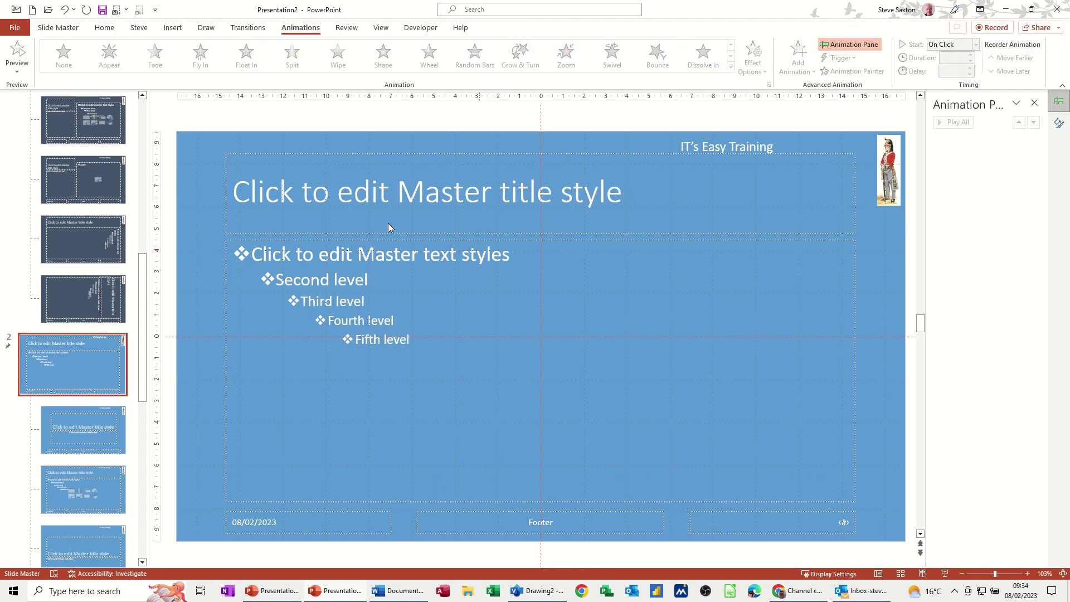
Select the dark first master and browse its Comparison and Content with Caption layouts.
{"action": "scroll", "coordinate": [83, 234], "scroll_direction": "up", "scroll_amount": 10}
{"action": "left_click", "coordinate": [86, 115]}
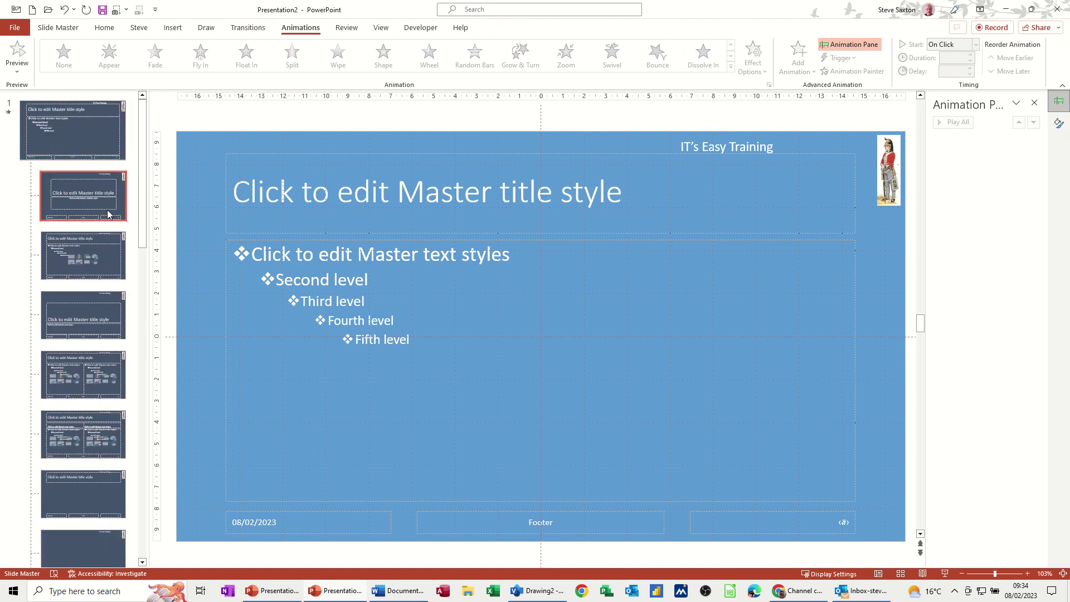
{"action": "key", "text": "Down"}
{"action": "key", "text": "Down"}
{"action": "key", "text": "Down"}
{"action": "key", "text": "Down"}
{"action": "key", "text": "Down"}
{"action": "key", "text": "Down"}
{"action": "key", "text": "Down"}
{"action": "key", "text": "Down"}
{"action": "key", "text": "Down"}
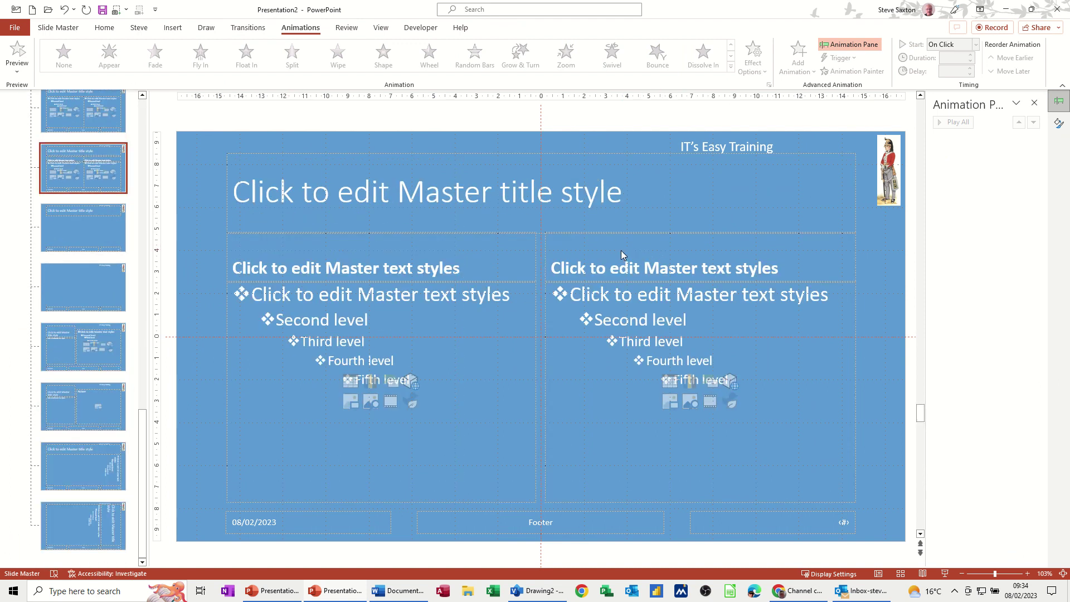
{"action": "key", "text": "Up"}
{"action": "key", "text": "Up"}
{"action": "key", "text": "Up"}
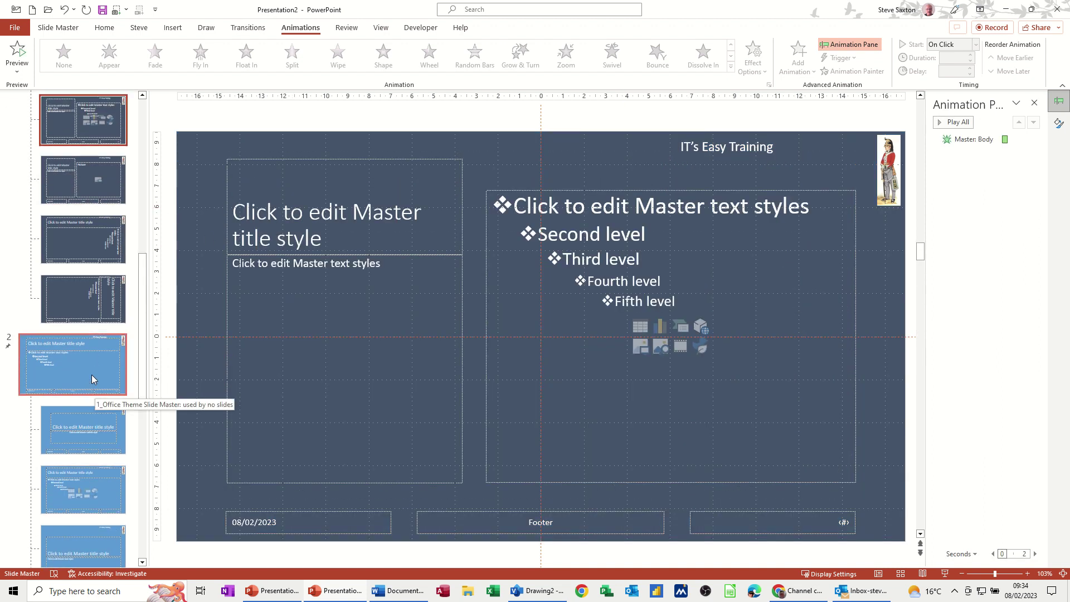
Rename the blue slide master to 'No Animation'.
{"action": "right_click", "coordinate": [81, 347]}
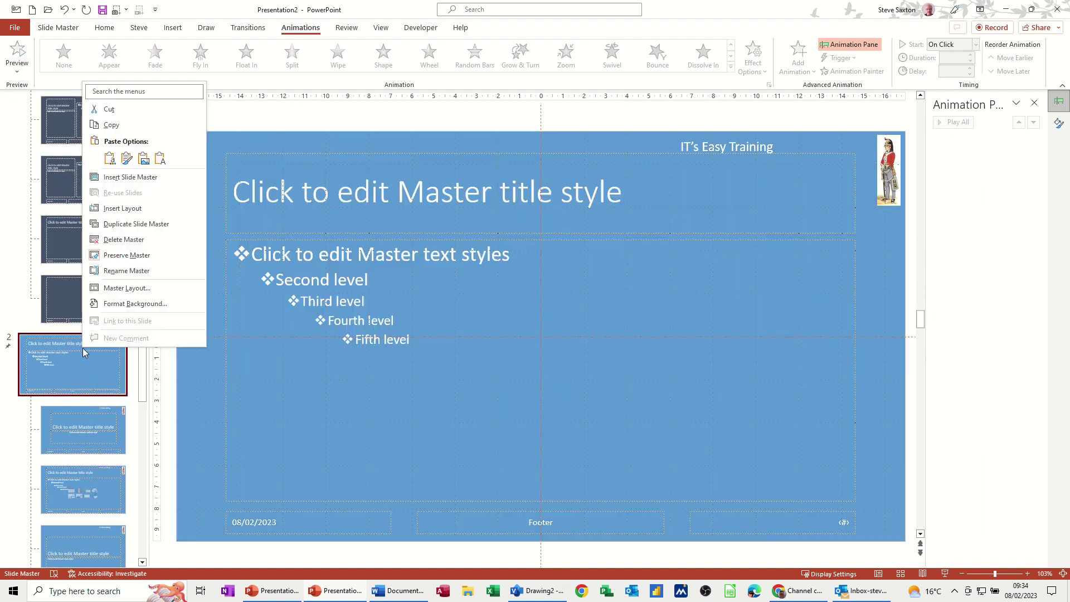
{"action": "left_click", "coordinate": [119, 272]}
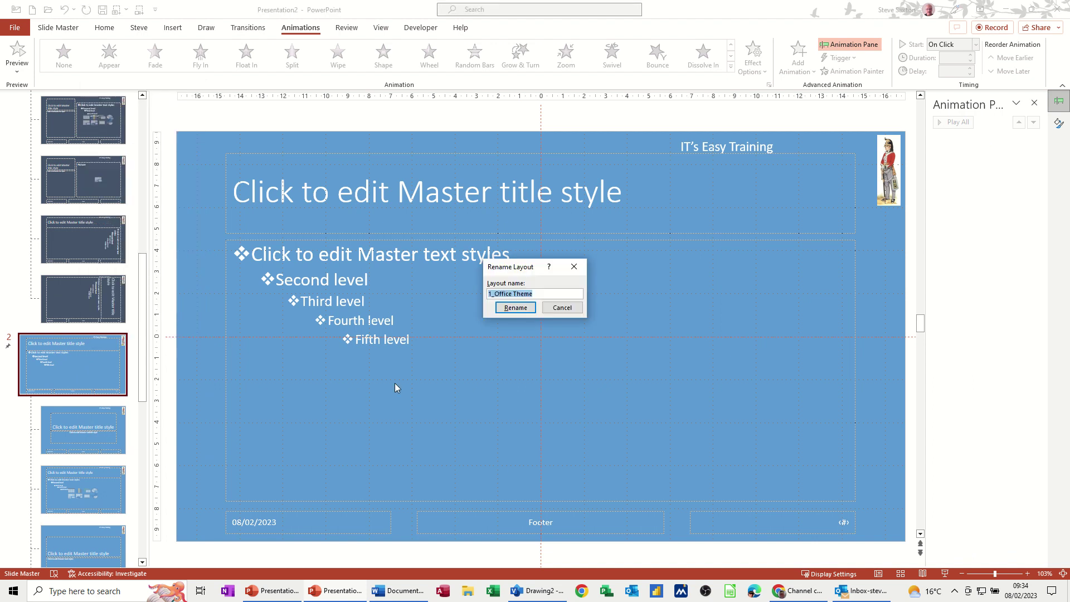
{"action": "type", "text": "No ANimation"}
{"action": "left_click", "coordinate": [504, 293]}
{"action": "key", "text": "Delete"}
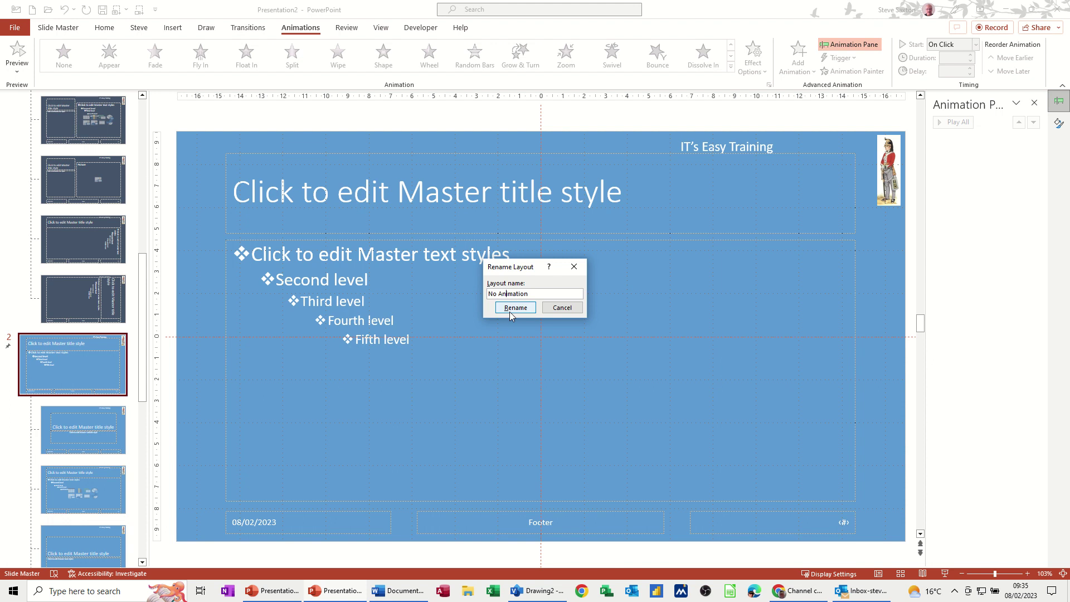
{"action": "left_click", "coordinate": [507, 308]}
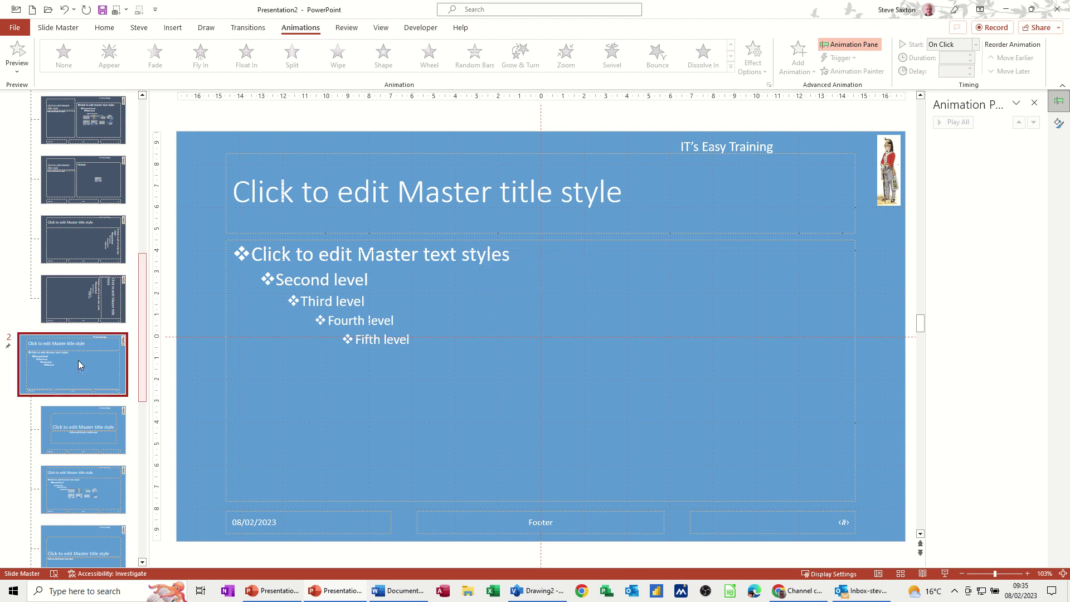
Rename the original dark slide master to 'Main'.
{"action": "left_click_drag", "start_coordinate": [147, 331], "coordinate": [142, 159]}
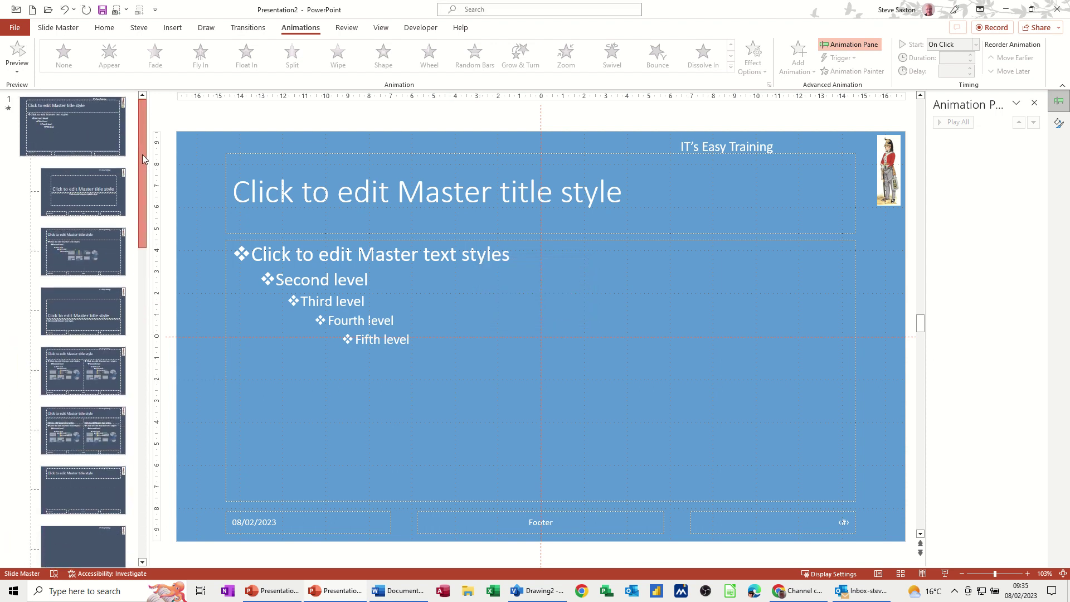
{"action": "right_click", "coordinate": [97, 121]}
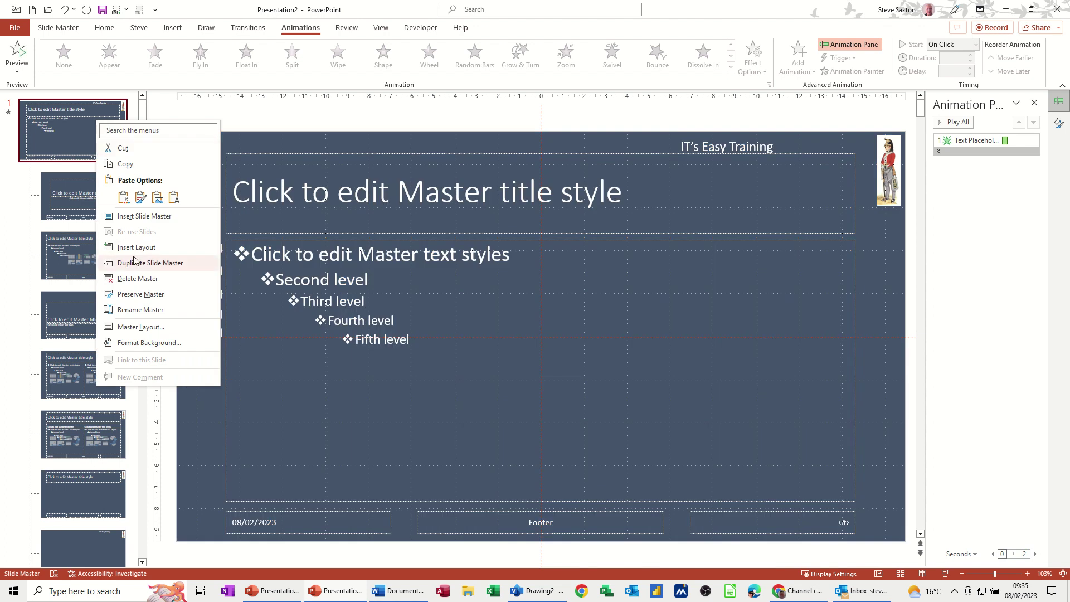
{"action": "left_click", "coordinate": [140, 310]}
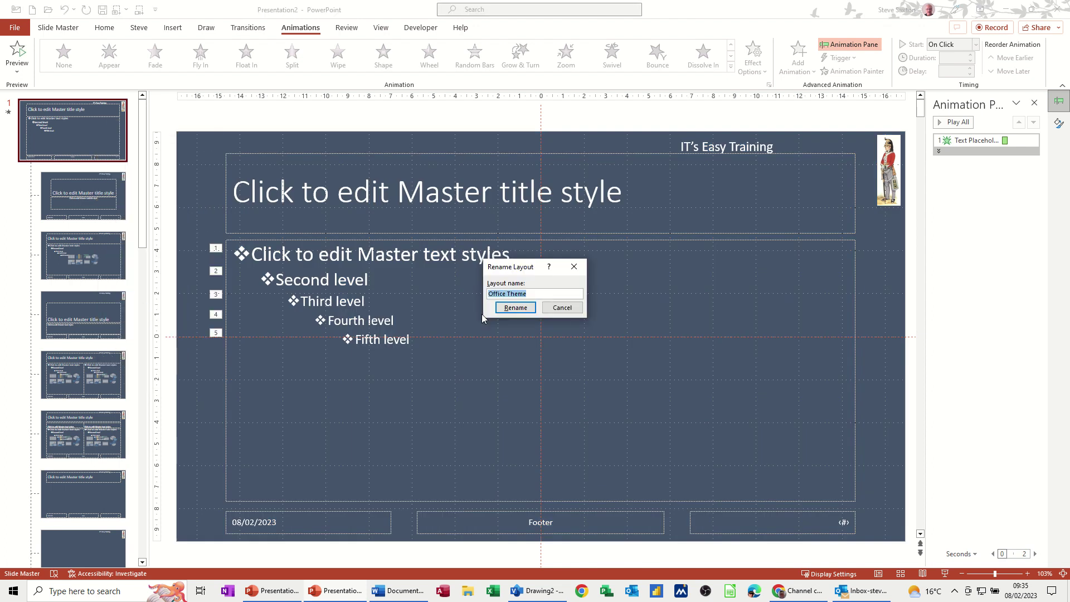
{"action": "type", "text": "Main"}
{"action": "left_click", "coordinate": [513, 309]}
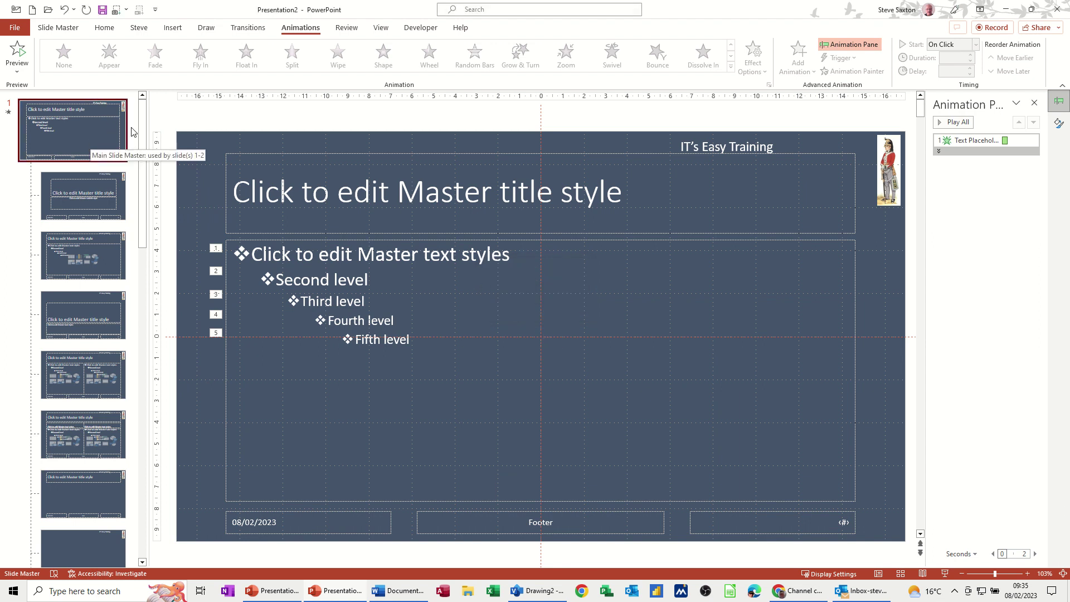
{"action": "left_click_drag", "start_coordinate": [142, 140], "coordinate": [127, 309]}
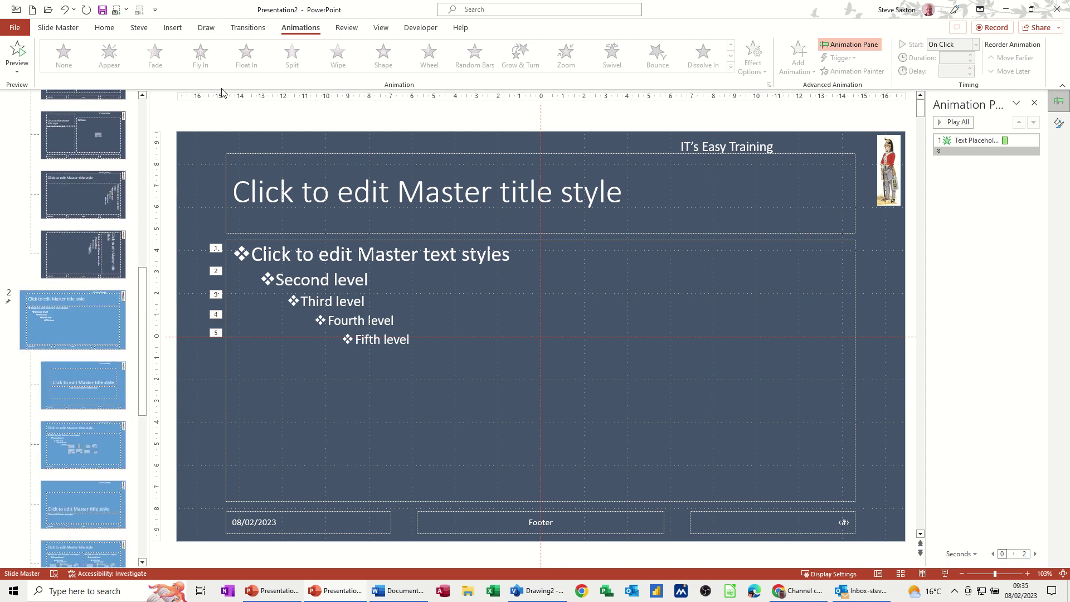
Close Master View and add a new slide 3 after slide 2, checking its Master: Body animation.
{"action": "left_click", "coordinate": [60, 30]}
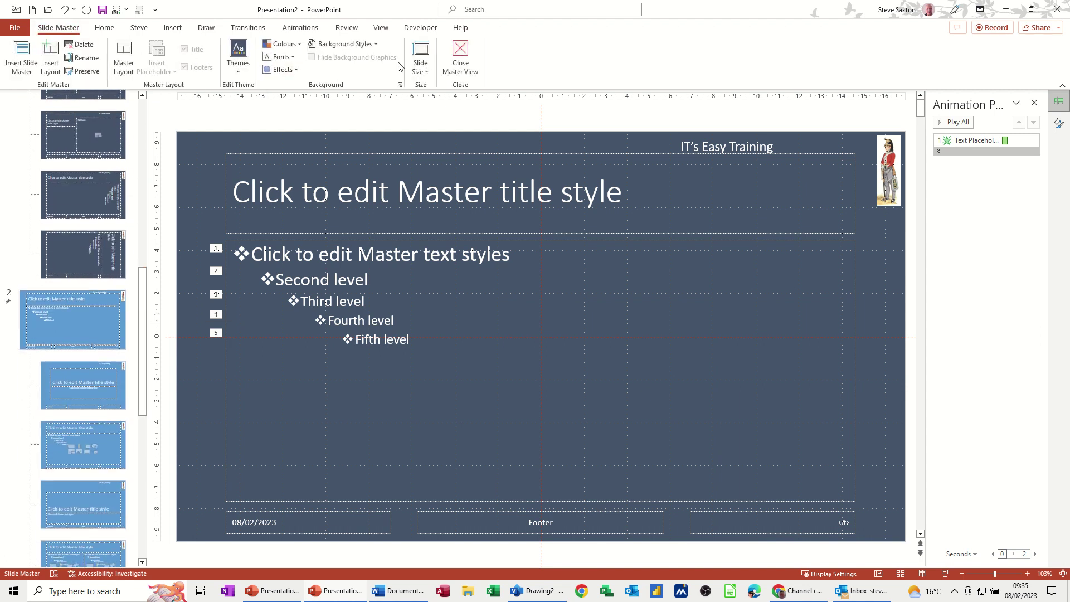
{"action": "left_click", "coordinate": [460, 59]}
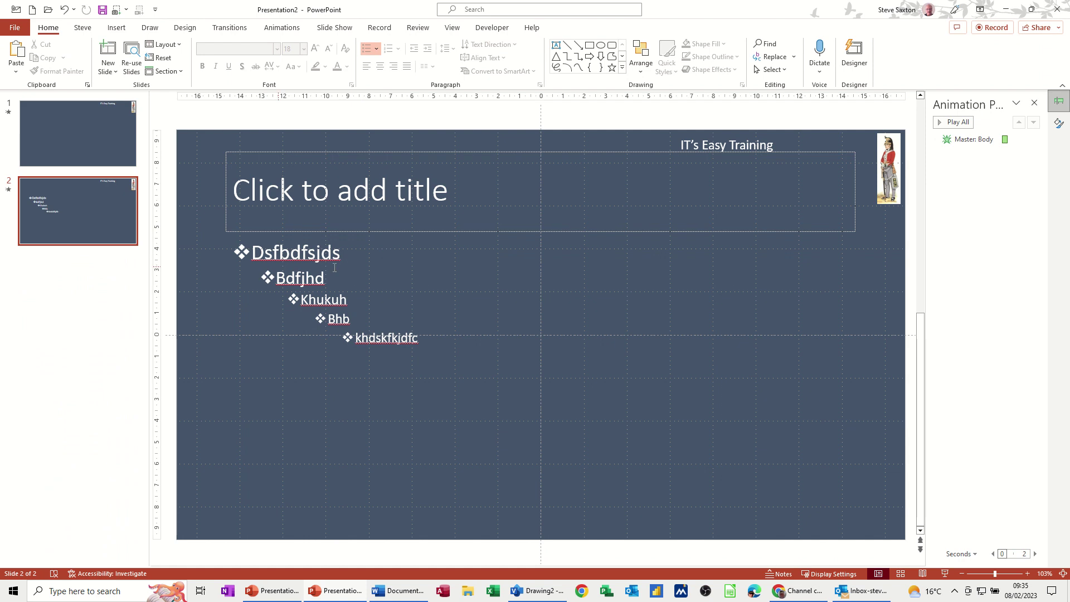
{"action": "left_click", "coordinate": [106, 209]}
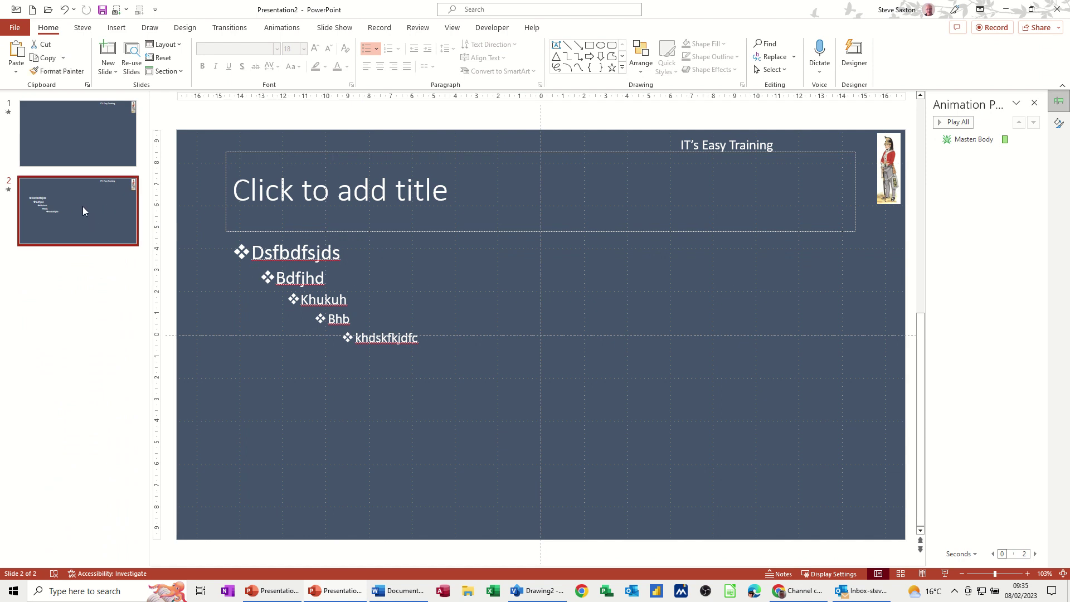
{"action": "key", "text": "Return"}
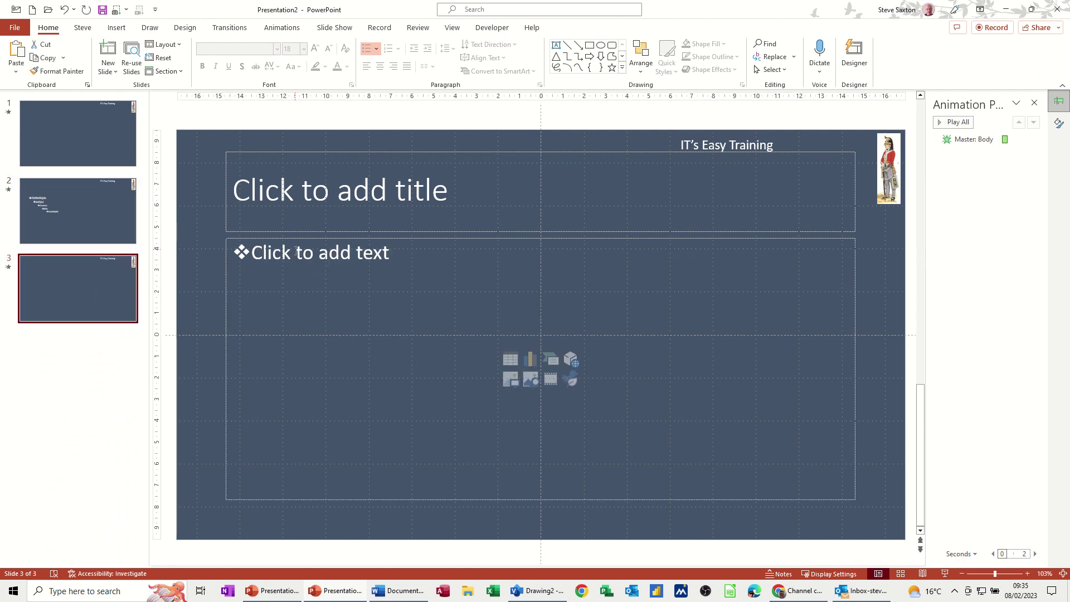
{"action": "left_click", "coordinate": [285, 259]}
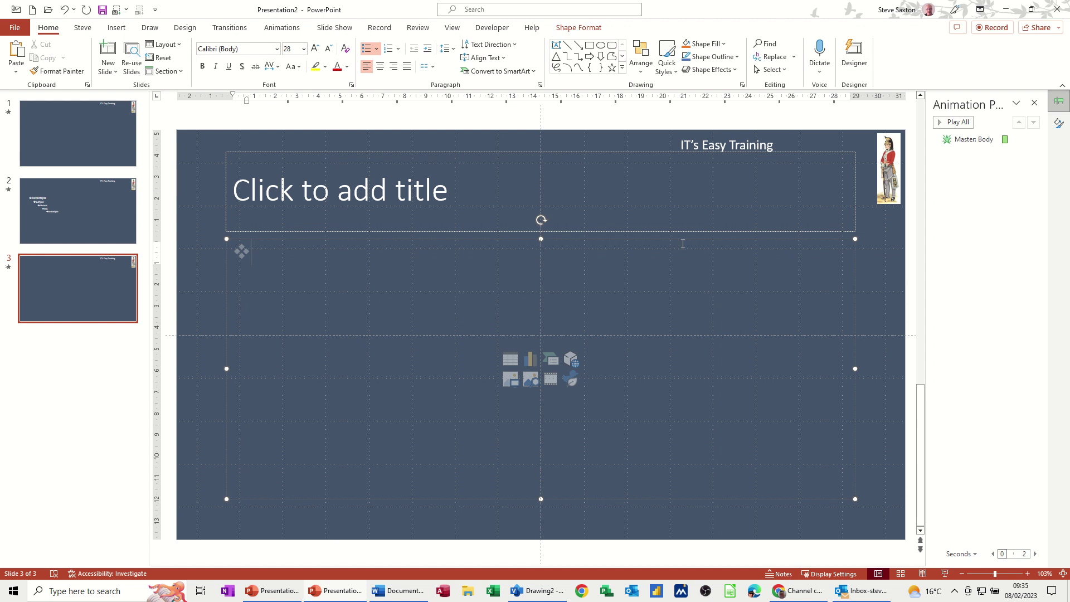
{"action": "left_click", "coordinate": [981, 144]}
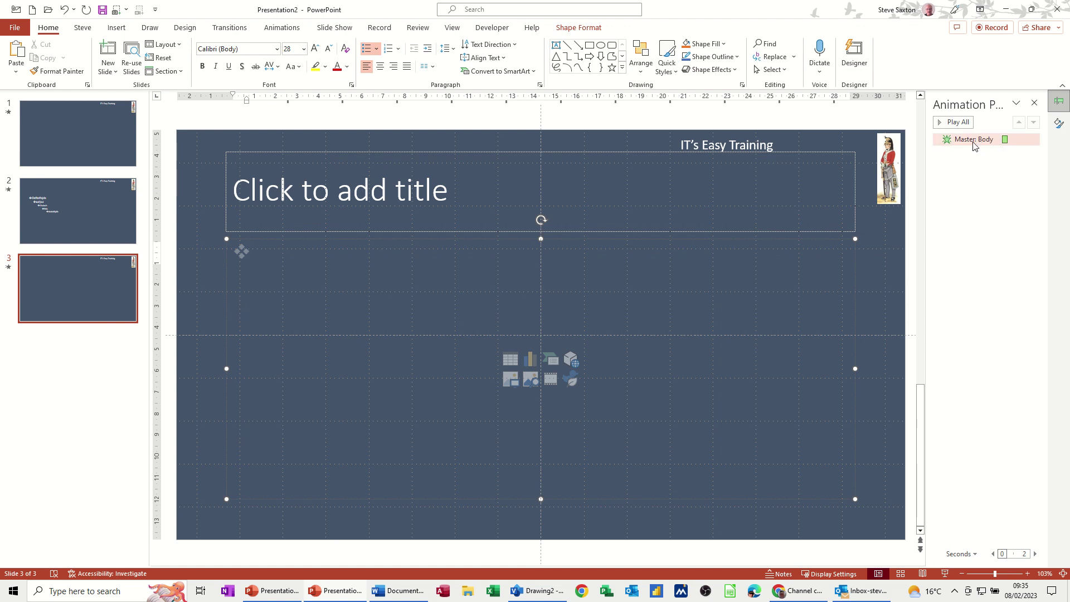
Switch slide 3 to the No Animation Title and Content layout.
{"action": "left_click", "coordinate": [99, 280]}
{"action": "right_click", "coordinate": [99, 282]}
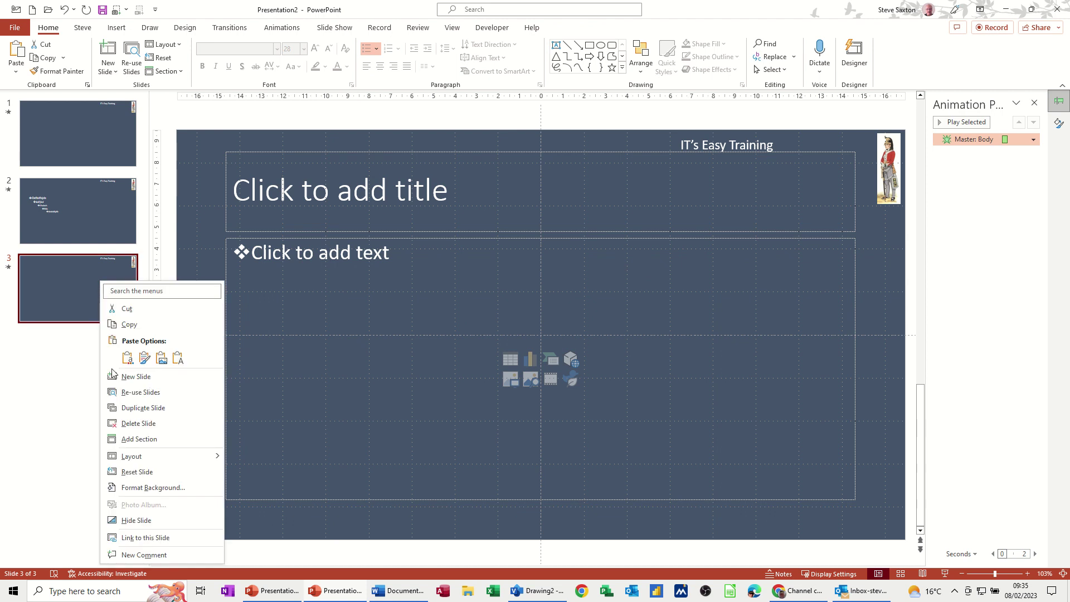
{"action": "mouse_move", "coordinate": [131, 458]}
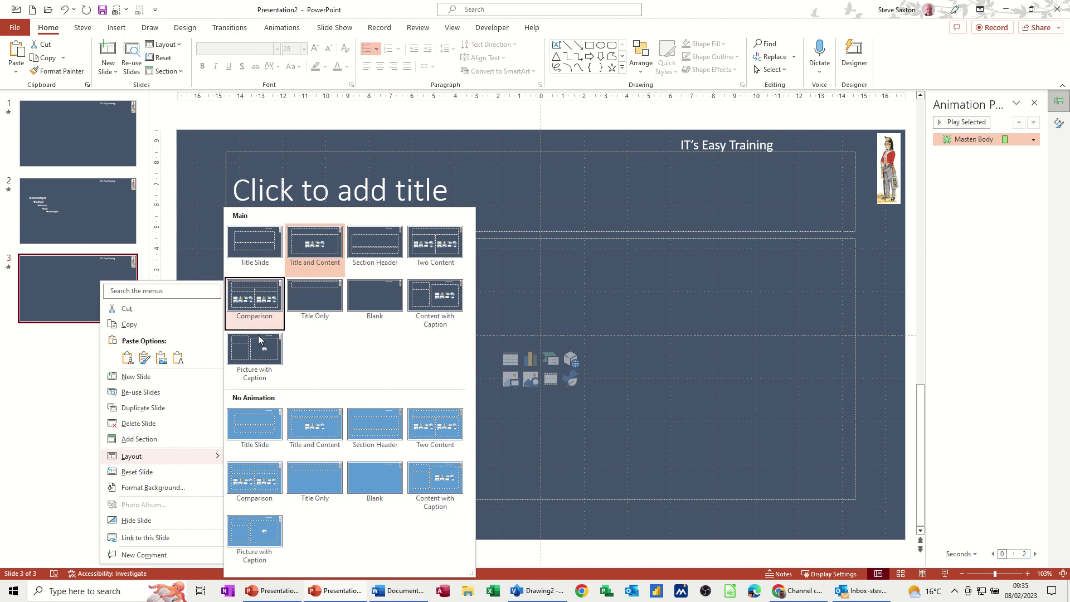
{"action": "left_click", "coordinate": [315, 433]}
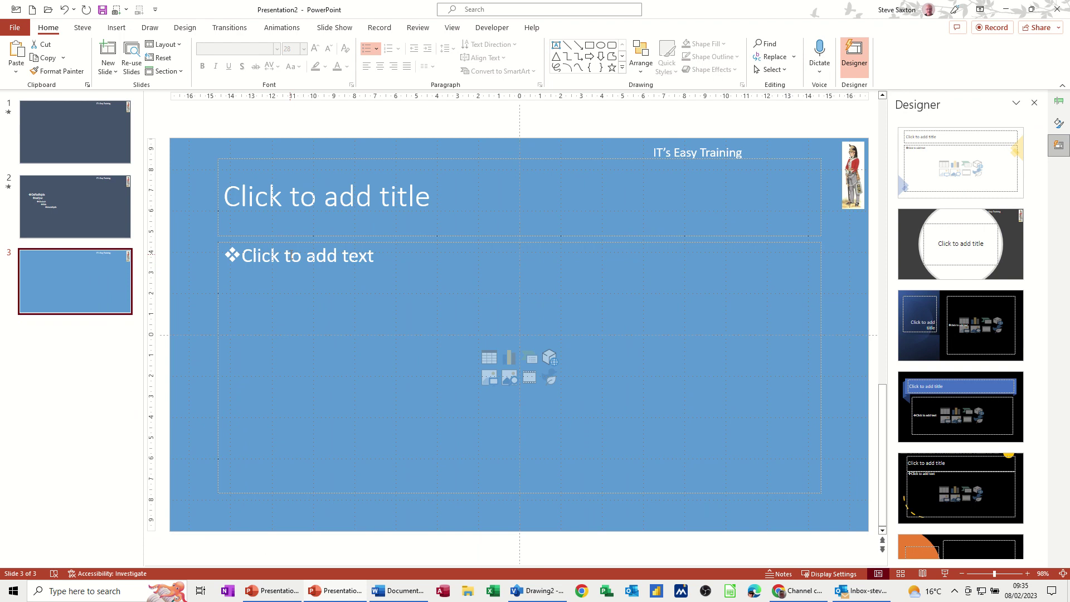
Fill slide 3's content box with bullets 'fghfgh', 'gfhgrfhg', 'gfhfgh' and second-level 'dfkuhdfs'.
{"action": "left_click", "coordinate": [292, 257]}
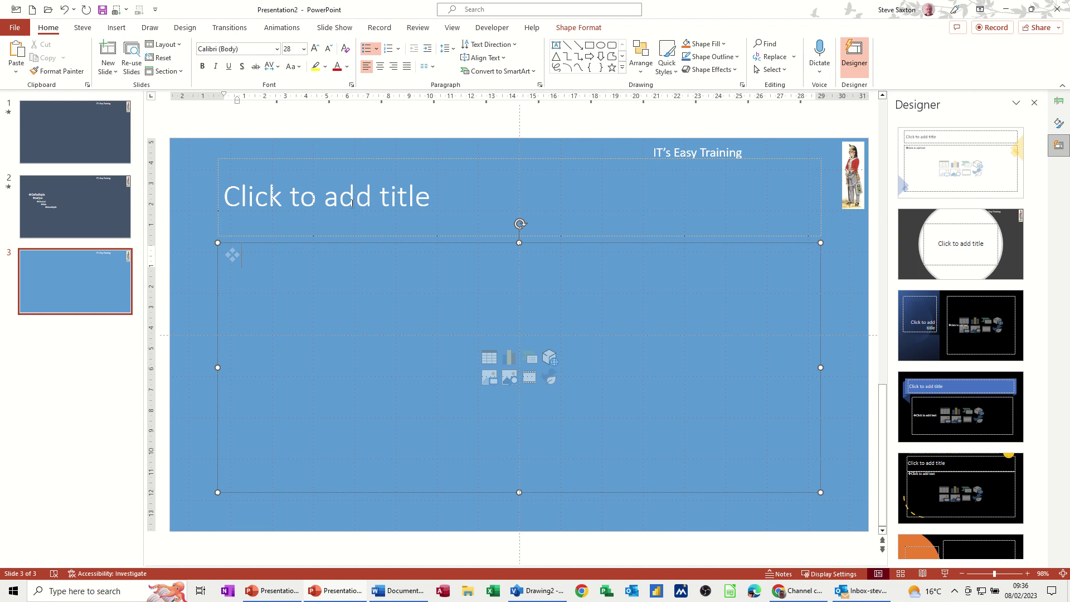
{"action": "type", "text": "fghfgh"}
{"action": "key", "text": "Return"}
{"action": "type", "text": "gfhgrfhg"}
{"action": "key", "text": "Return"}
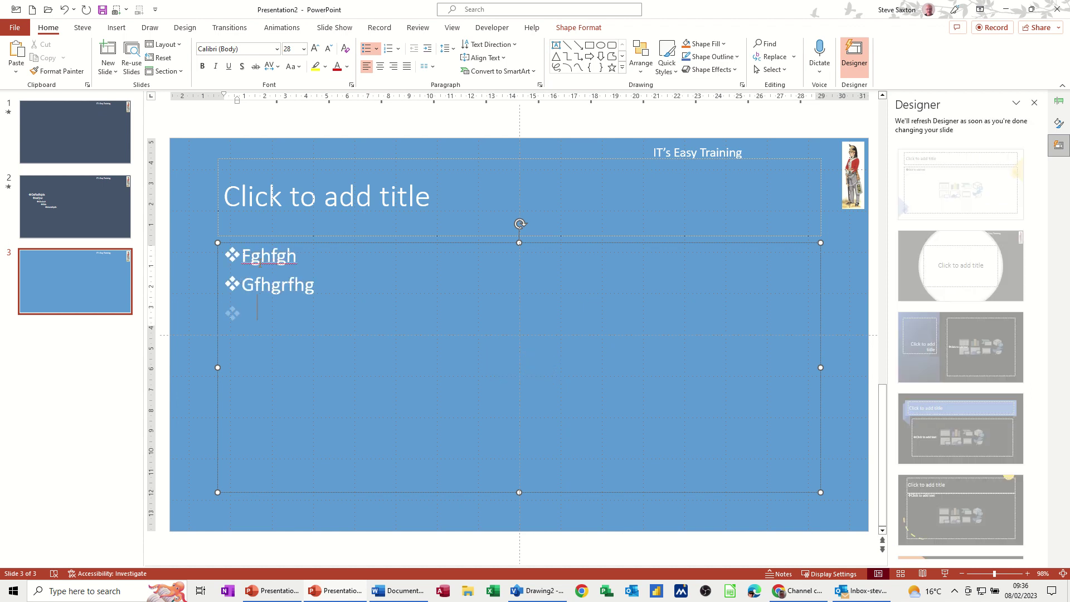
{"action": "type", "text": "gfhfgh"}
{"action": "key", "text": "Return"}
{"action": "key", "text": "Tab"}
{"action": "type", "text": "dfkuhdfs"}
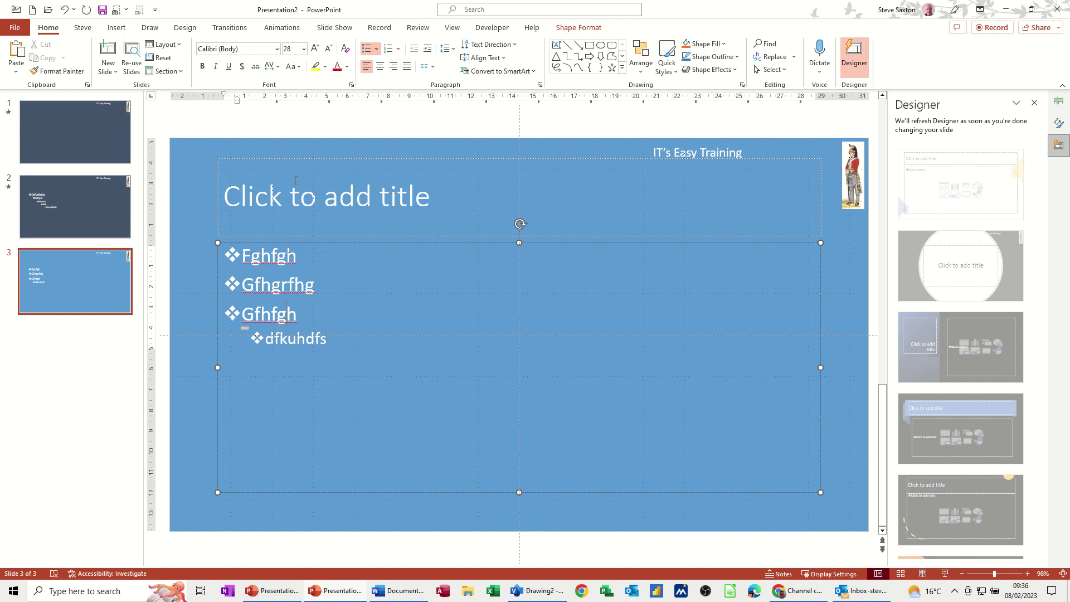
Show the Animation Pane, close Designer, and compare slide 2's animations with slide 3's.
{"action": "left_click", "coordinate": [285, 28]}
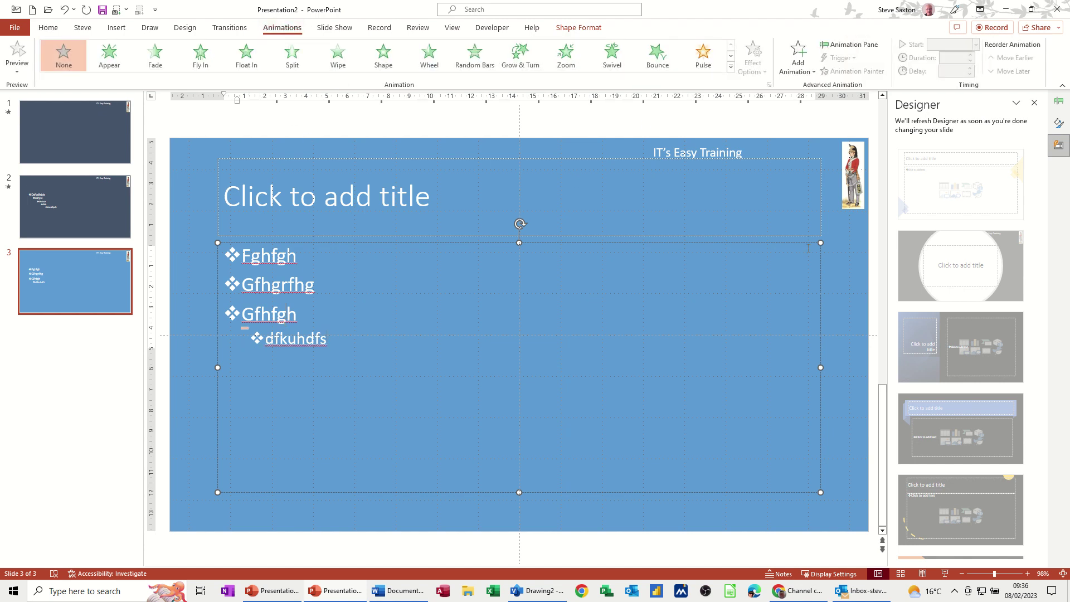
{"action": "left_click", "coordinate": [848, 45]}
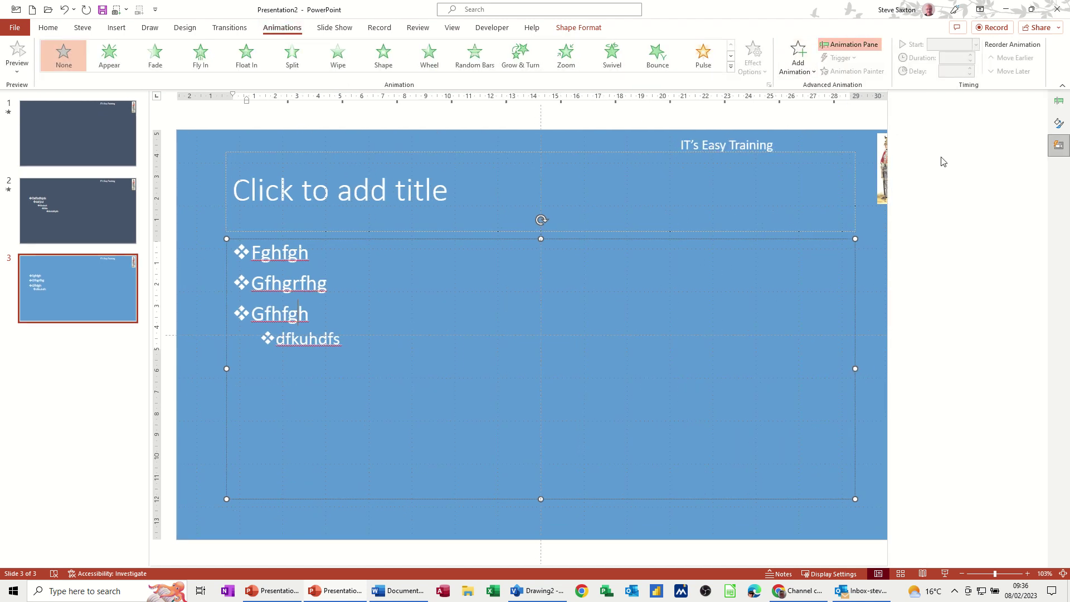
{"action": "left_click", "coordinate": [1034, 103]}
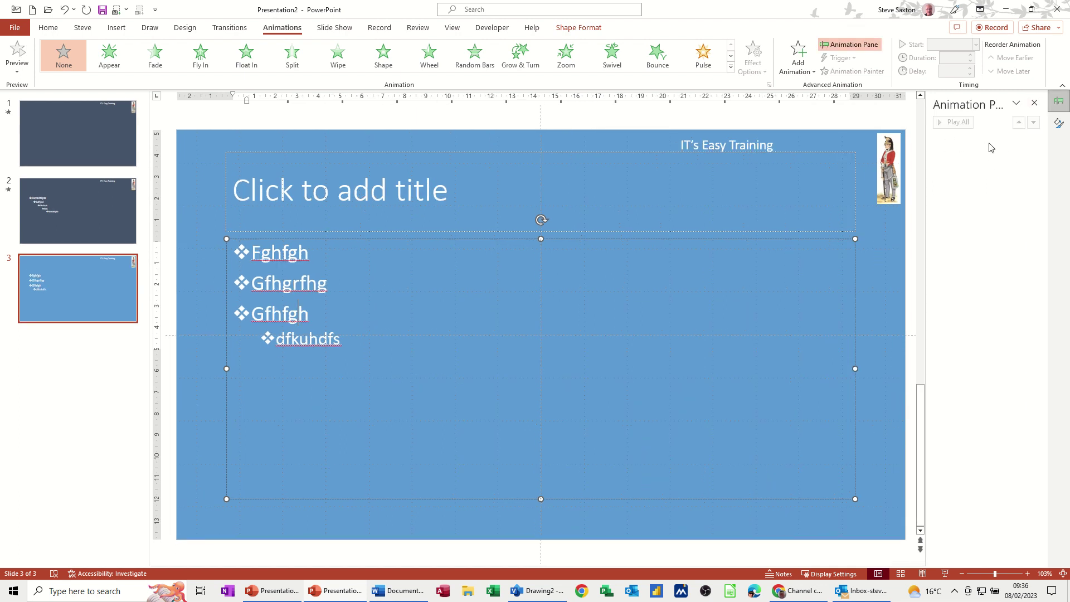
{"action": "left_click", "coordinate": [67, 215]}
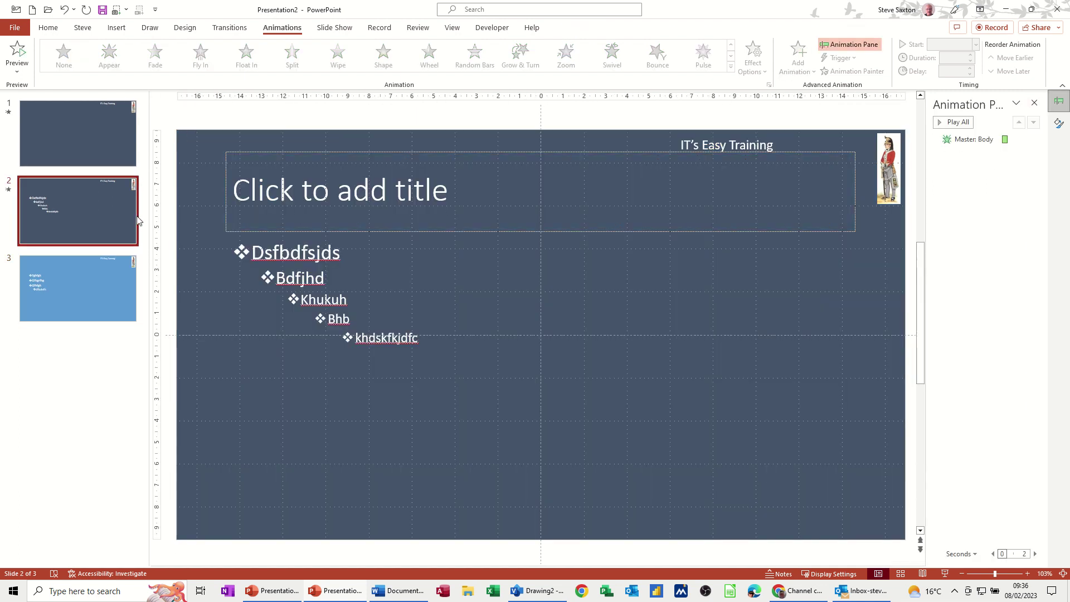
{"action": "left_click", "coordinate": [119, 306]}
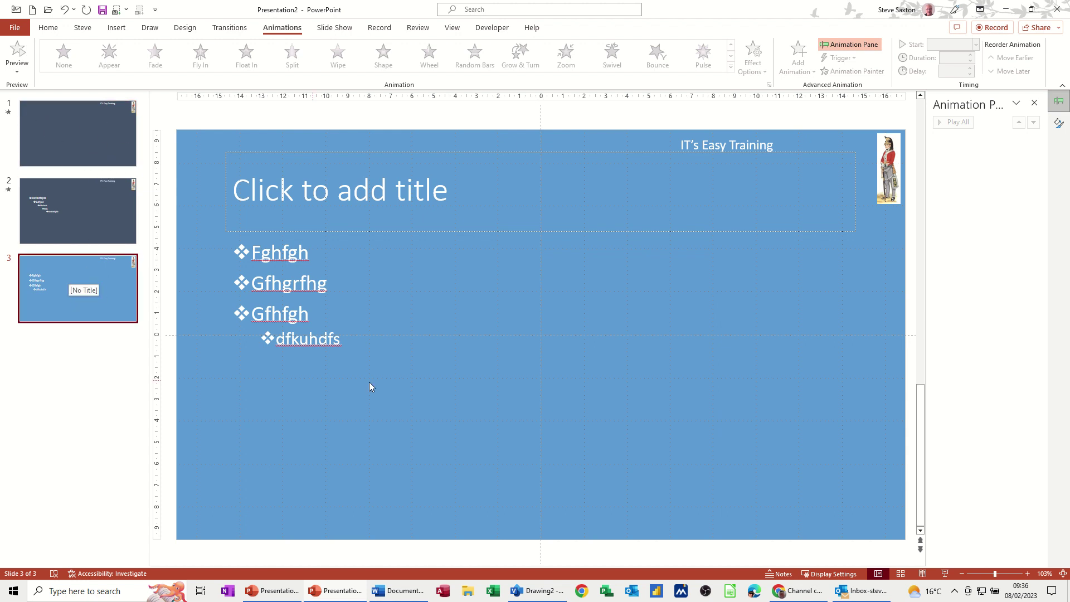
{"action": "right_click", "coordinate": [109, 280]}
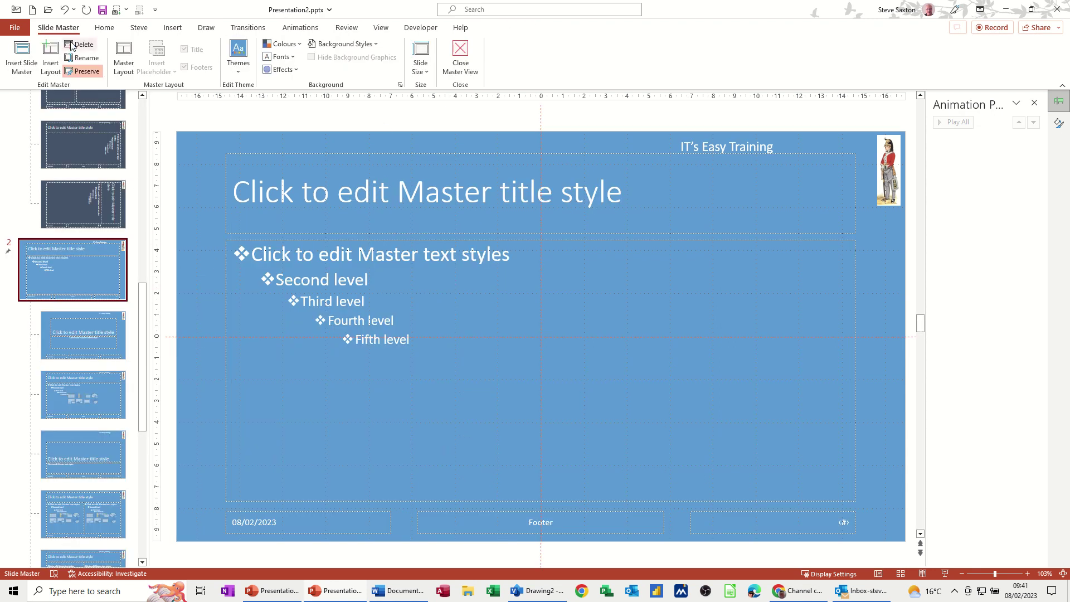
Save the current theme as a theme file named 'main and animations'.
{"action": "left_click", "coordinate": [242, 70]}
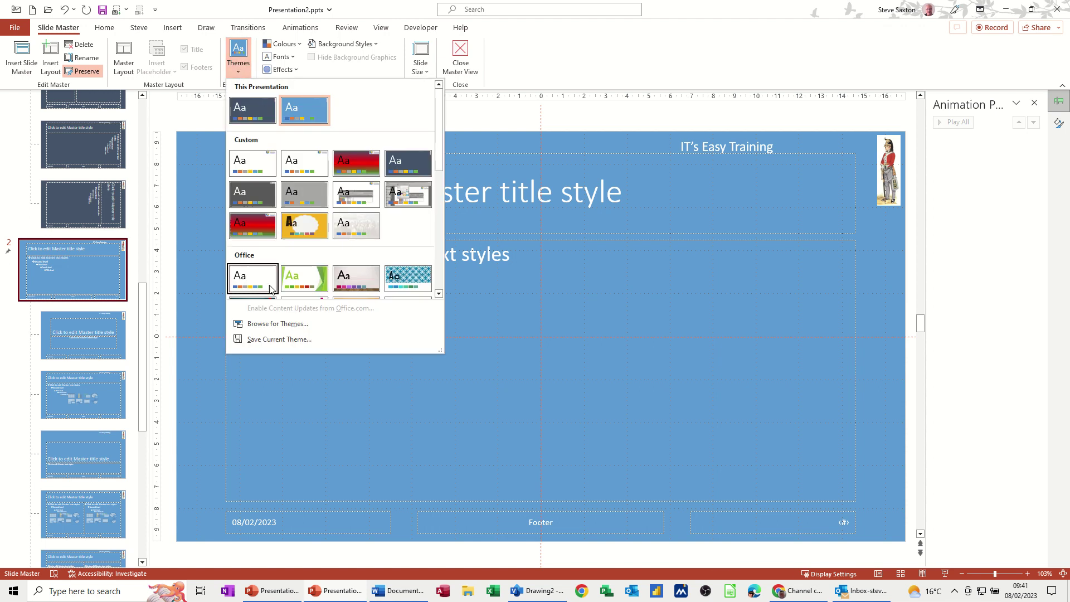
{"action": "left_click", "coordinate": [279, 340]}
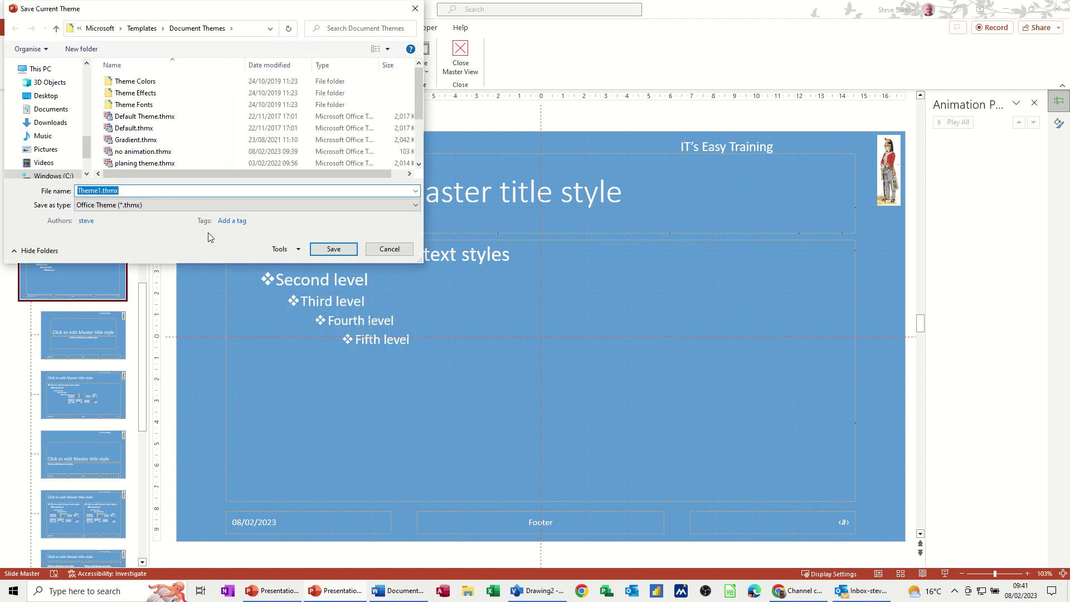
{"action": "type", "text": "main and animations"}
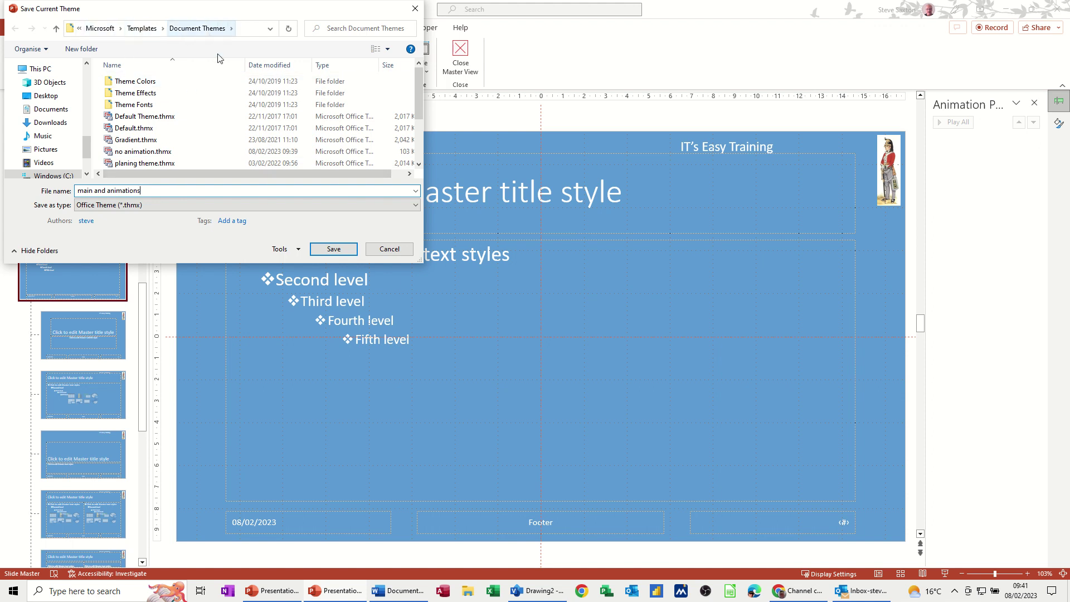
{"action": "left_click", "coordinate": [334, 250]}
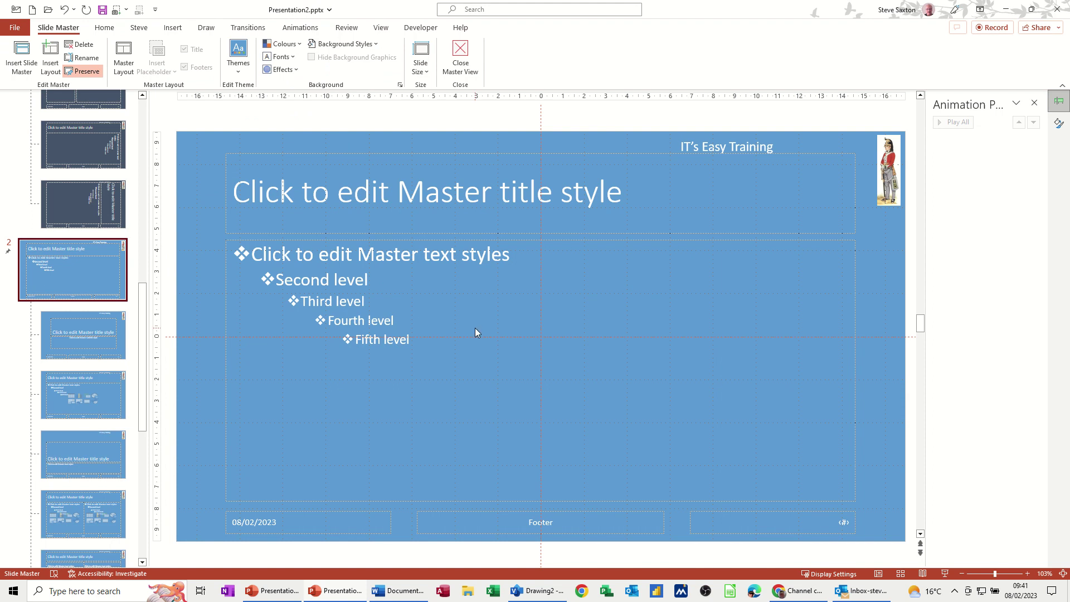
Create a new presentation and apply the saved 'main and animations.thmx' theme.
{"action": "key", "text": "ctrl+n"}
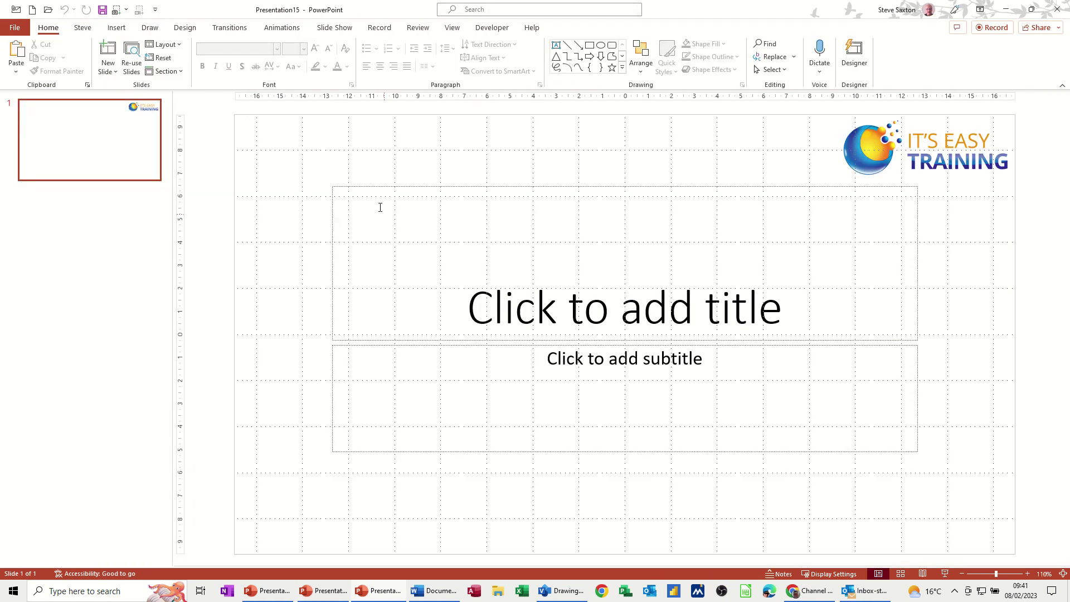
{"action": "left_click", "coordinate": [192, 29]}
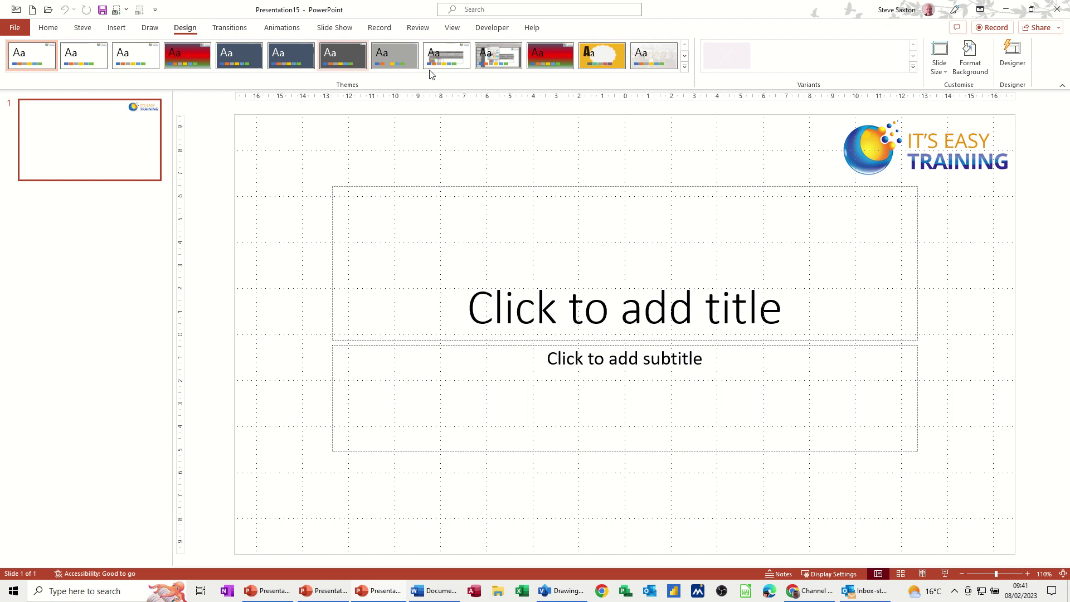
{"action": "left_click", "coordinate": [684, 67]}
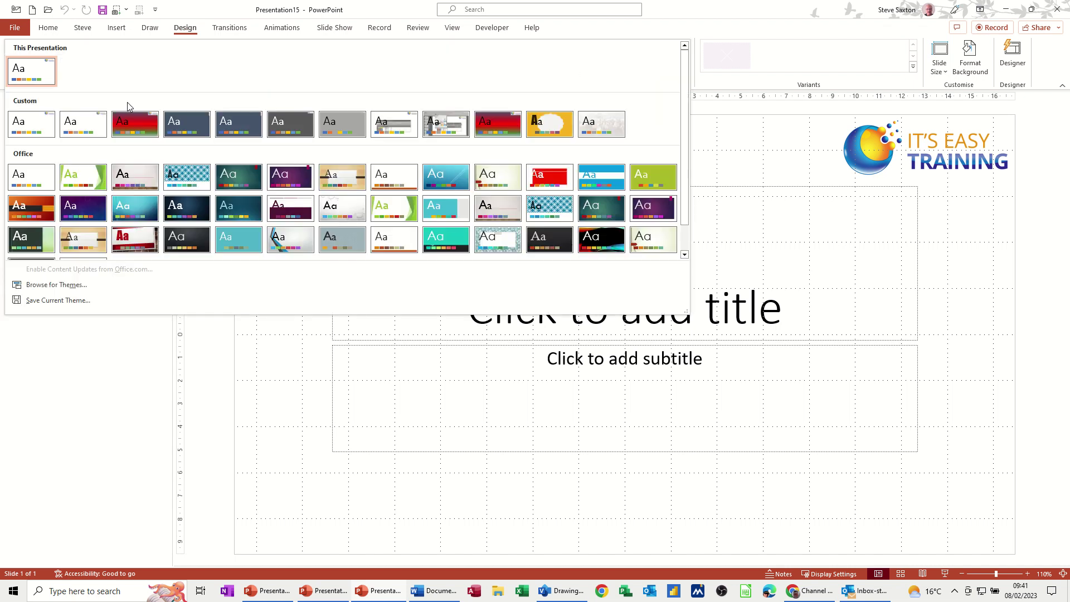
{"action": "left_click", "coordinate": [73, 288]}
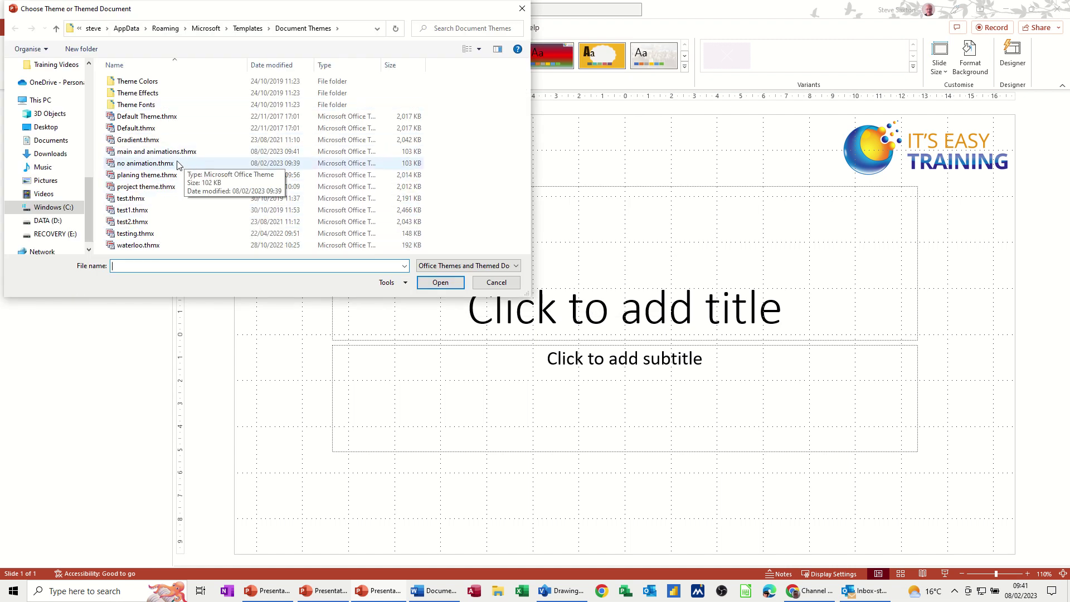
{"action": "double_click", "coordinate": [149, 154]}
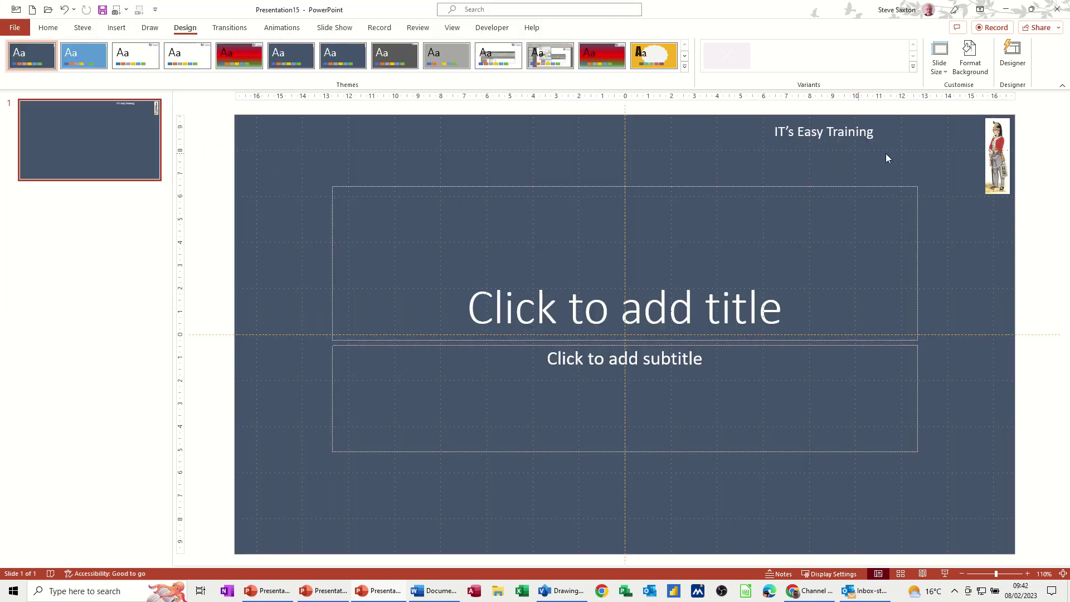
Insert slide 2 with bullet 'sdsd' and indented sub-bullet 'kk'.
{"action": "left_click", "coordinate": [91, 149]}
{"action": "key", "text": "Return"}
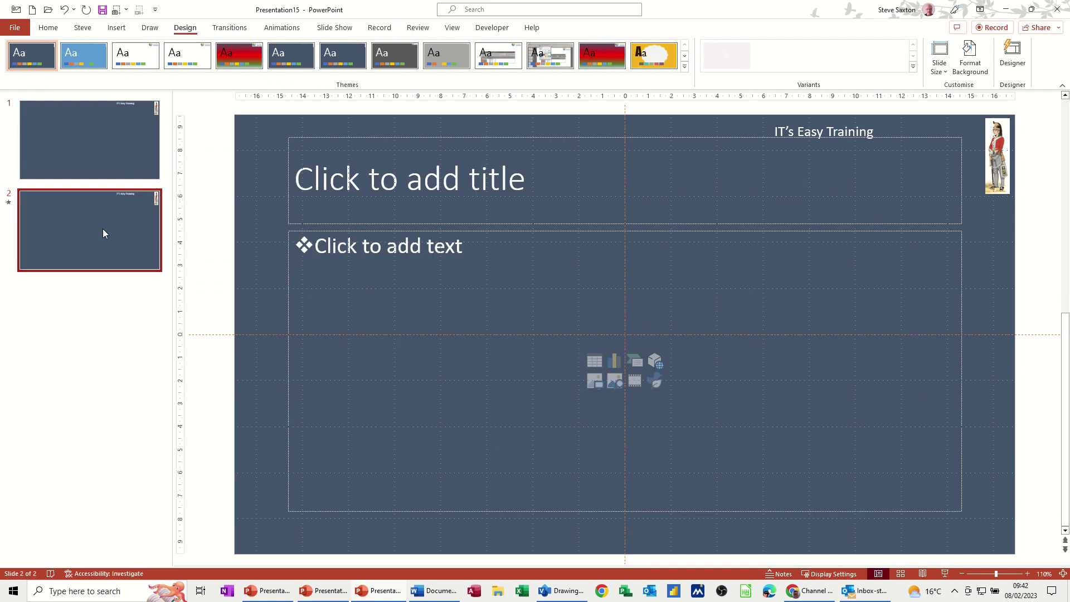
{"action": "left_click", "coordinate": [363, 247]}
{"action": "type", "text": "sdsd"}
{"action": "key", "text": "Return"}
{"action": "key", "text": "Tab"}
{"action": "type", "text": "kk"}
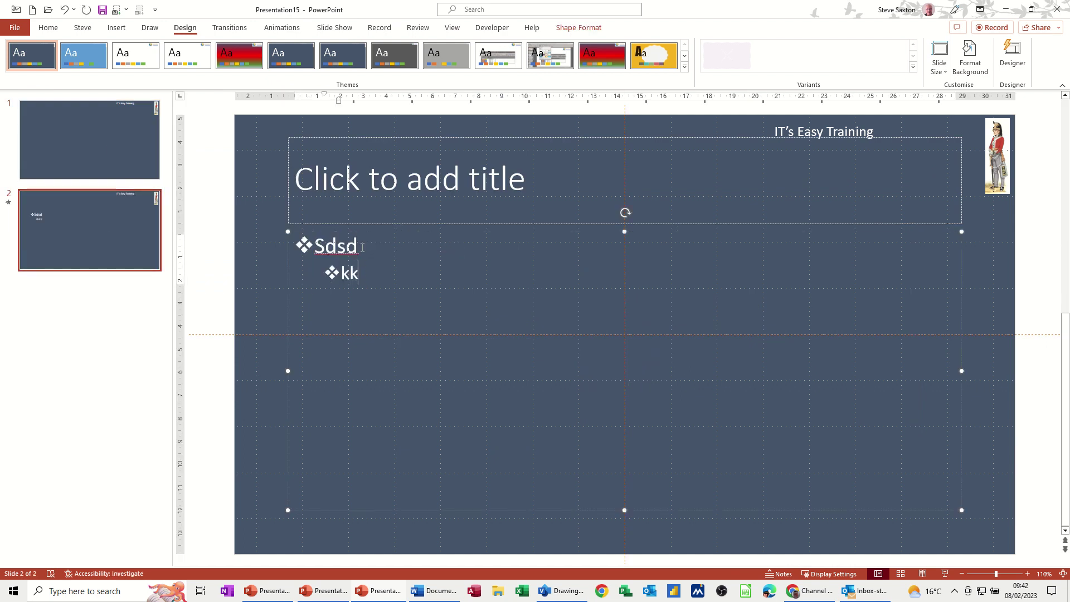
Preview slide 2's bullet animation in the Animation Pane.
{"action": "left_click", "coordinate": [282, 27]}
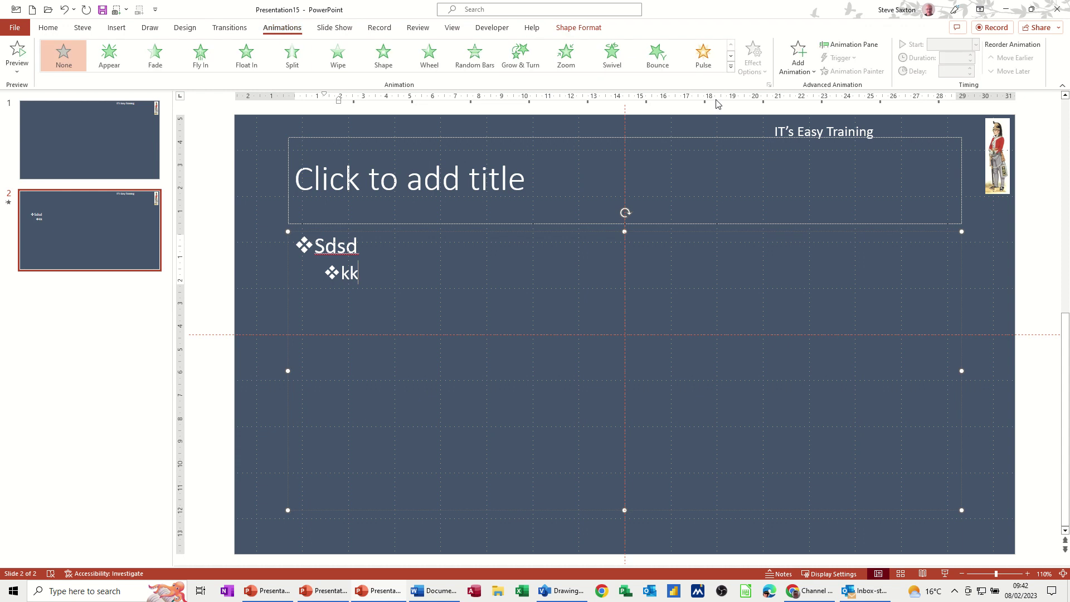
{"action": "left_click", "coordinate": [848, 45]}
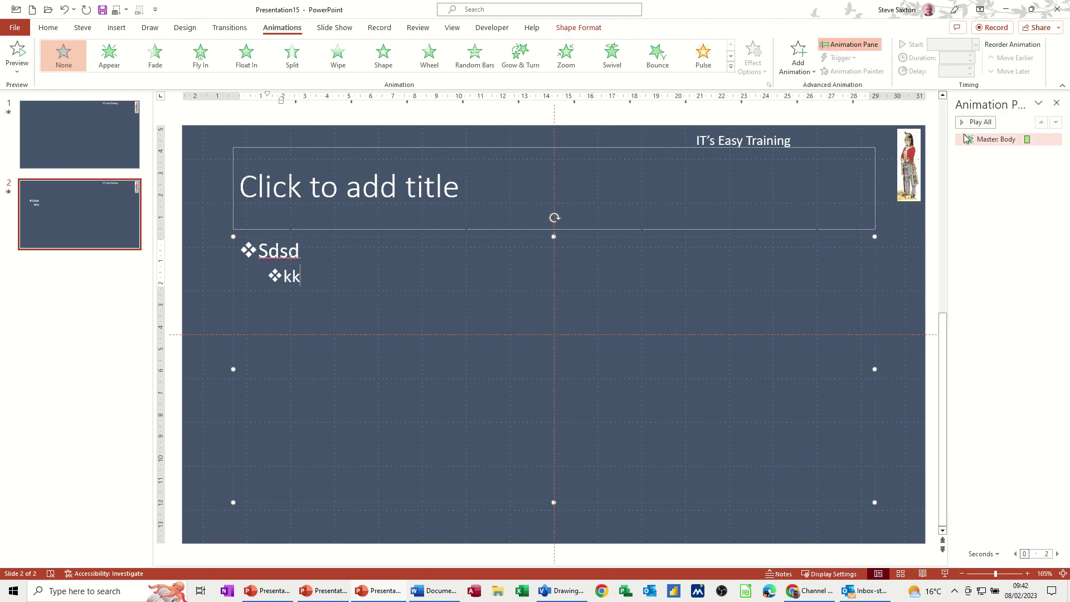
{"action": "left_click", "coordinate": [977, 123]}
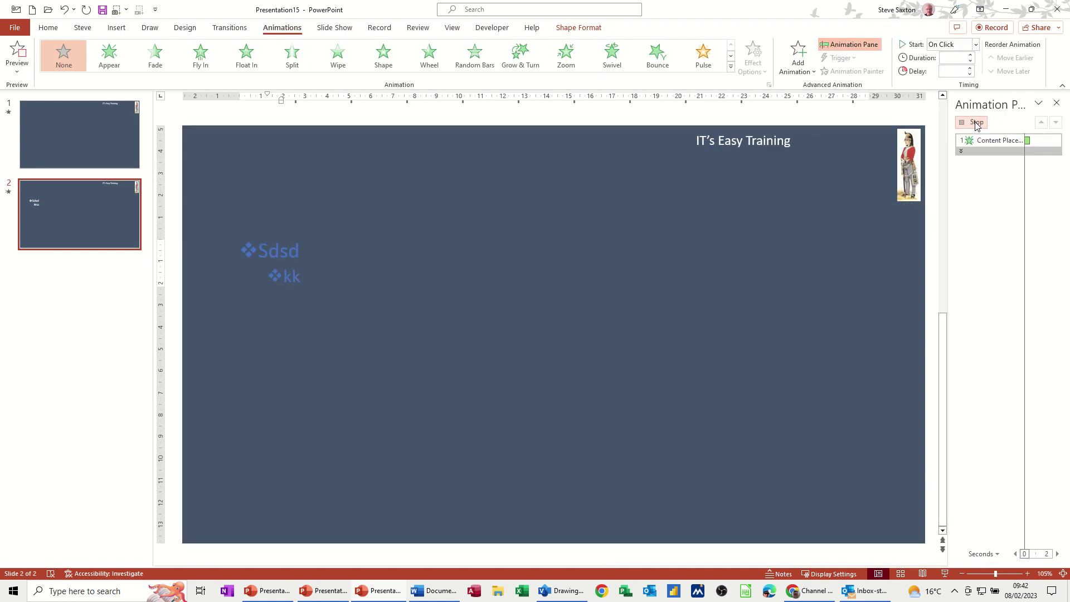
Insert slide 3 and give it the No Animation Title and Content layout.
{"action": "left_click", "coordinate": [107, 233]}
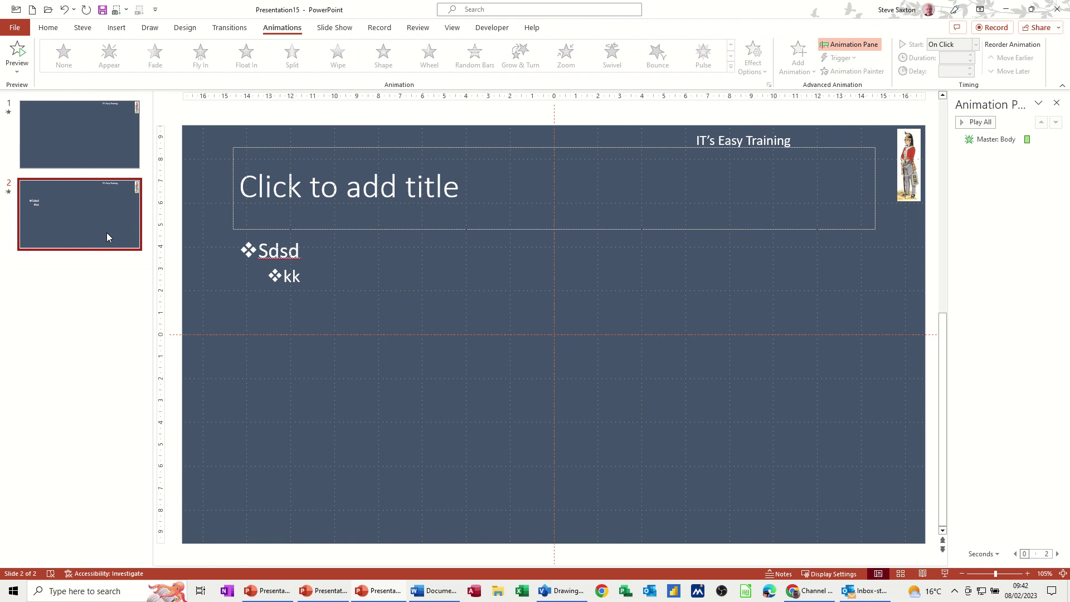
{"action": "key", "text": "Return"}
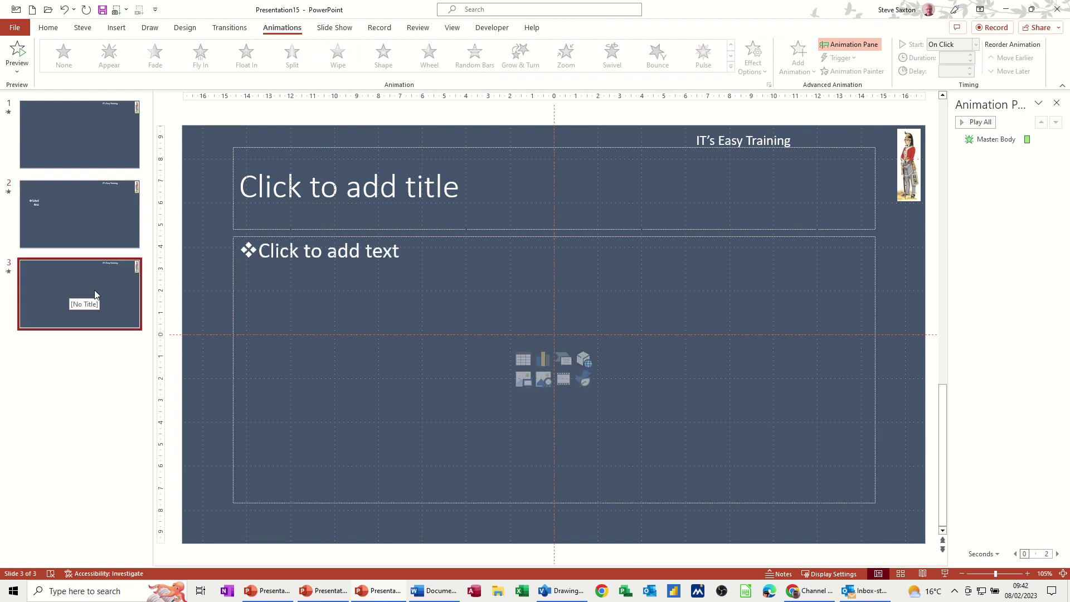
{"action": "right_click", "coordinate": [95, 290]}
{"action": "mouse_move", "coordinate": [146, 464]}
{"action": "left_click", "coordinate": [305, 441]}
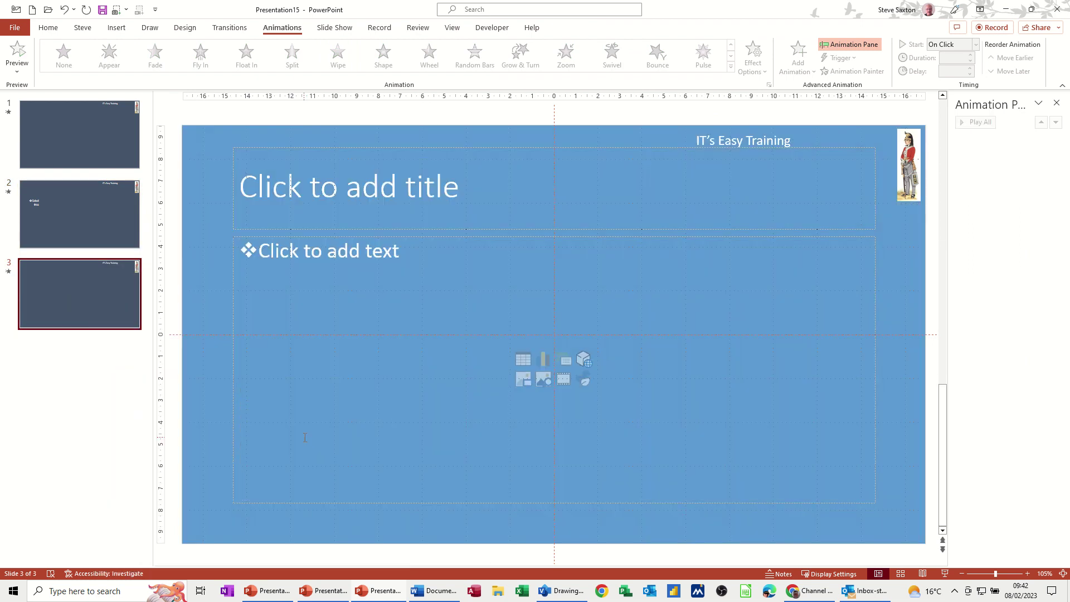